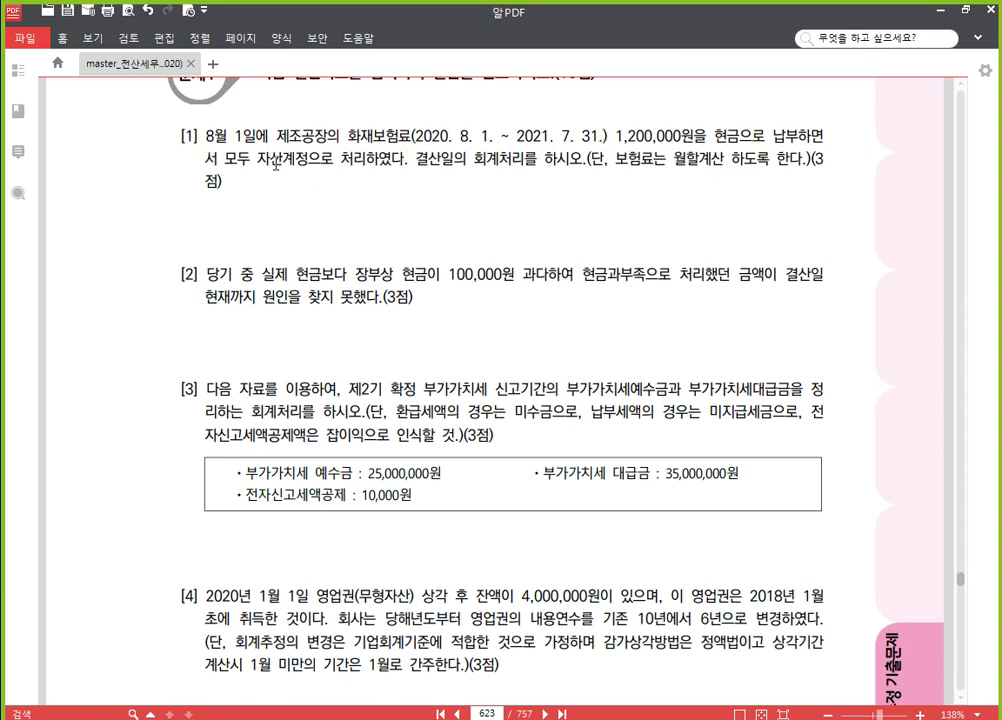
Highlight the phrase "자산계정으로 처리" in question [1] of the PDF
left_click_drag(259, 158, 358, 149)
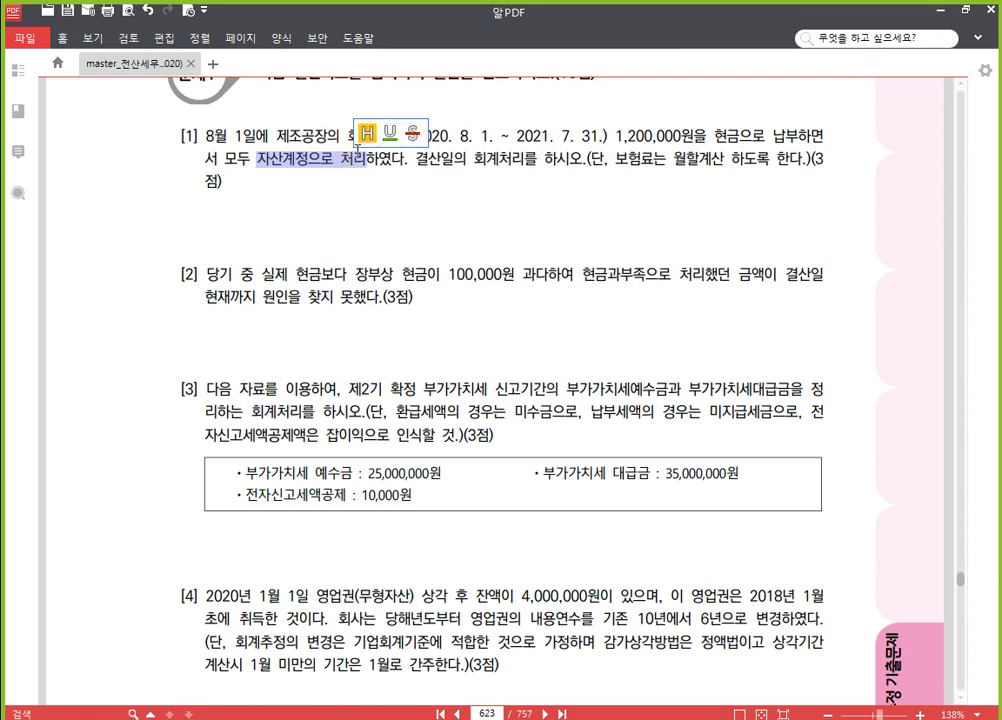
left_click(367, 133)
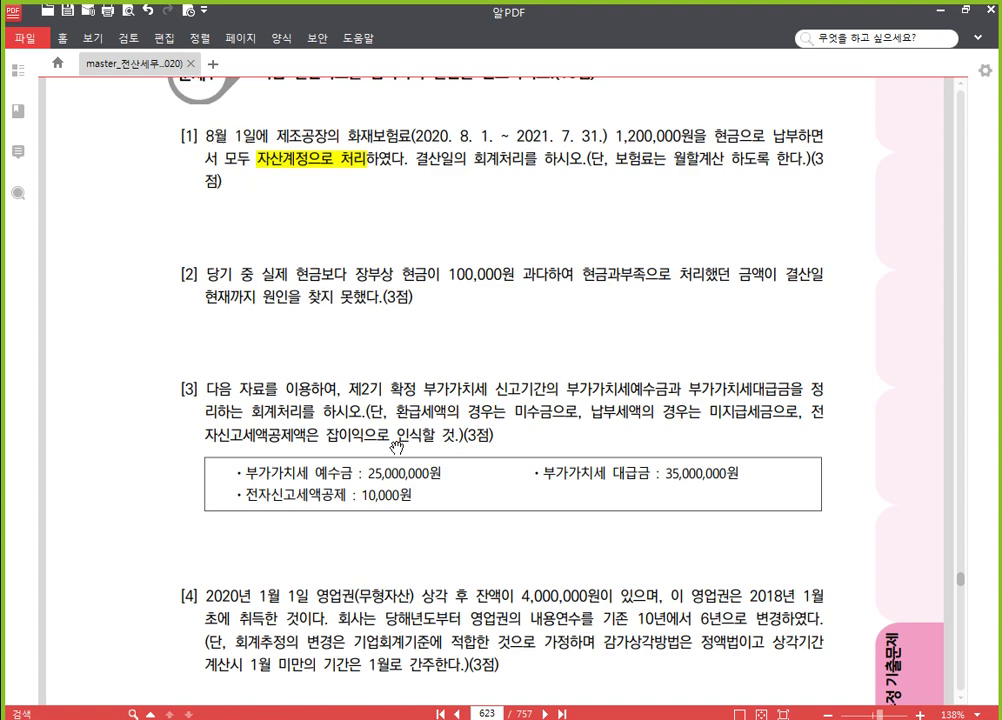
Switch to KcLep and examine the August 1 fire insurance entry in 일반전표입력, closing the window when done
key("alt+Tab")
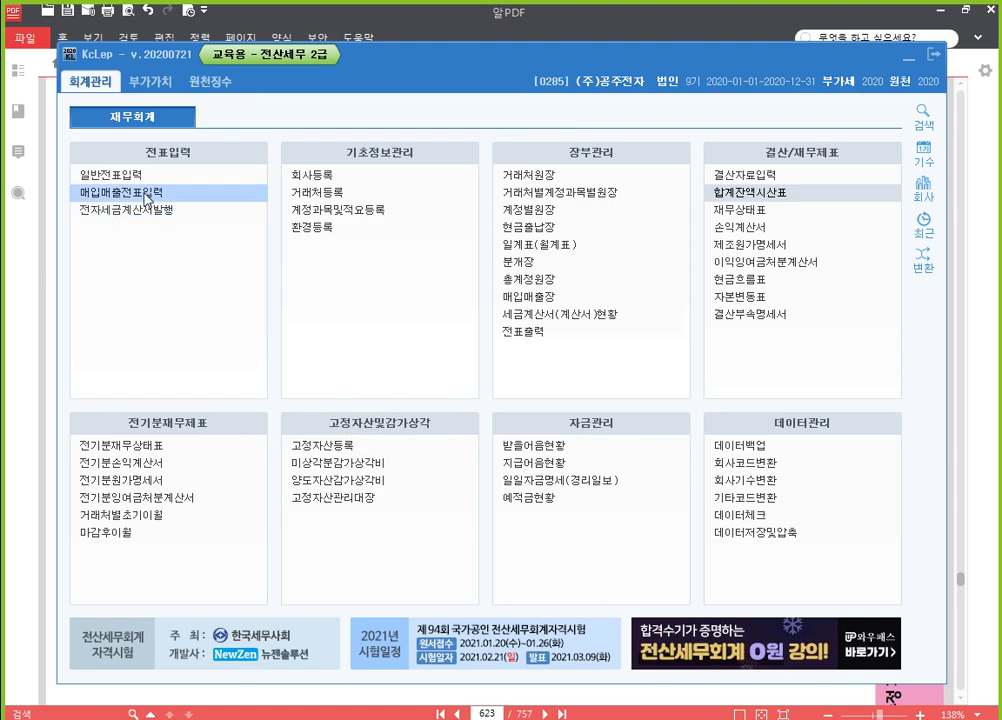
left_click(163, 181)
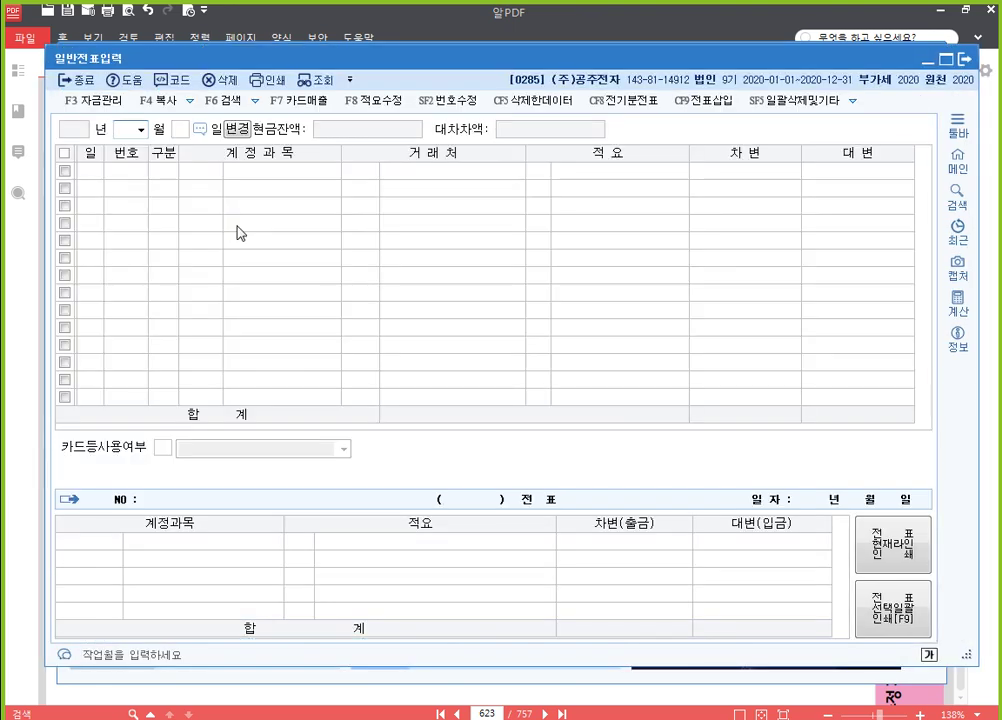
type("0801")
key("Return")
left_click(200, 171)
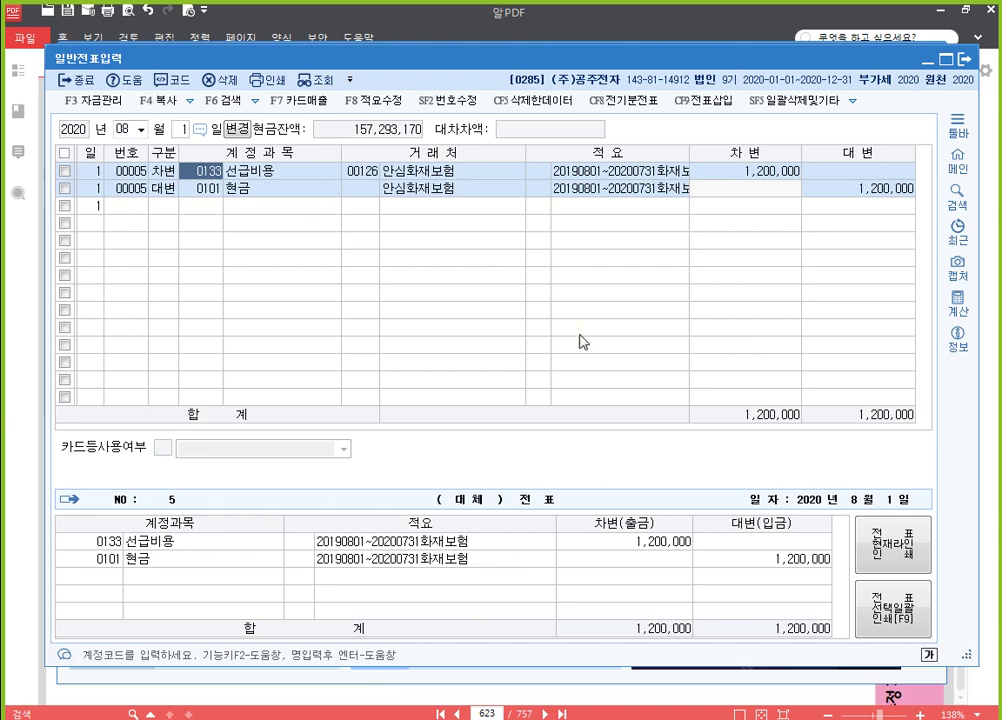
left_click(965, 59)
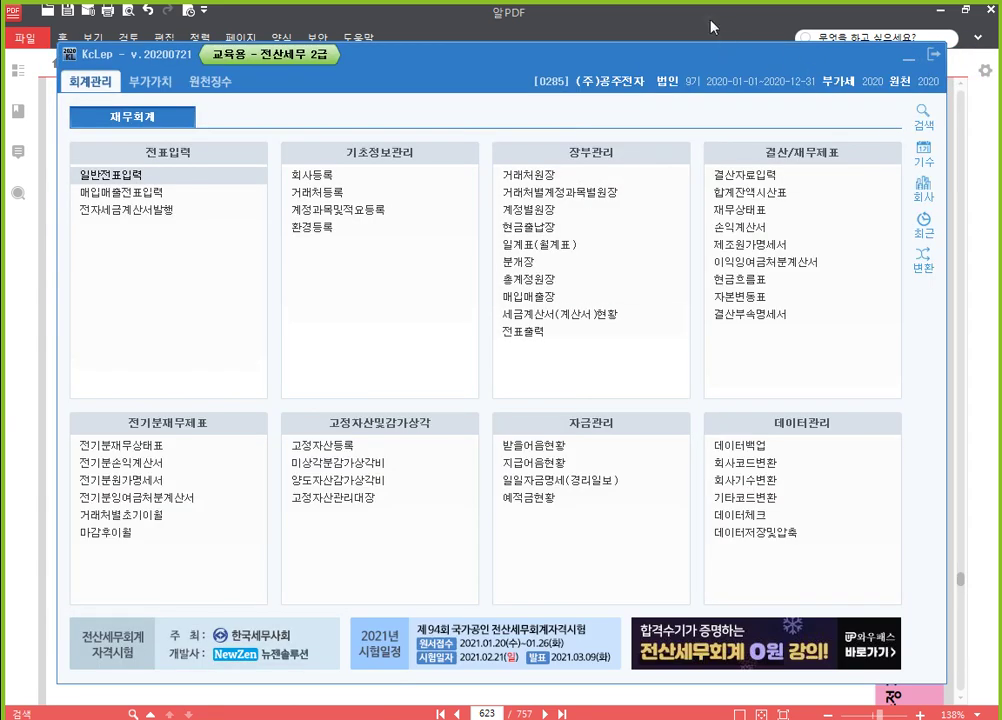
Switch to 20210127.hwp in a smaller window, add the heading "1)" below the existing notes and paste the blank (차)/(대) table under it
key("alt+Tab")
key("alt+Tab")
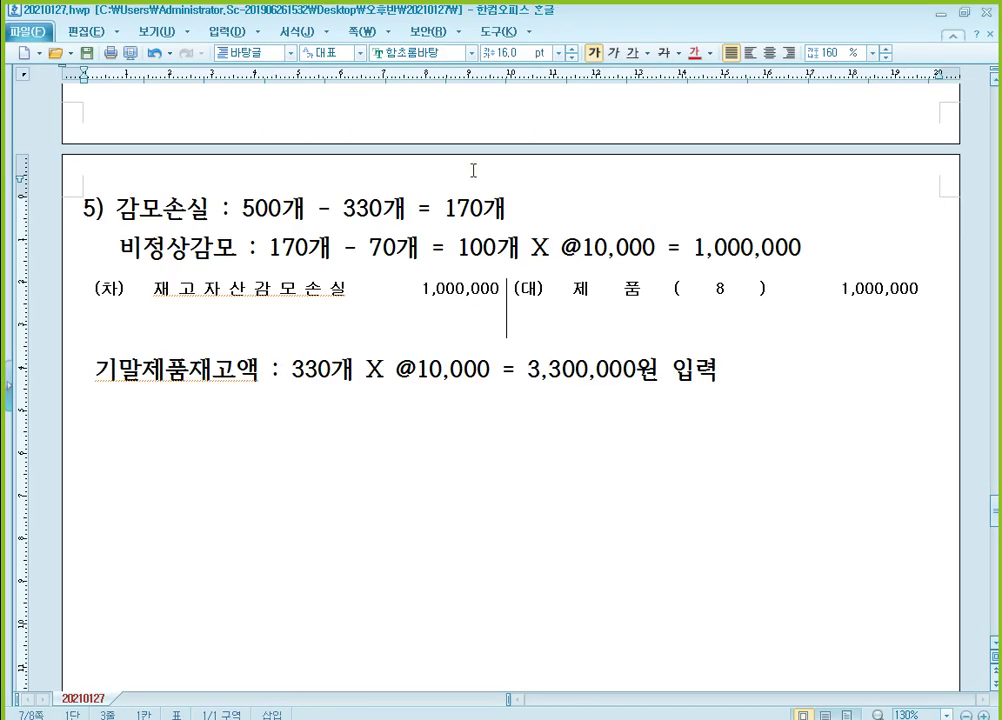
double_click(755, 12)
scroll(262, 478, "down", 5)
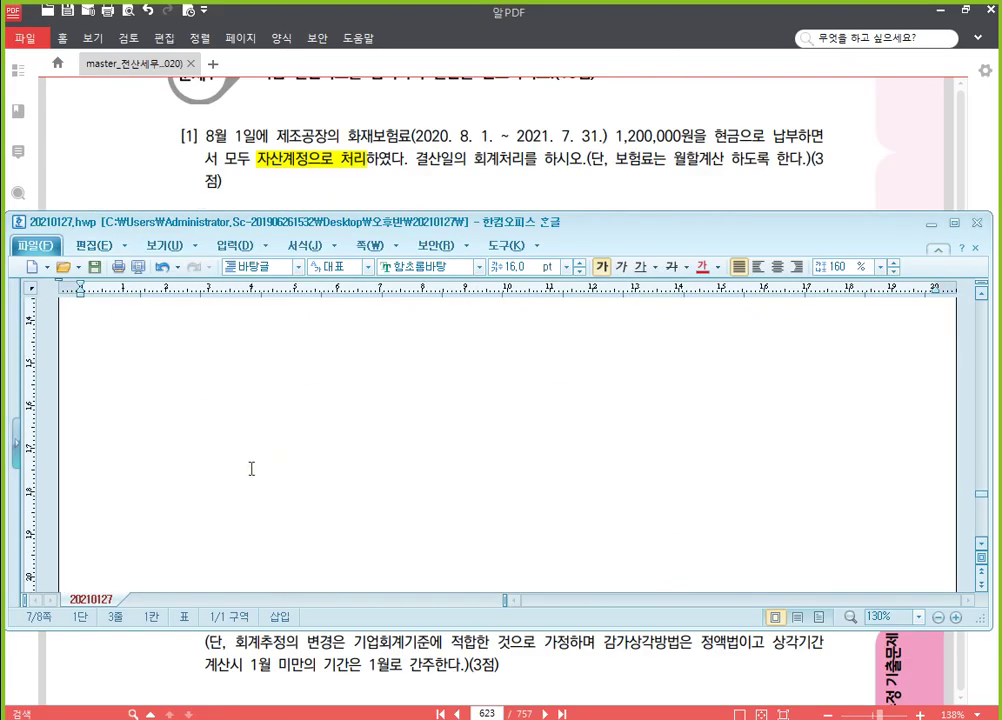
scroll(251, 469, "down", 3)
left_click(219, 376)
left_click(250, 362)
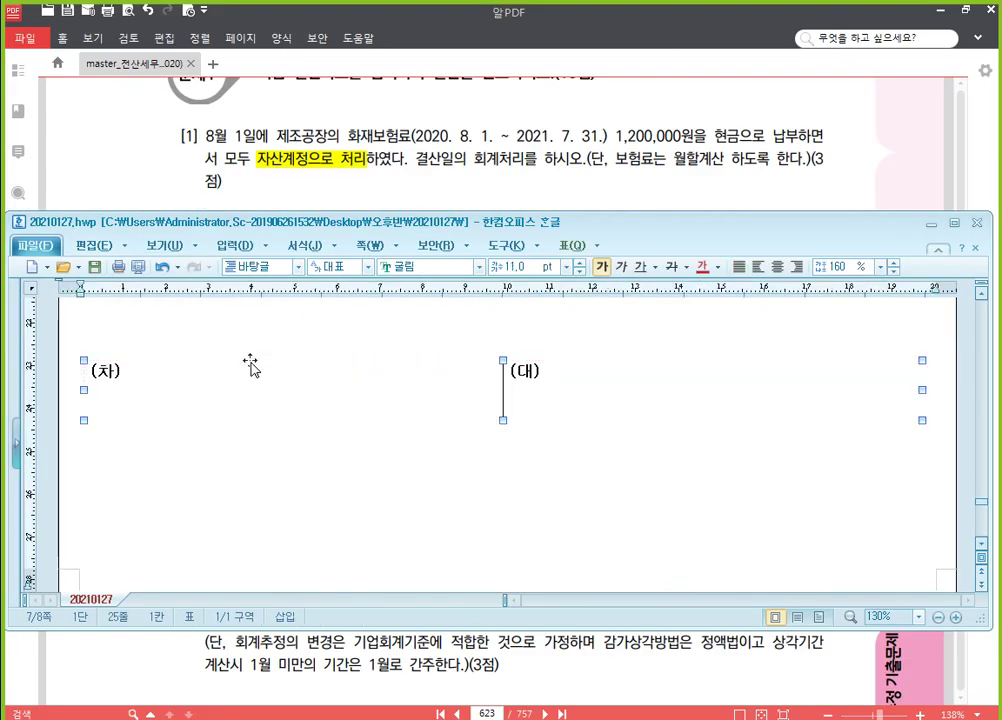
key("Delete")
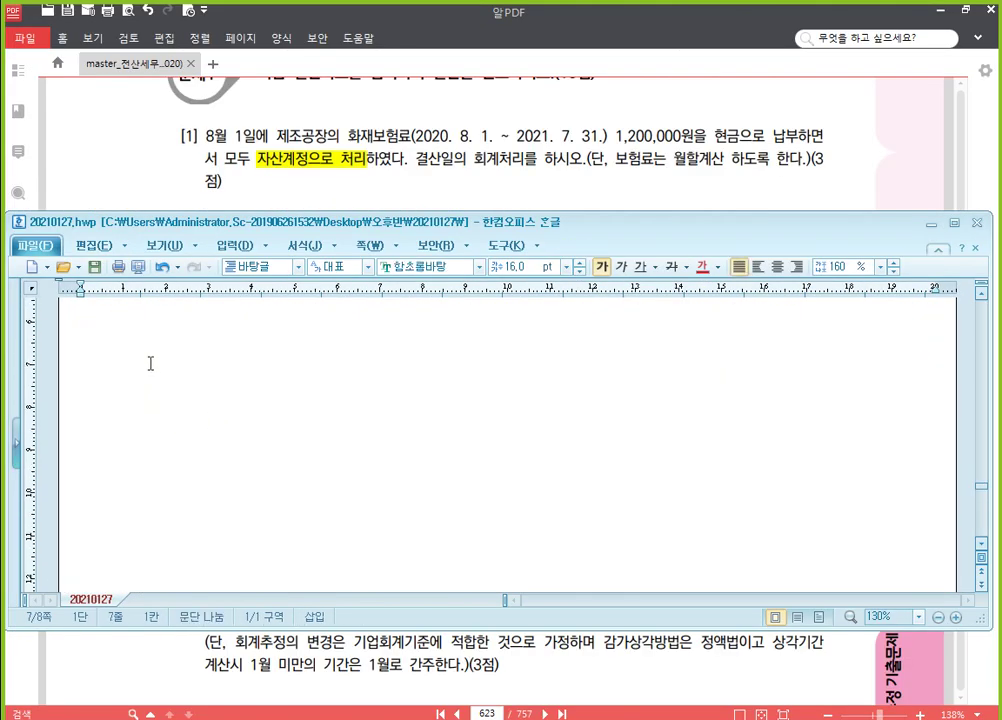
type("1)")
key("Return")
key("ctrl+v")
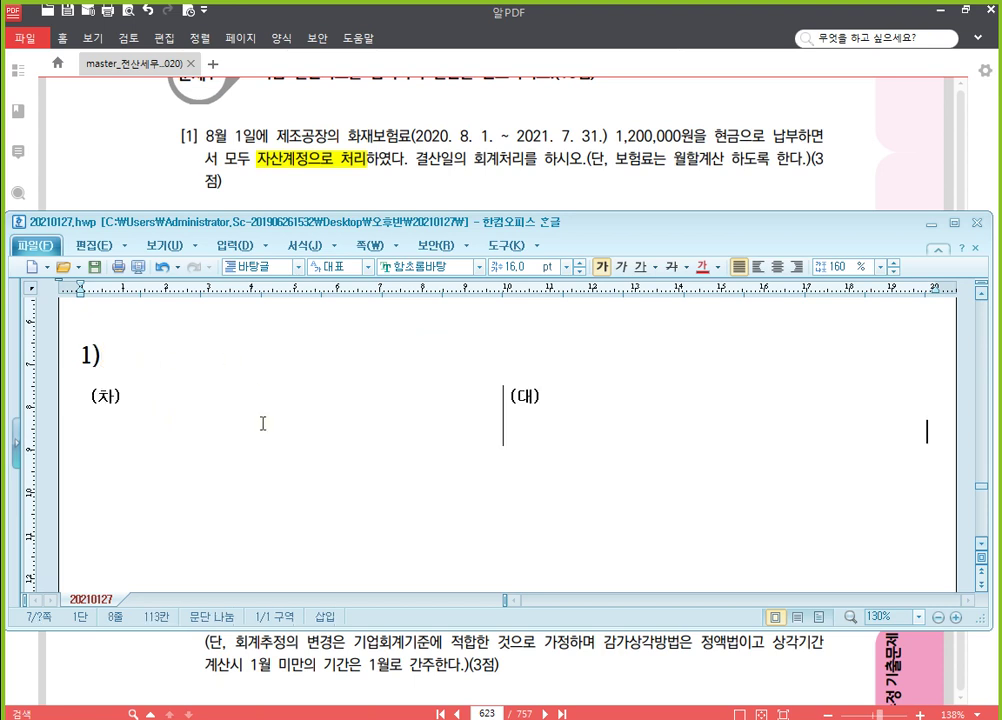
Fill in the accounts of entry 1): 선급비용 on the credit side and 보험료 with (500) beneath it on the debit side
left_click(575, 414)
type("선")
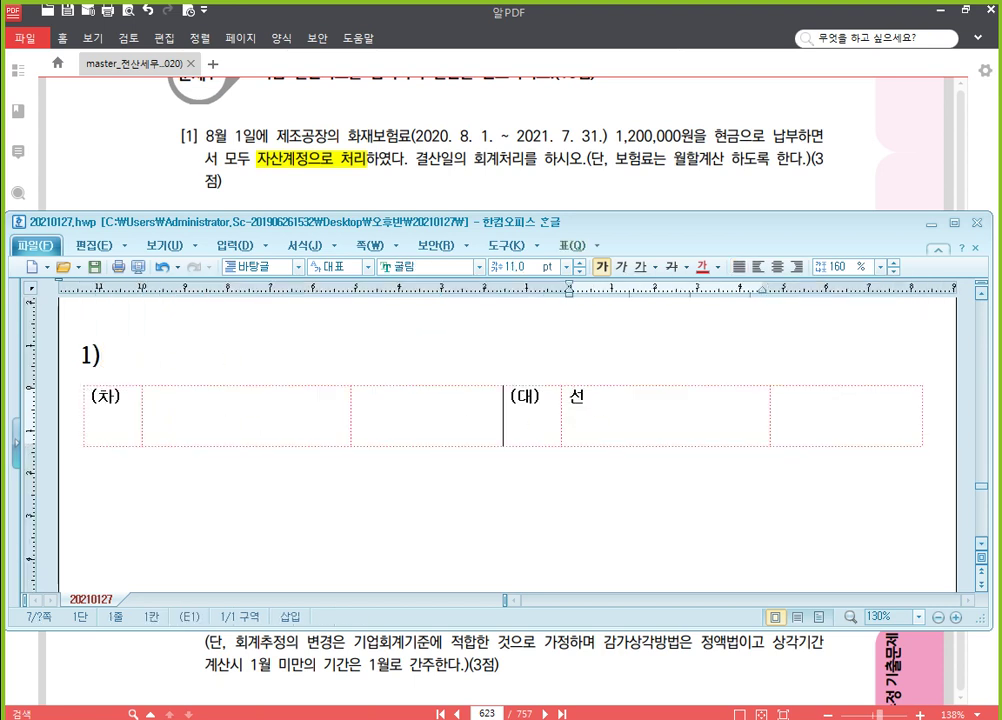
type("급비용")
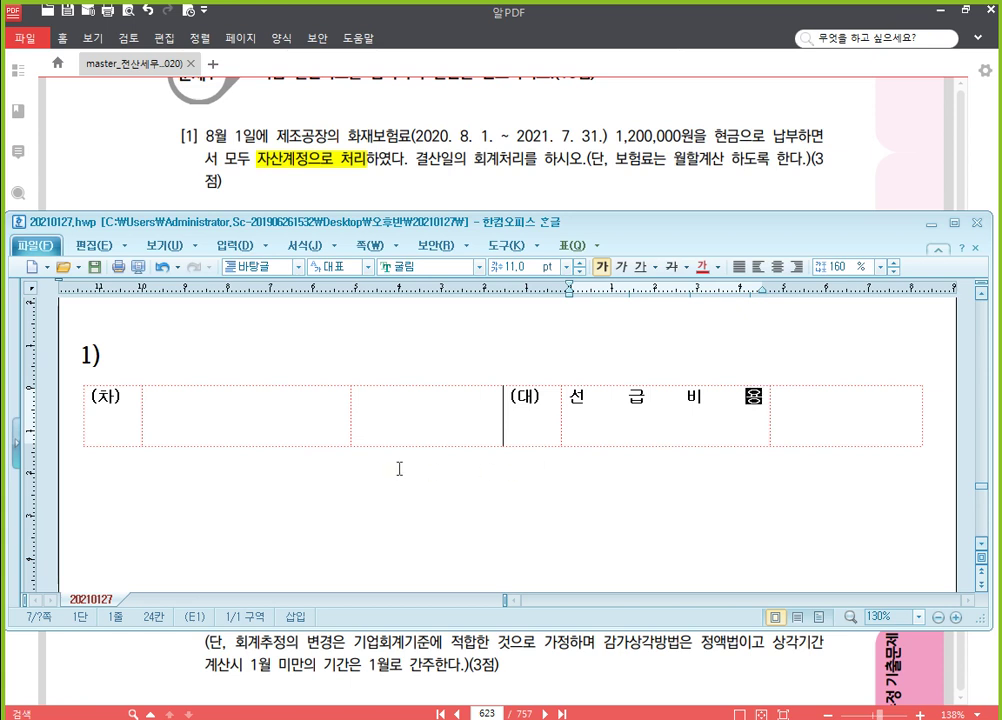
key("shift+Tab")
key("shift+Tab")
key("shift+Tab")
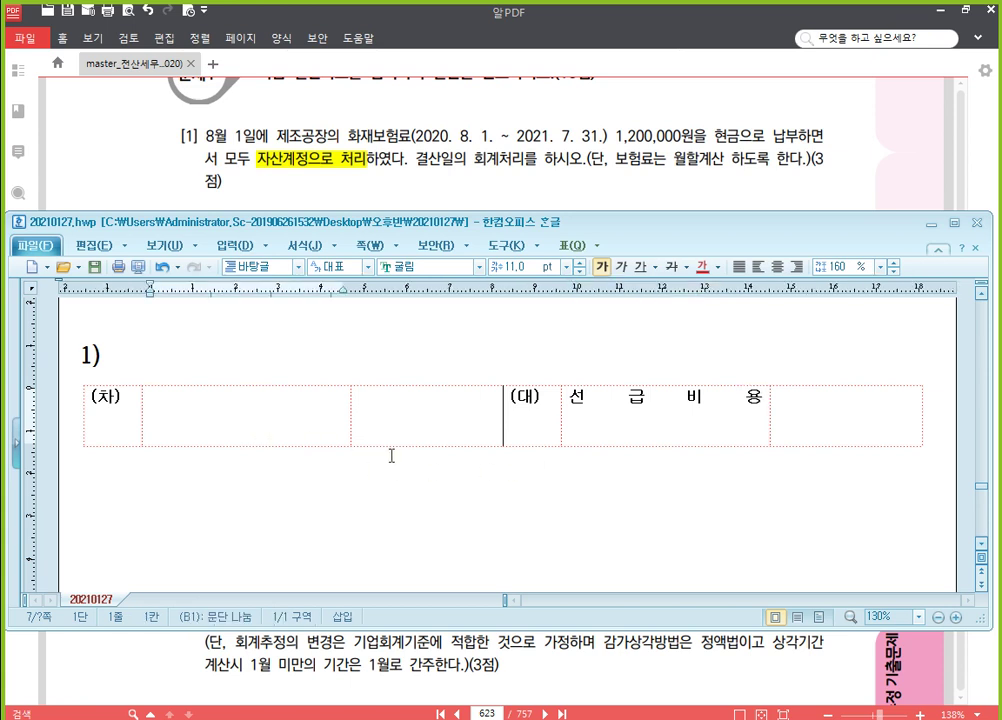
type("보험료")
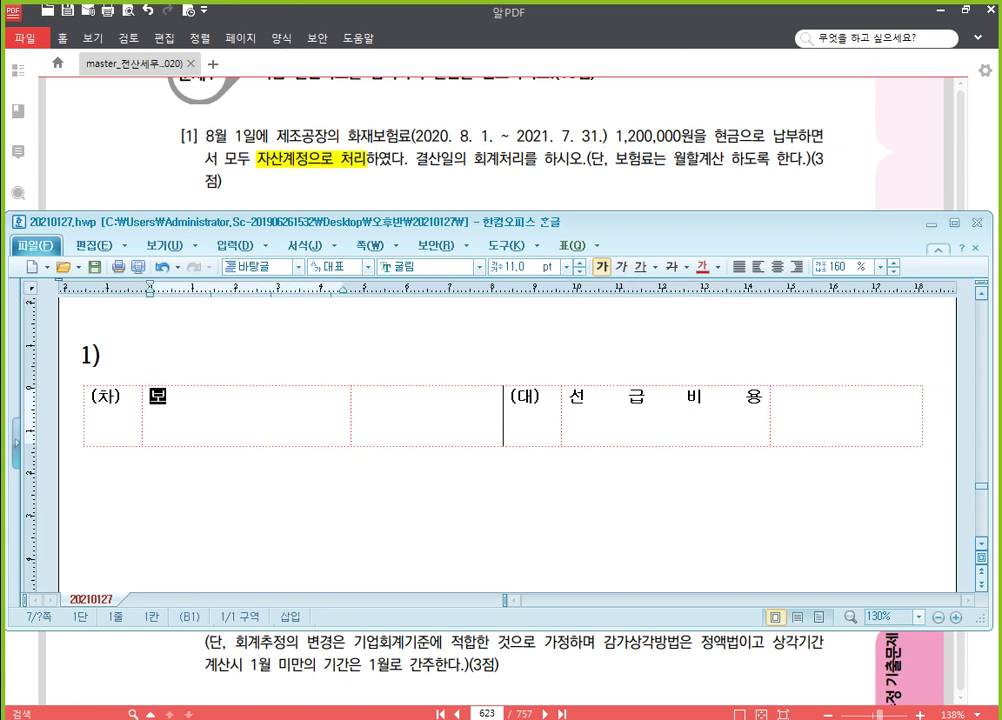
key("Return")
type("(500)")
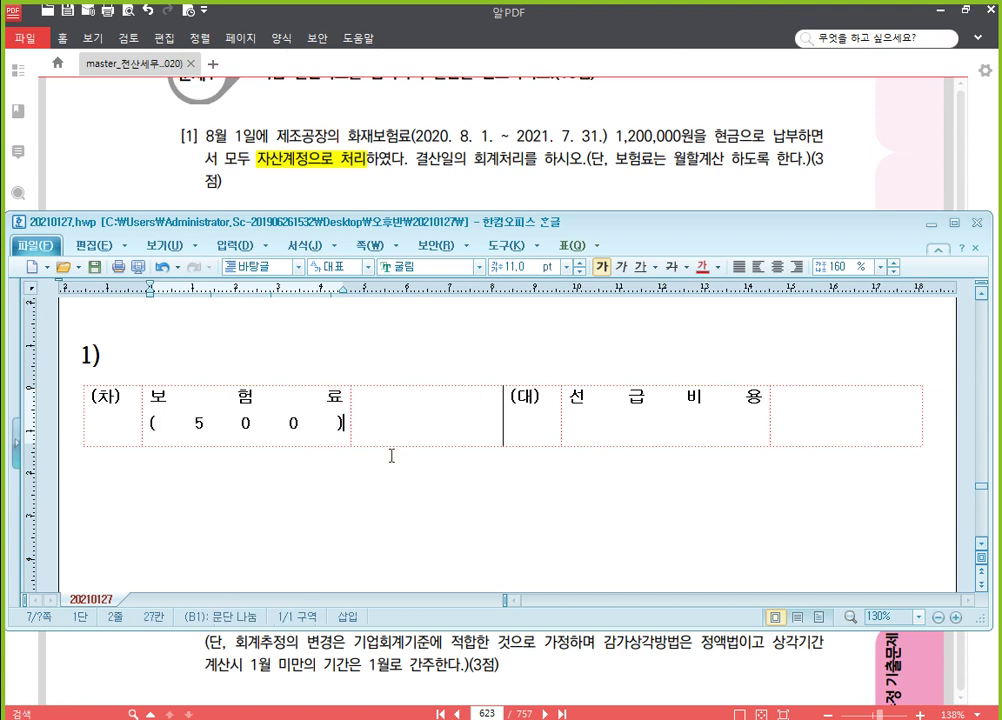
Enter 500,000 as both the debit and credit amounts of entry 1)
key("Tab")
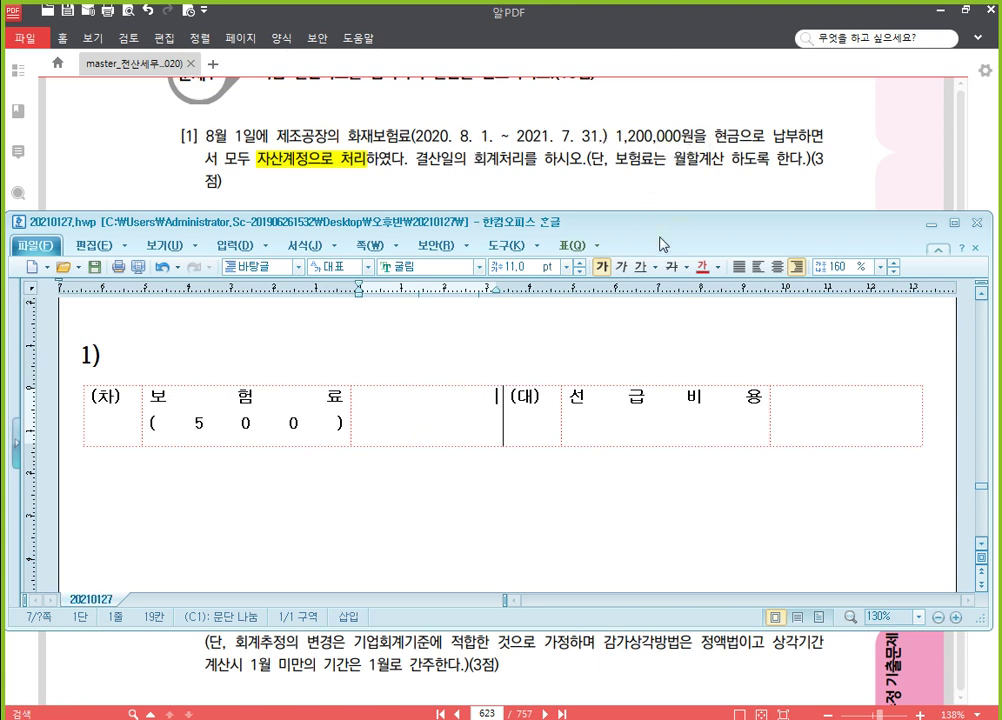
type("500,000")
left_click(904, 402)
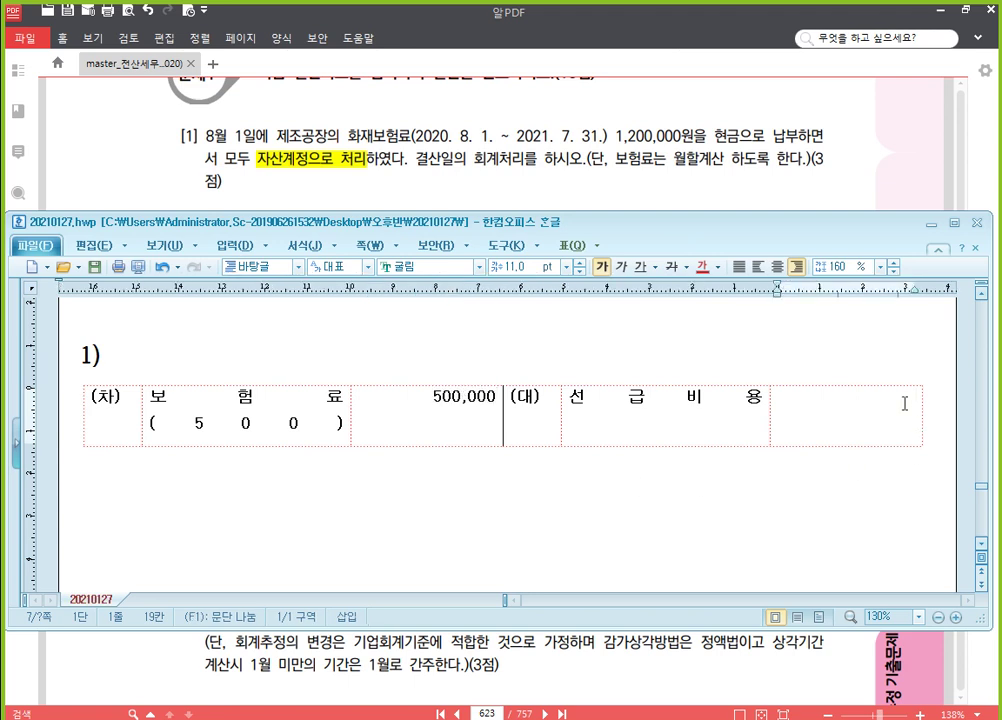
type("500,000")
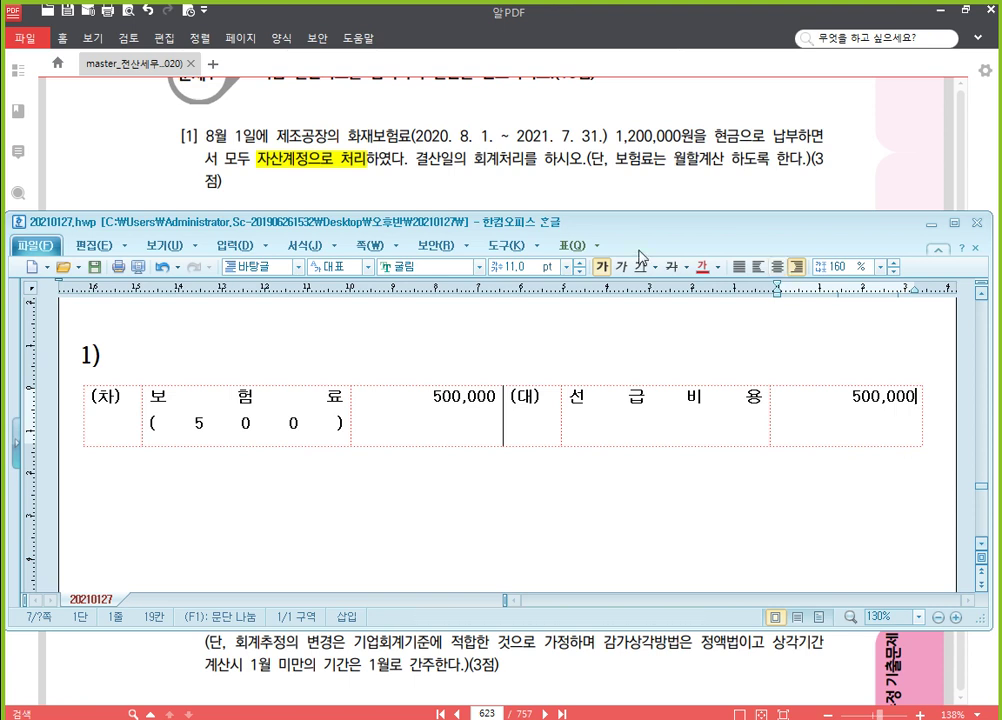
Read question [2] in the PDF and check the 현금과부족 balance in KcLep's 합계잔액시산표 as of December 31, 2020
left_click(481, 188)
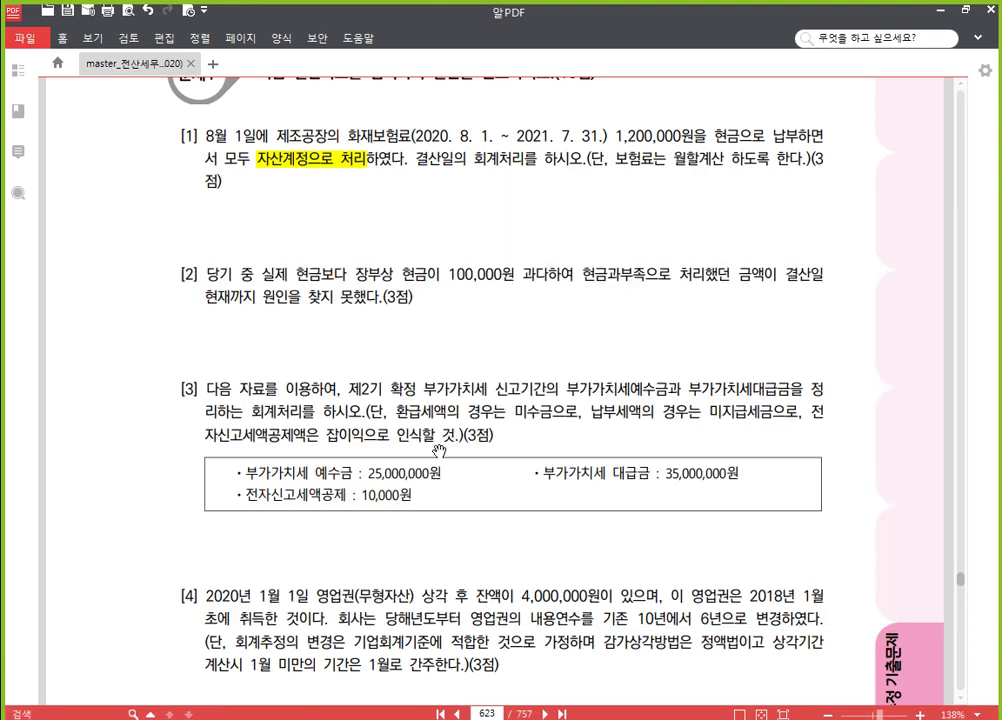
scroll(441, 425, "down", 2)
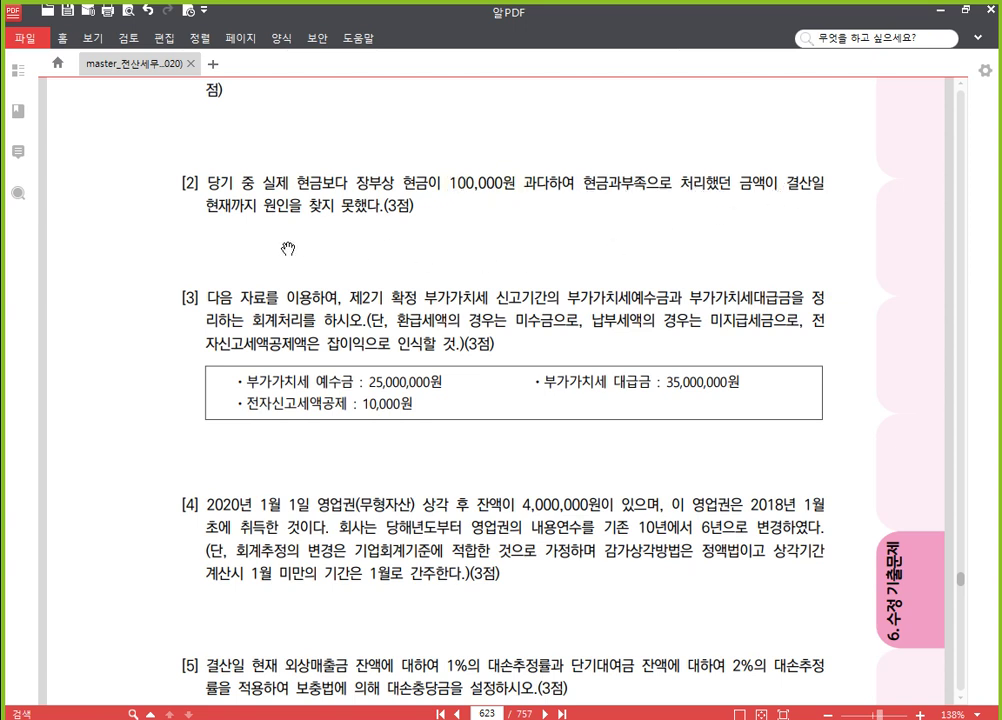
left_click_drag(431, 246, 432, 194)
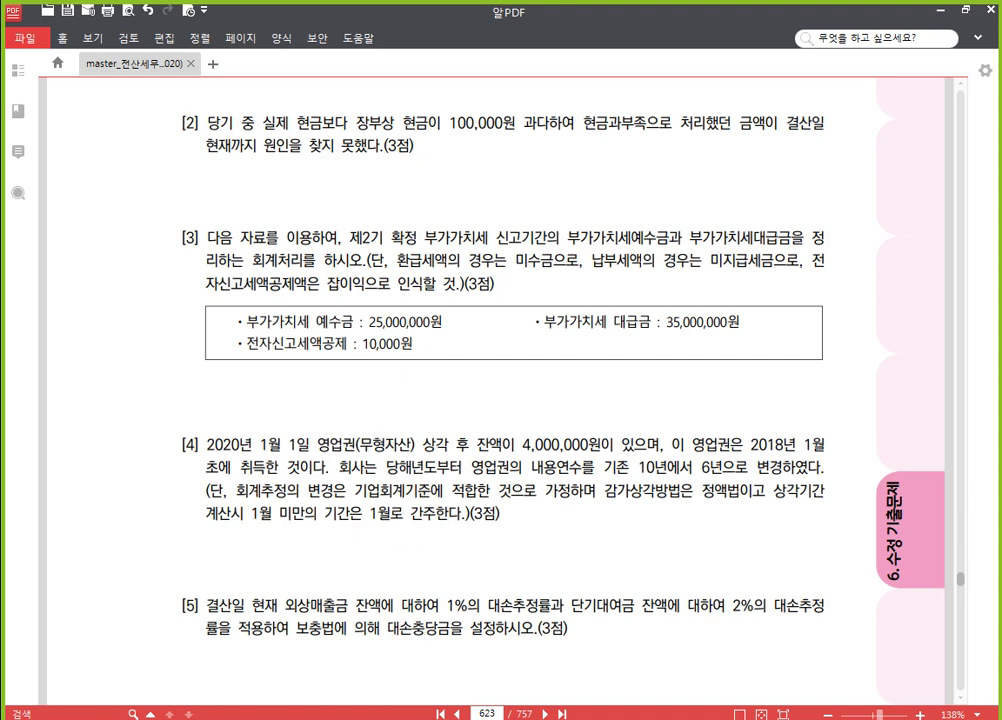
key("alt+Tab")
left_click(800, 195)
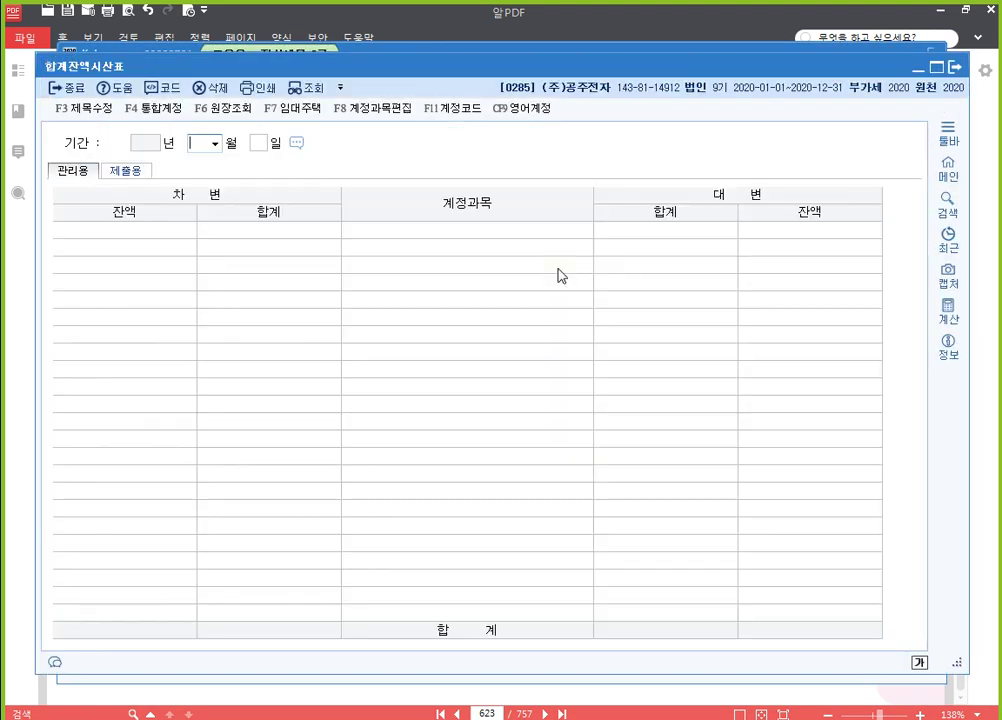
key("Return")
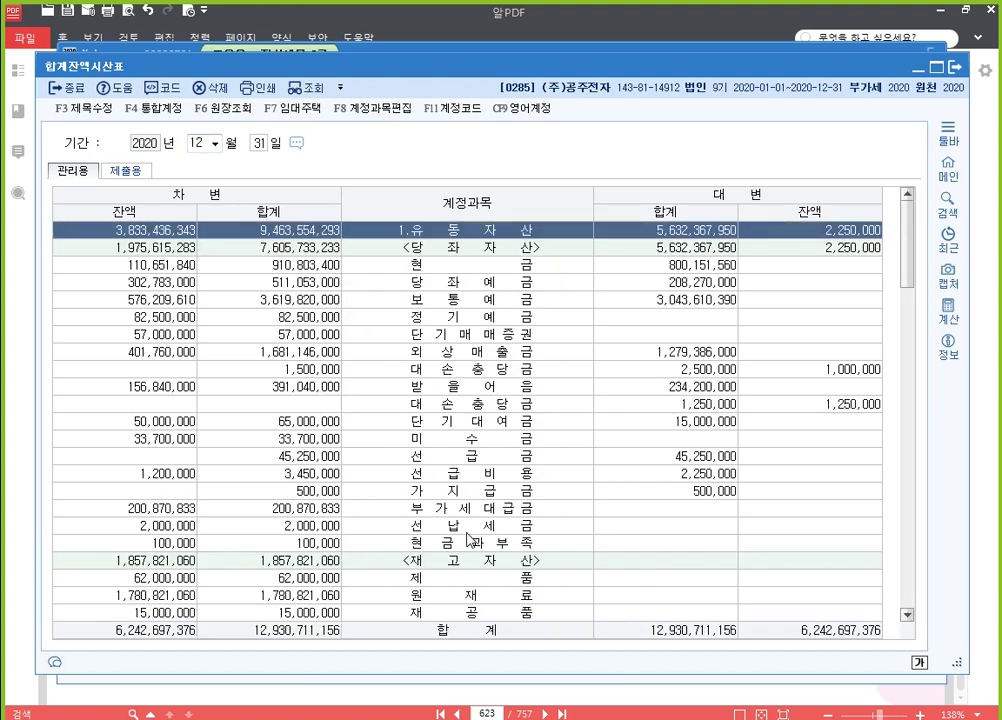
left_click(418, 543)
scroll(237, 543, "down", 2)
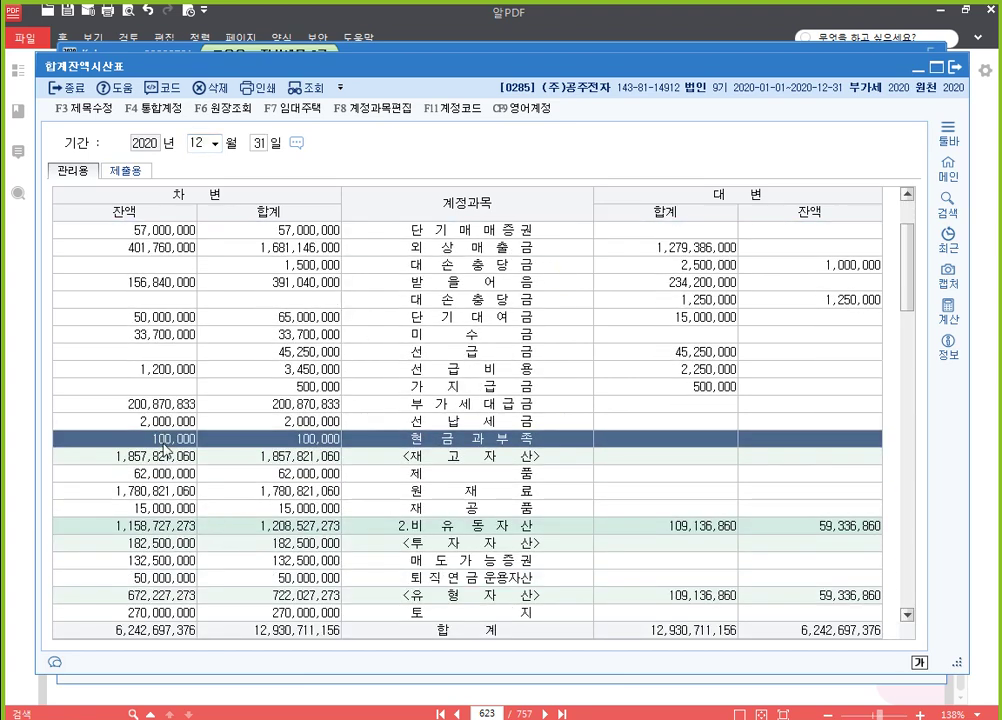
scroll(131, 353, "down", 1)
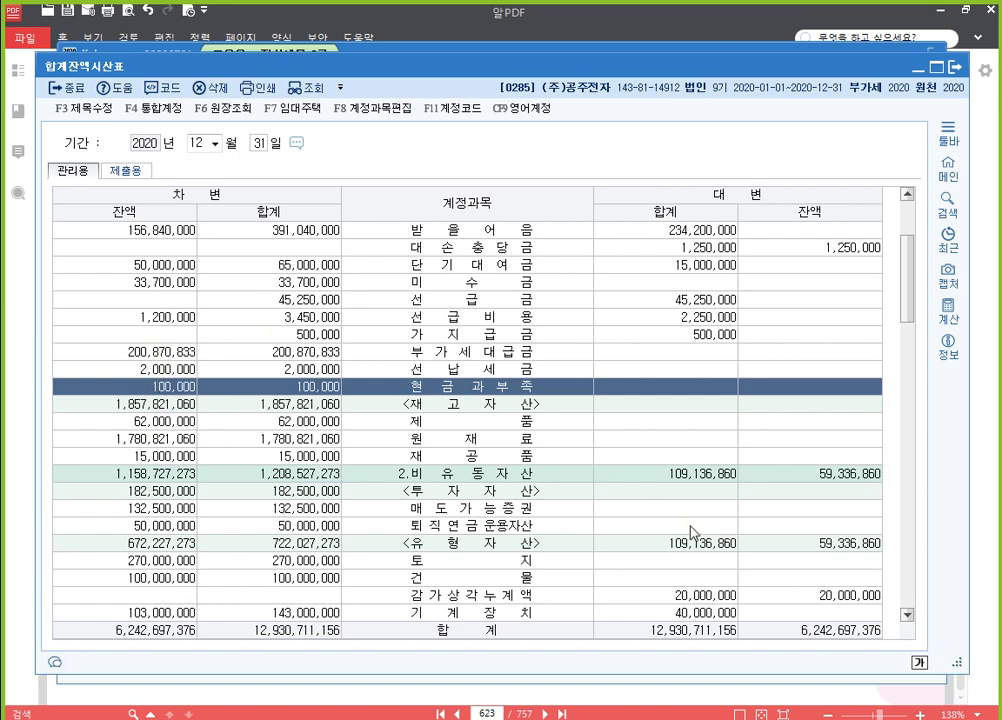
left_click(916, 71)
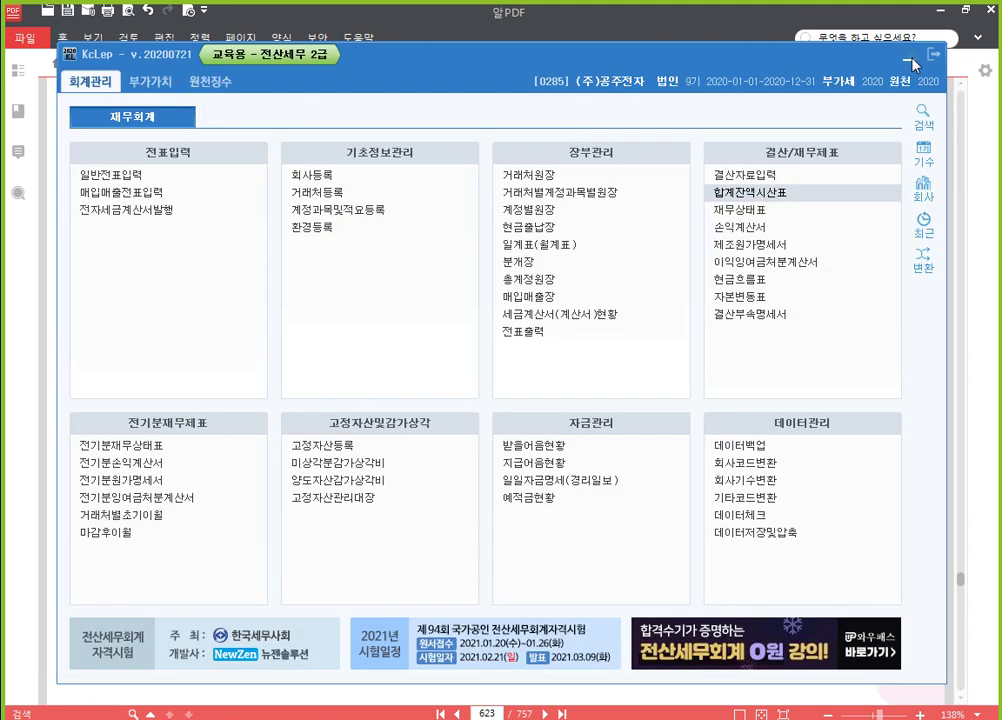
left_click(901, 55)
Return to 20210127.hwp and add the heading "2)" with a blank (차)/(대) table below entry 1)
left_click(367, 718)
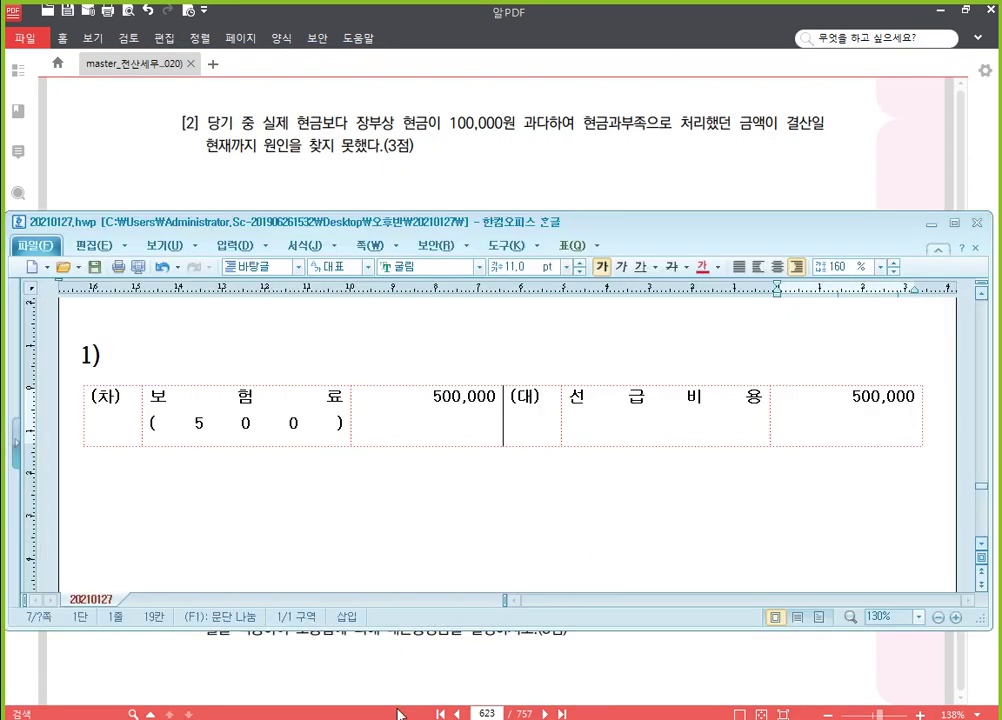
left_click(277, 516)
type("2)")
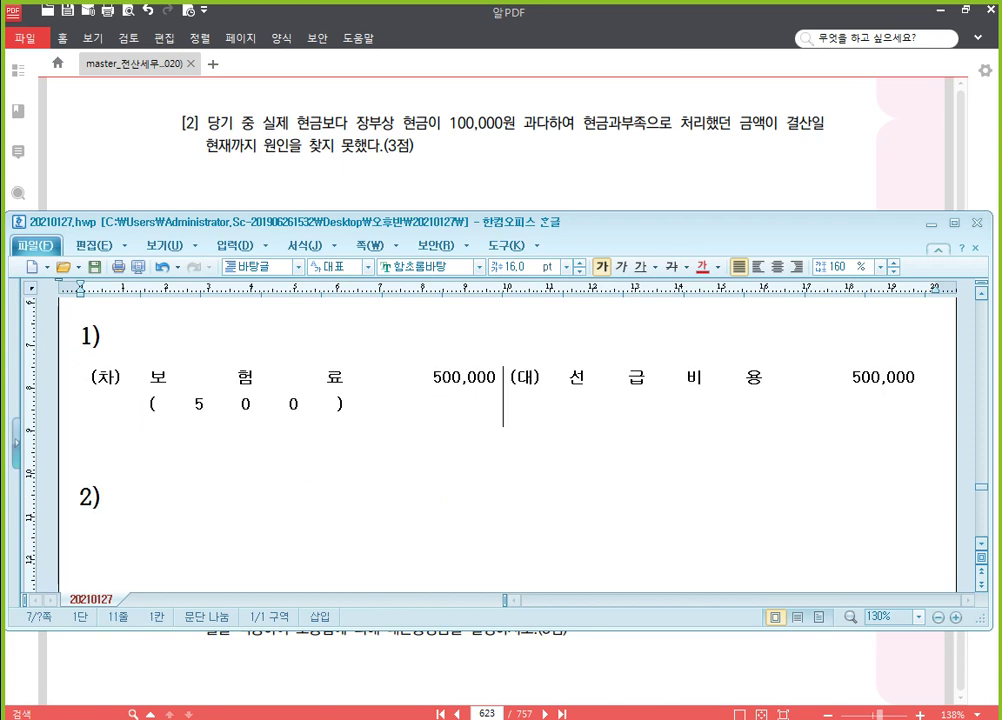
key("Return")
type("(차)│(대)")
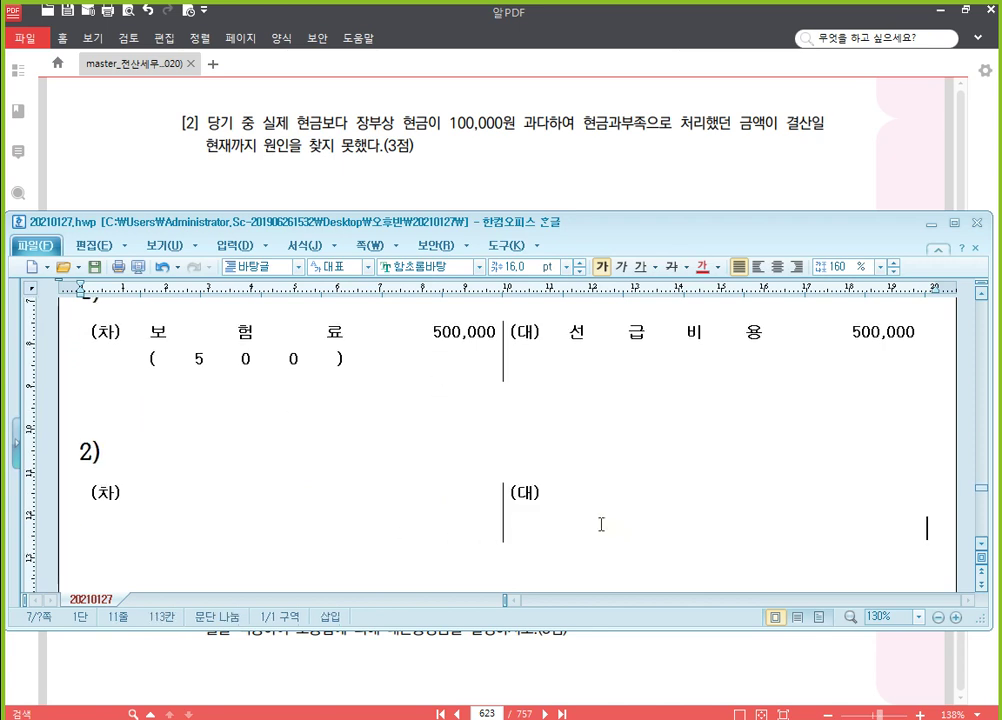
Enter 현금과부족 with 100,000 on the credit side of entry 2)
left_click(640, 521)
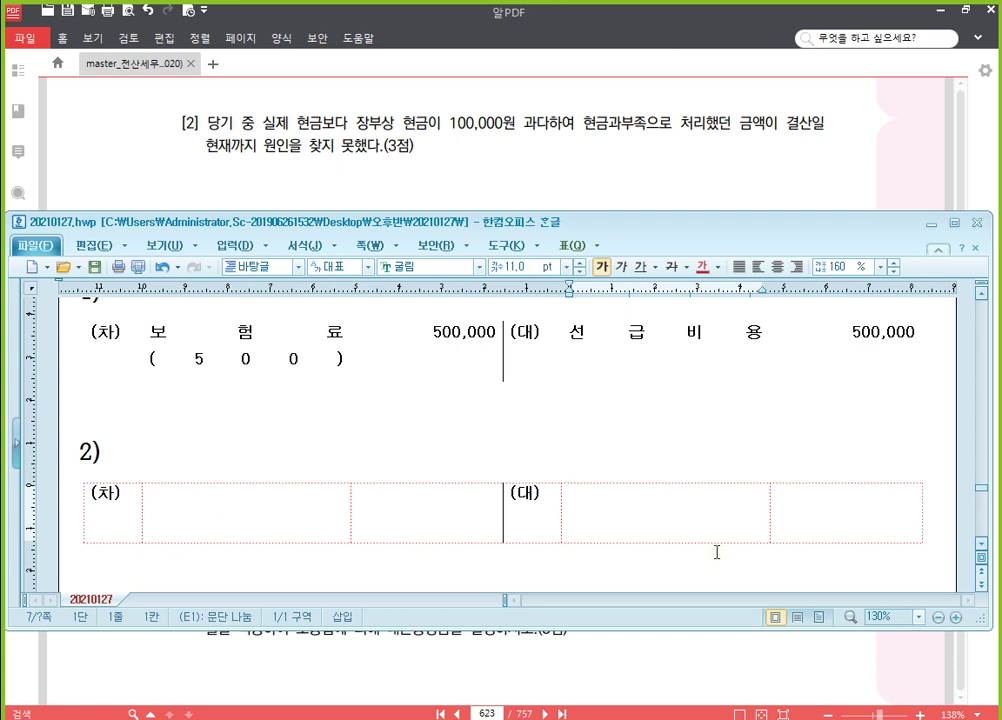
type("현금ㄱ")
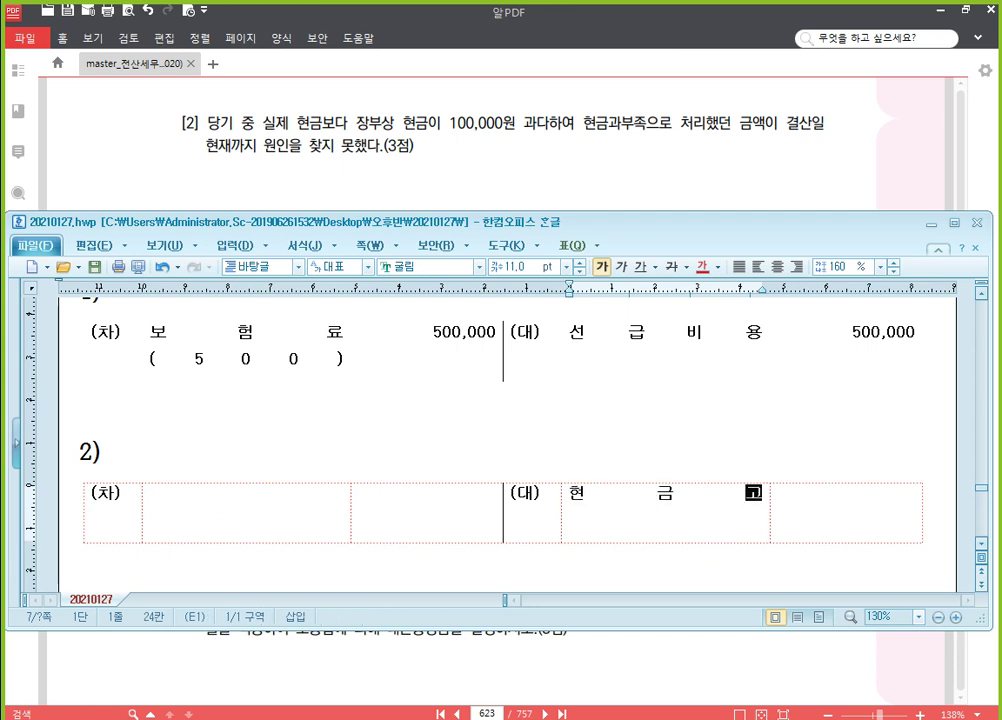
type("과부족")
key("Tab")
type("1")
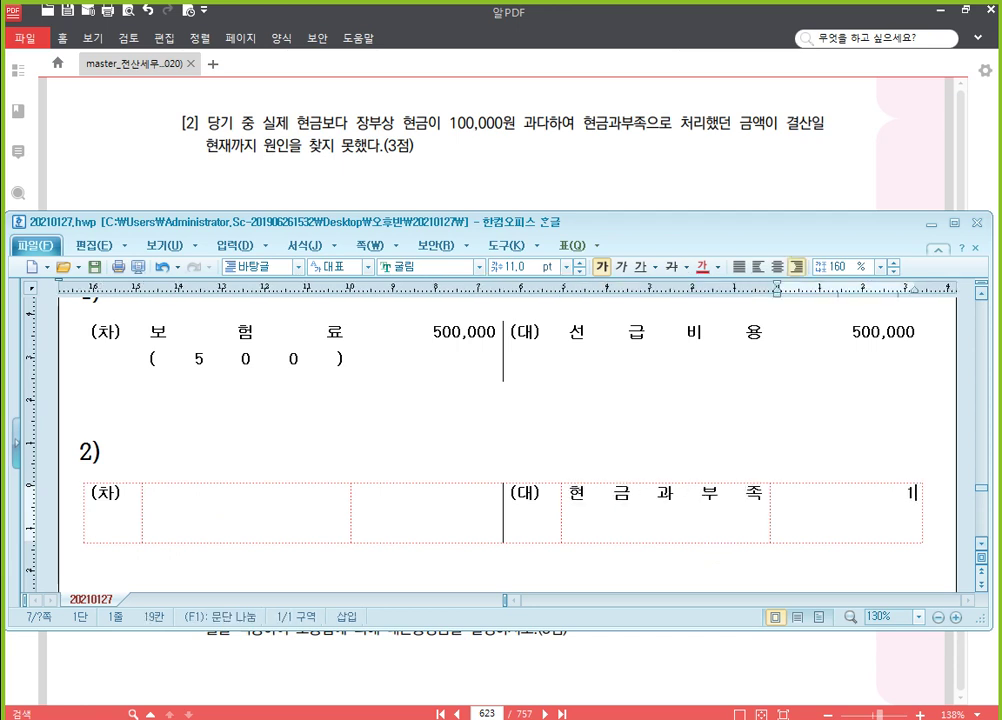
type("00,000")
Enter 잡손실 with 100,000 on the debit side of entry 2)
left_click(313, 528)
type("잡손실")
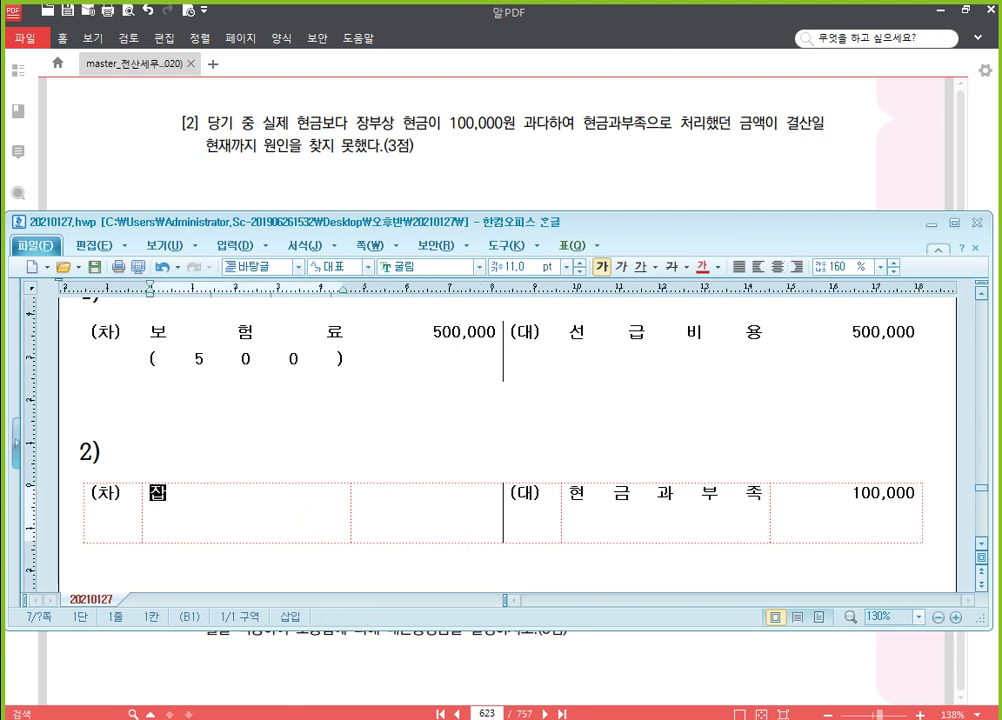
key("Tab")
type("100,000")
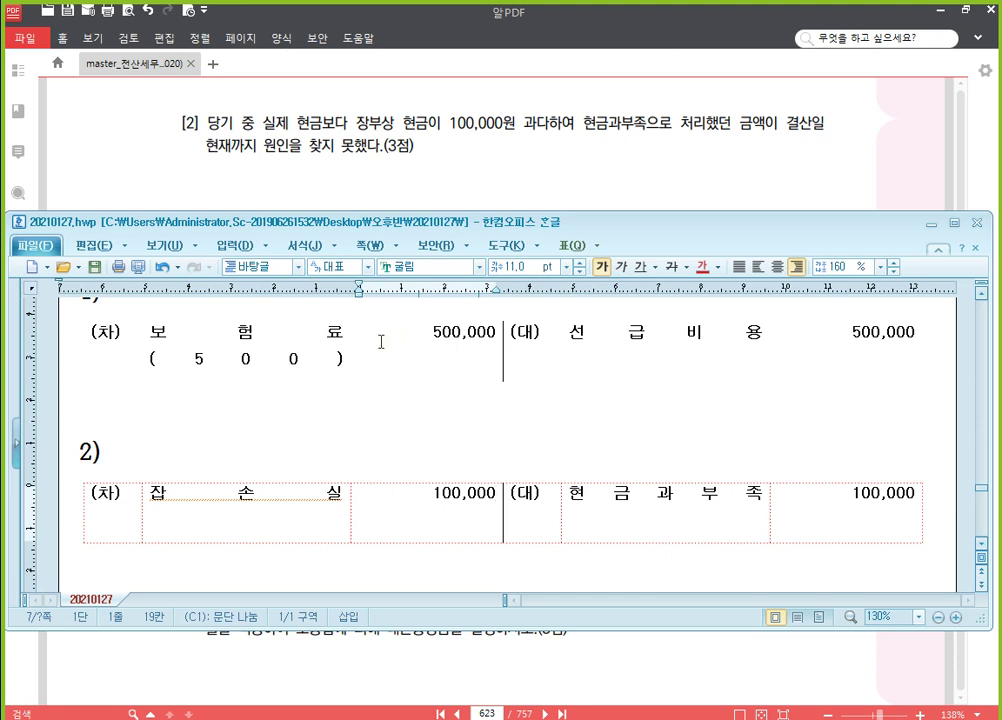
Switch to the exam PDF and read question [3] on settling 부가가치세예수금 and 부가가치세대급금
left_click(488, 169)
left_click_drag(456, 441, 455, 325)
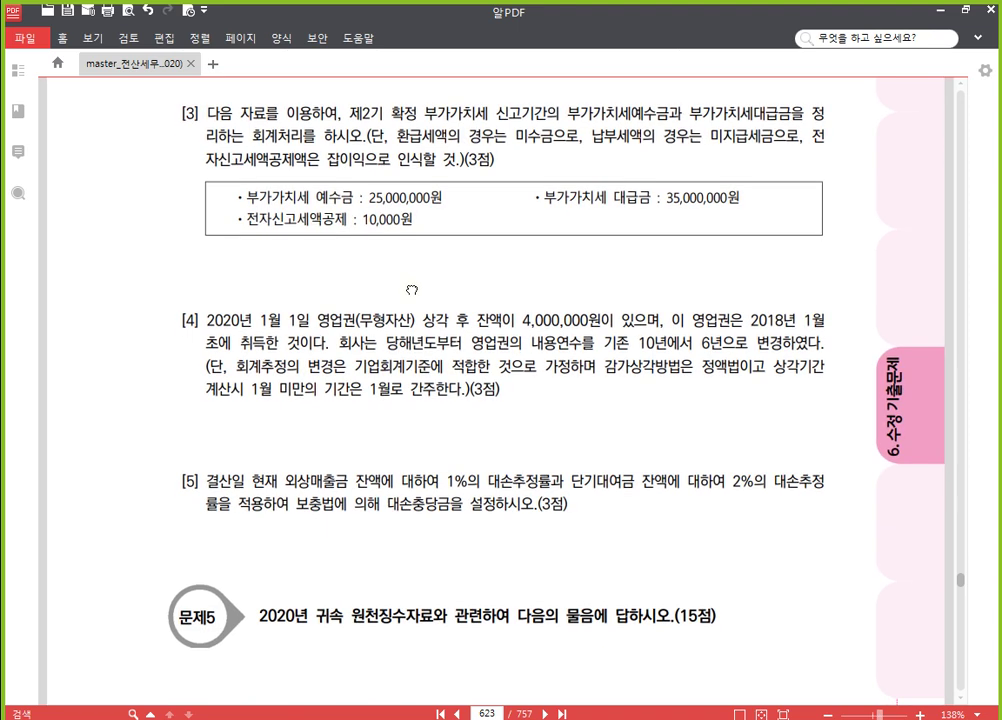
scroll(409, 291, "down", 1)
Return to 20210127.hwp and add the heading "3)" below entry 2), keeping question [3] visible above the document
key("alt+Tab")
left_click_drag(452, 235, 452, 261)
scroll(212, 512, "down", 3)
left_click(113, 521)
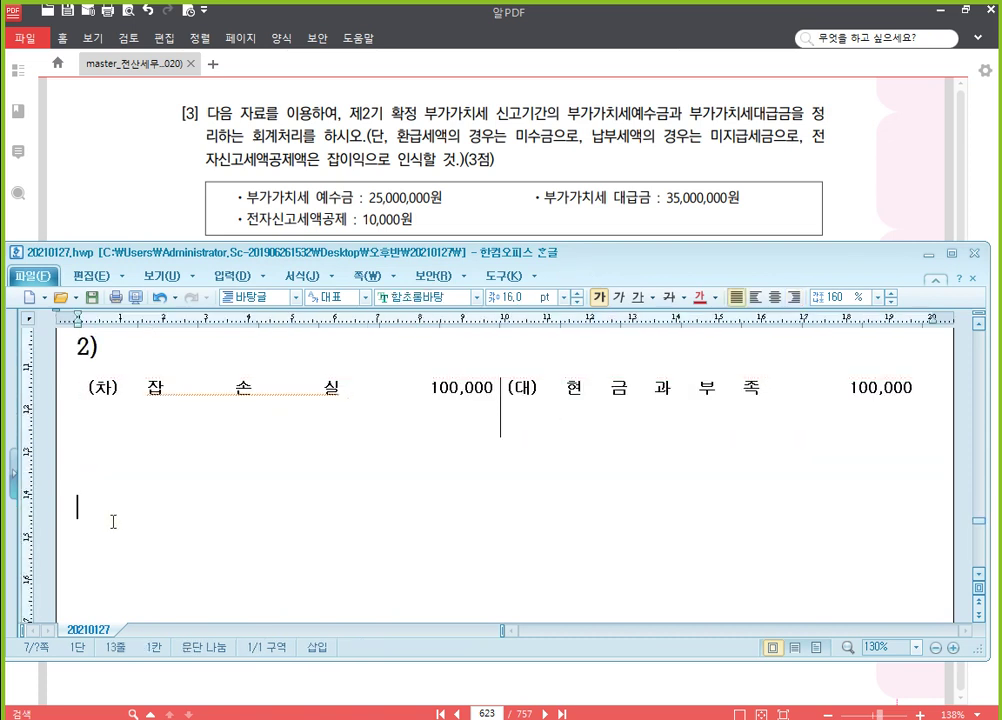
type("3)")
key("Return")
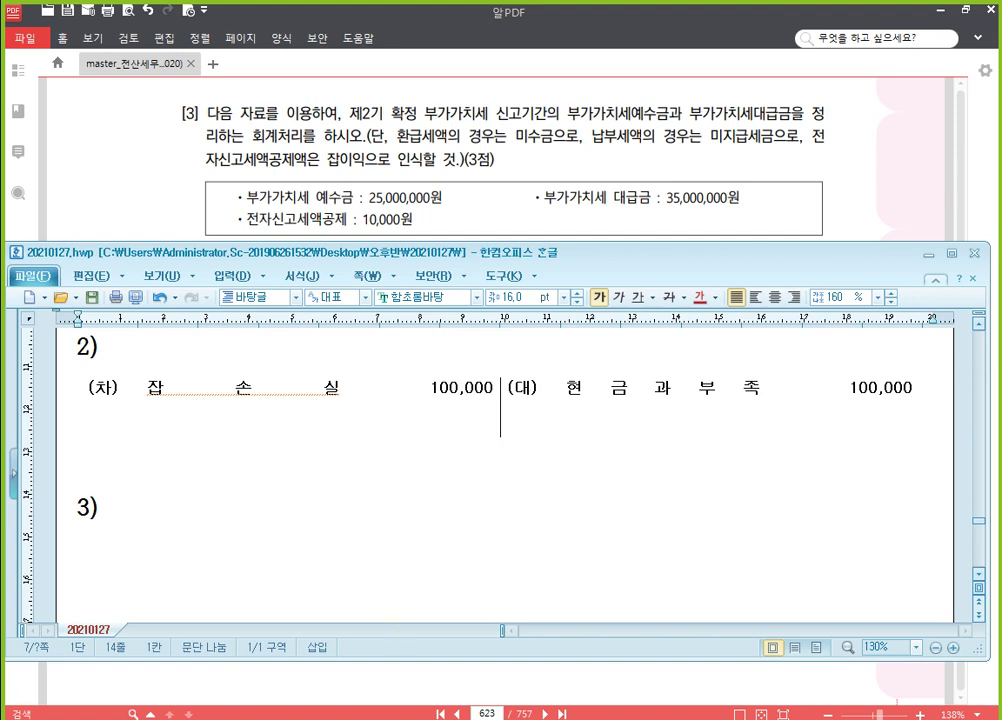
Switch to KcLep's 합계잔액시산표, check the 부가세대급금 balance as of December 31, 2020, and close the report
key("alt+Tab")
scroll(360, 408, "up", 3)
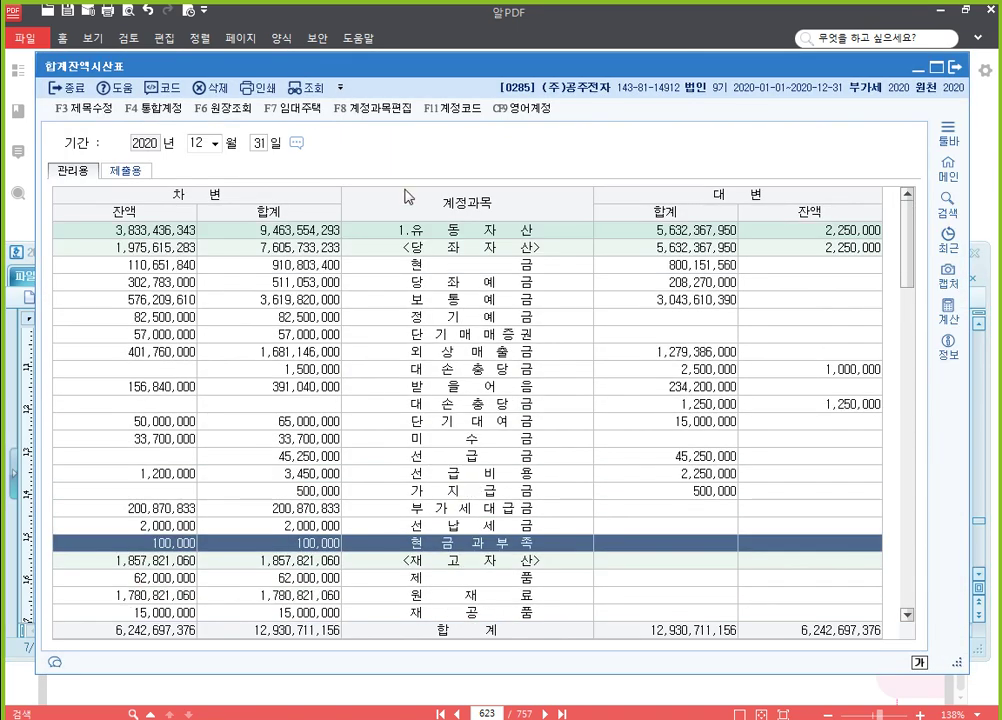
left_click(438, 232)
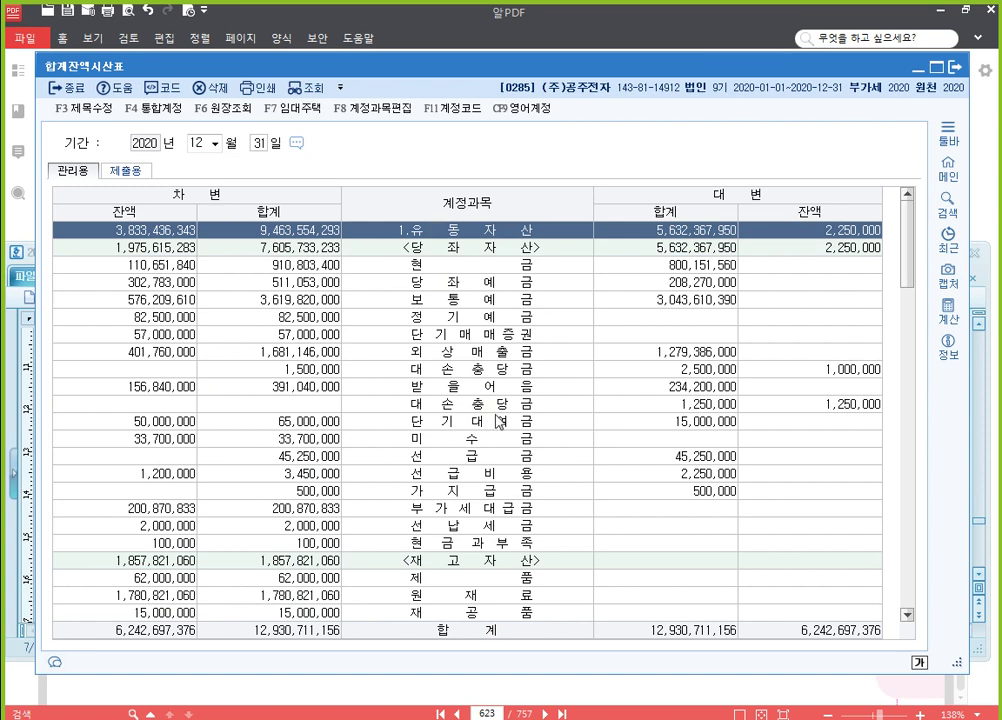
left_click(467, 508)
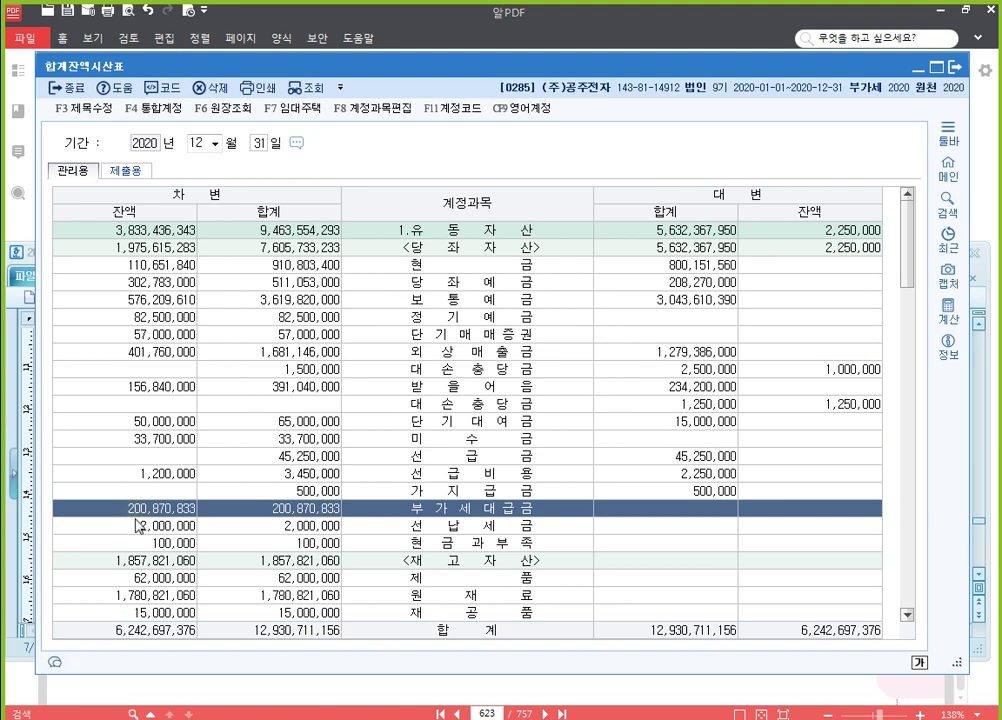
left_click(914, 70)
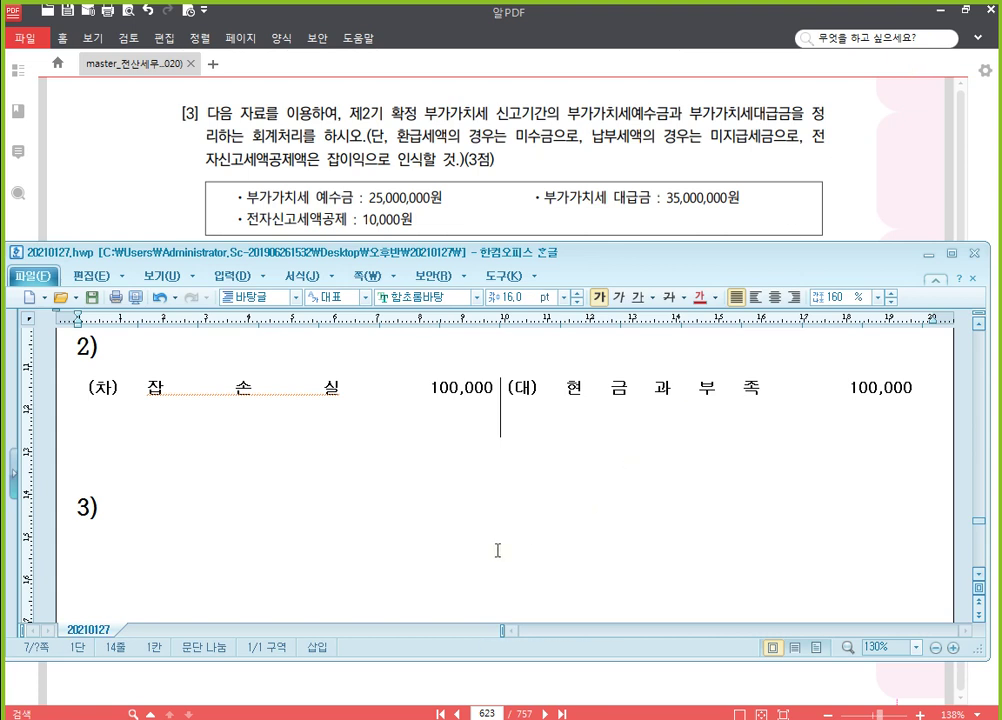
Insert a blank (차)/(대) table under heading 3) and enter 부가세대급금 as its credit account
key("ctrl+v")
scroll(512, 530, "down", 1)
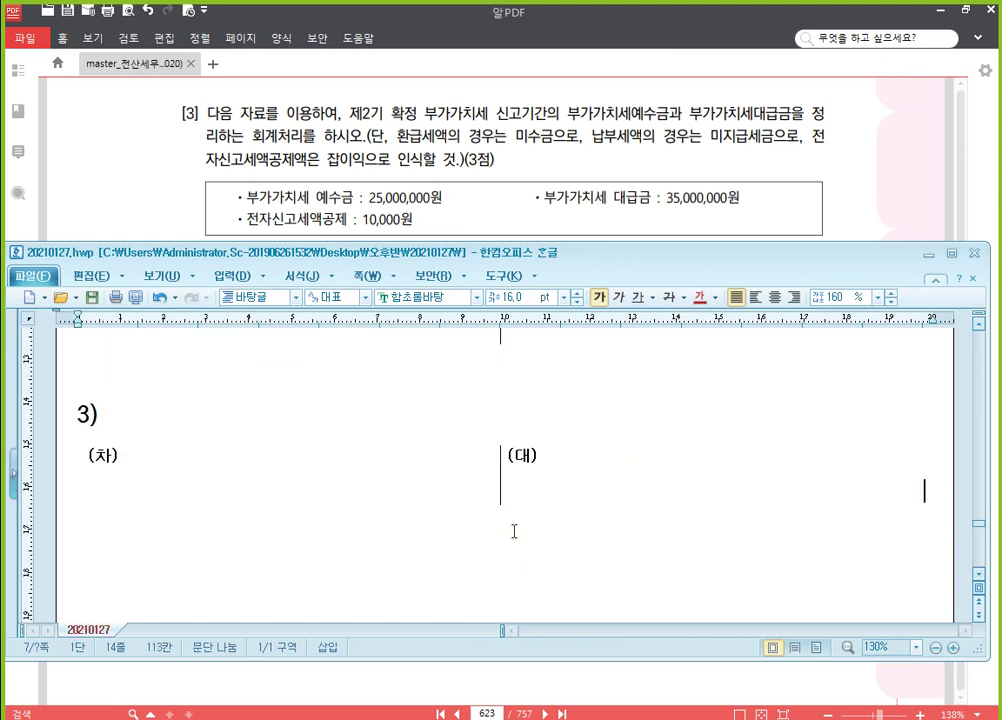
left_click(597, 486)
type("부가세대급ㄱ")
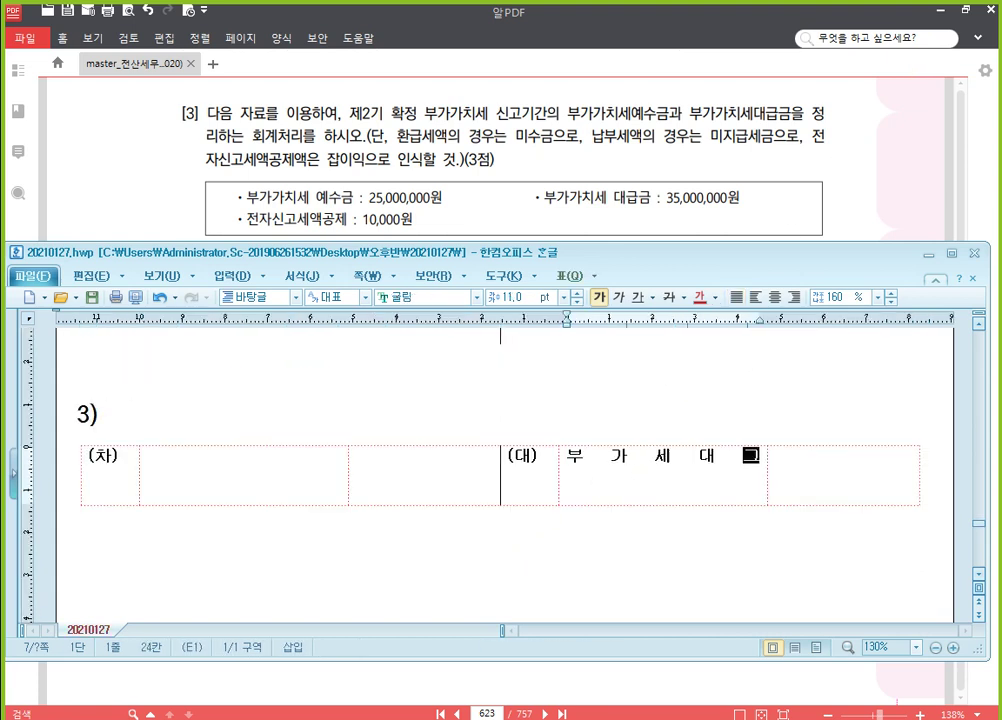
type("ㅡㅁ")
Enter 부가세예수금 with 25,000,000 on the debit side of entry 3) and set the 부가세대급금 credit amount to 35,000,000
left_click(320, 476)
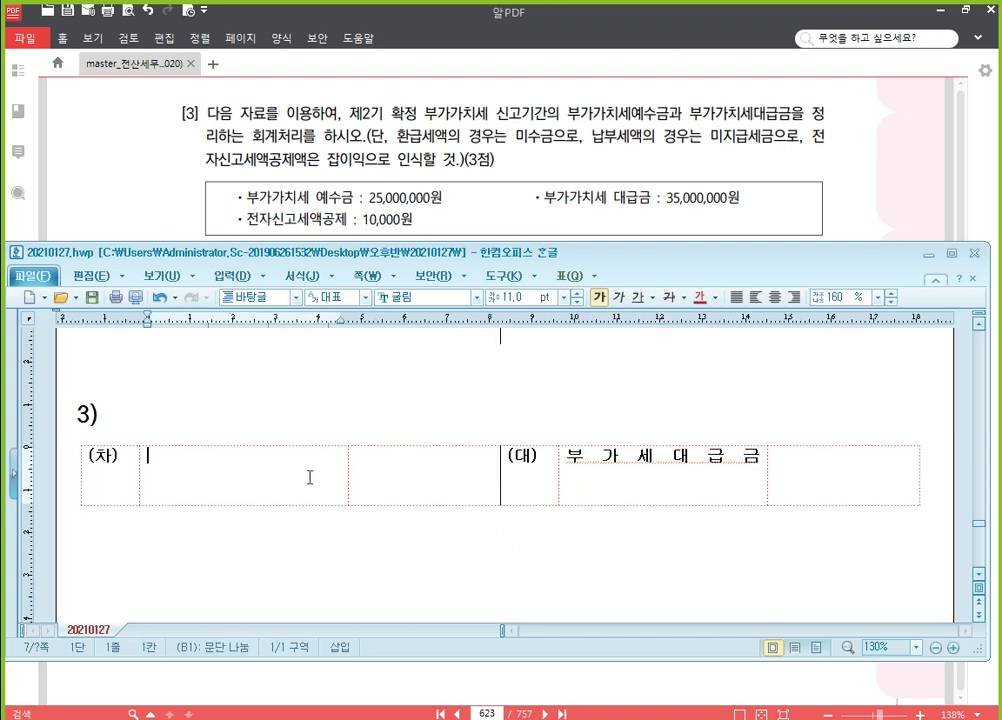
type("부가세예수금")
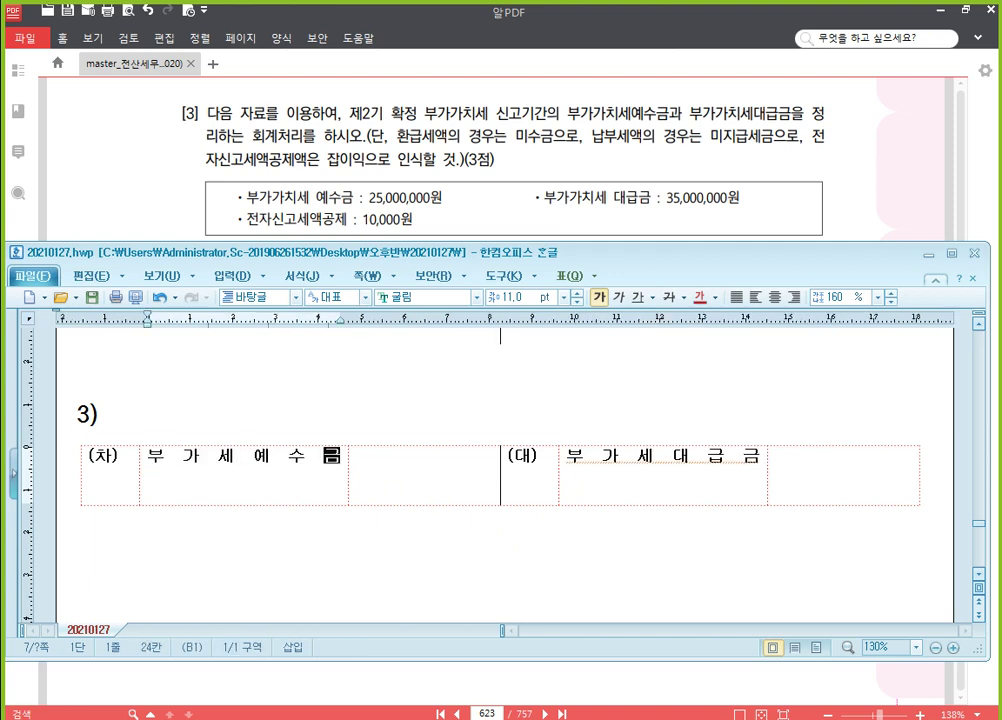
key("Right")
key("shift+Left")
left_click(456, 467)
type("25,000,000")
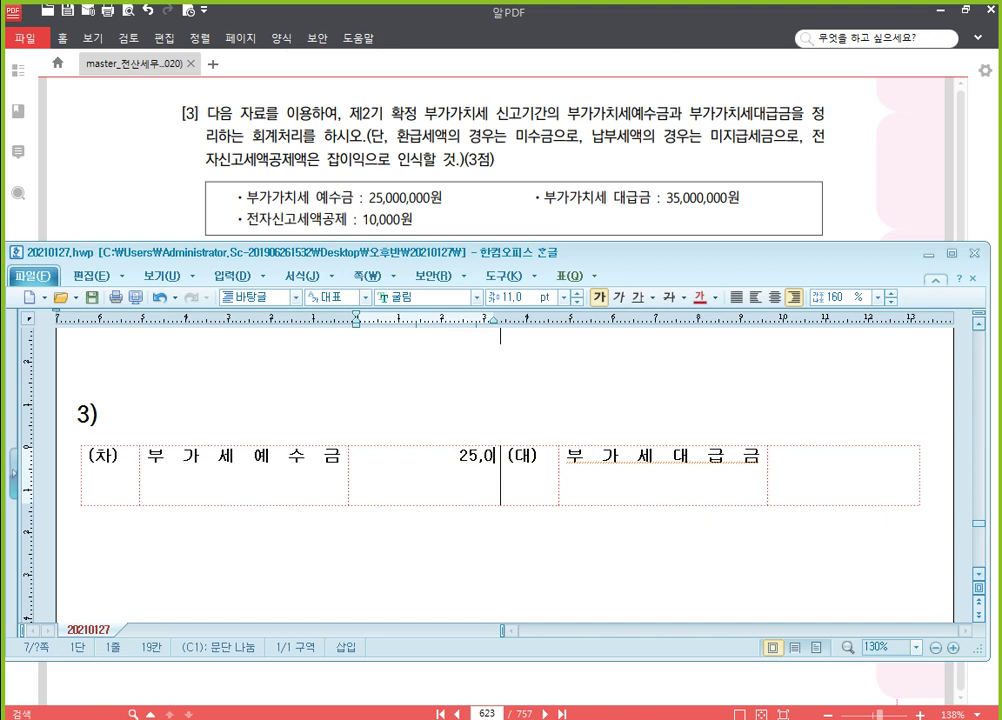
left_click(884, 465)
type("35,000,000")
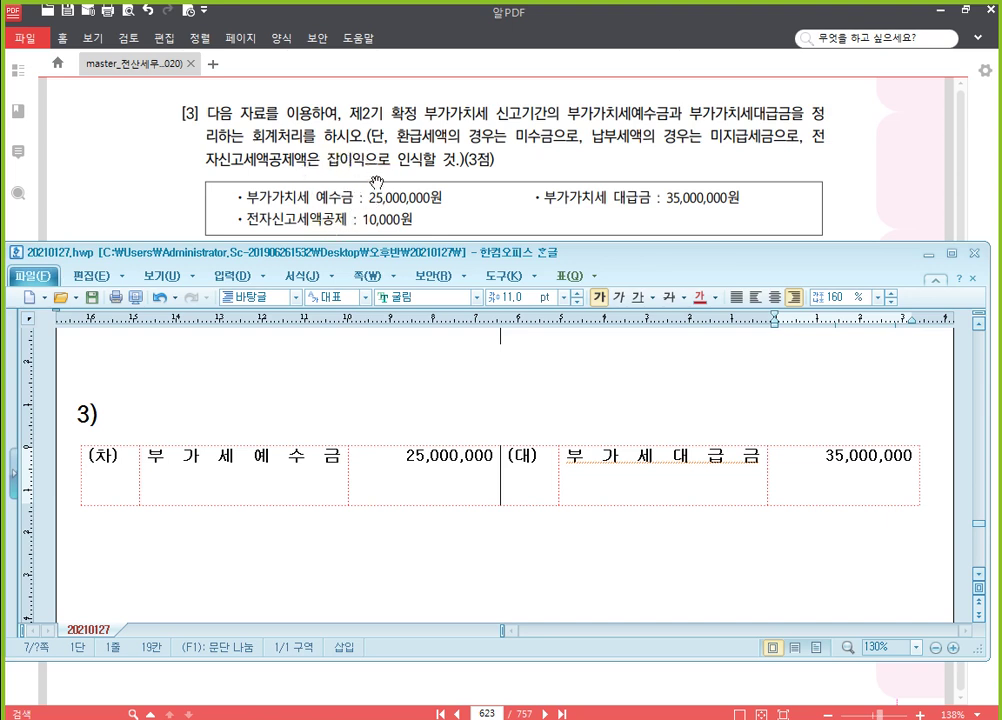
Add a second credit line to entry 3) for 잡이익 with 10,000
left_click(716, 502)
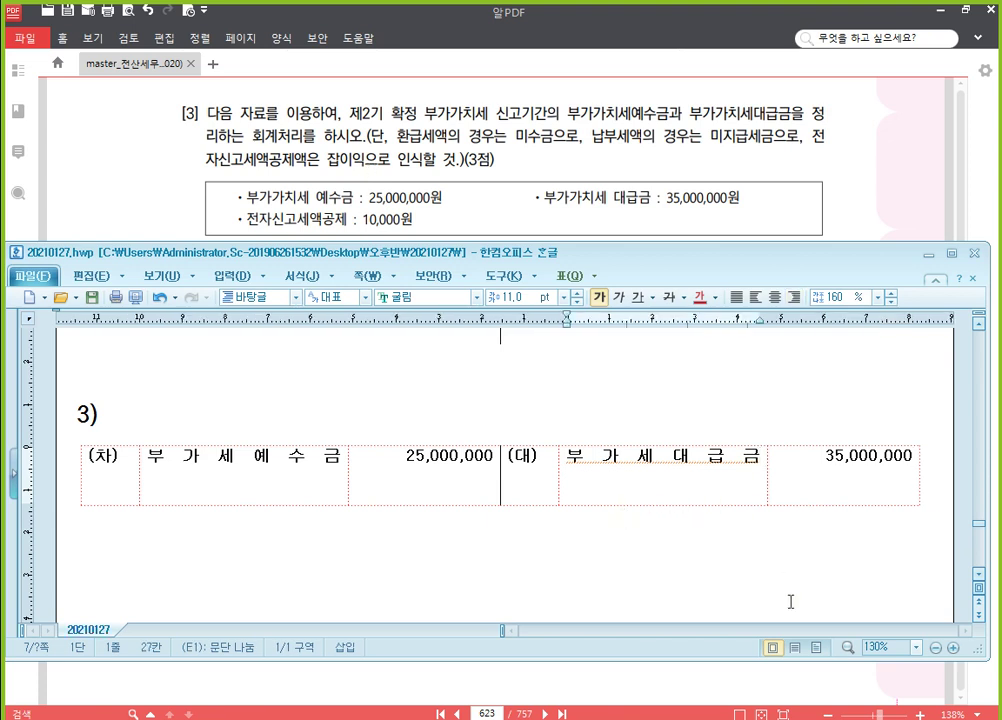
key("Return")
type("잡이익")
key("Tab")
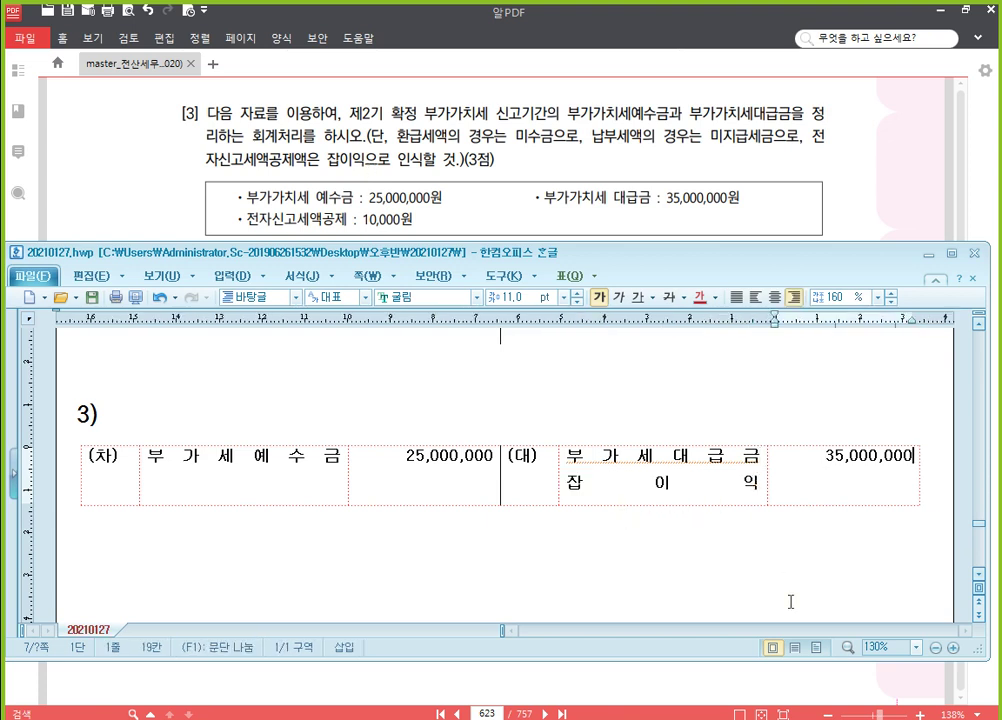
key("Return")
type("10,000")
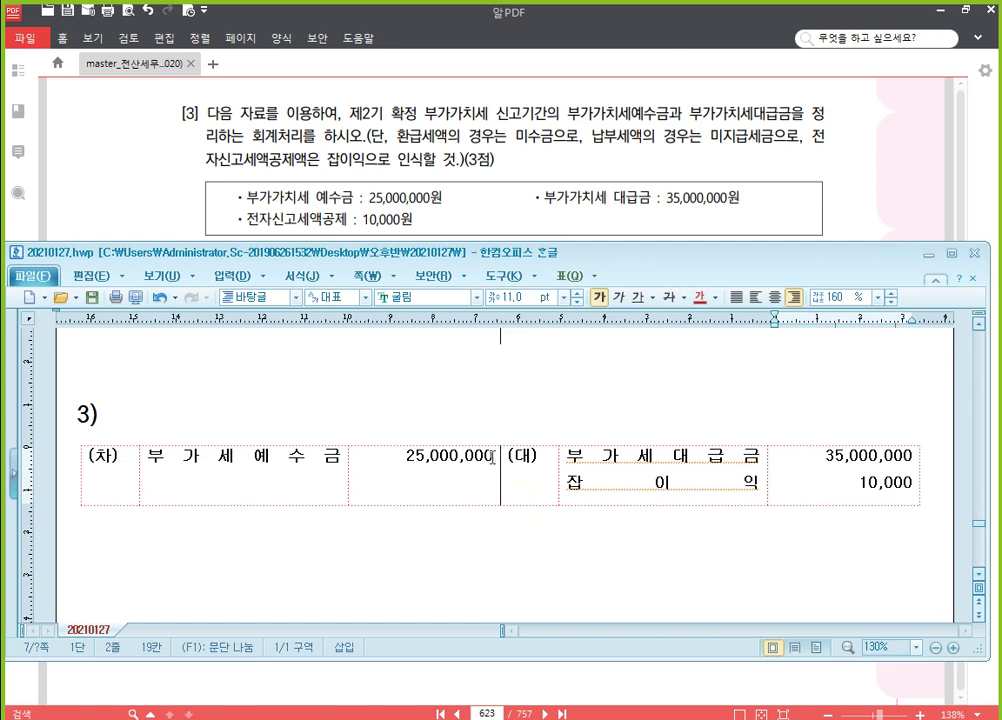
Add a second debit line to entry 3) for 미수금 with 10,010,000
left_click_drag(494, 458, 484, 459)
key("Right")
key("Return")
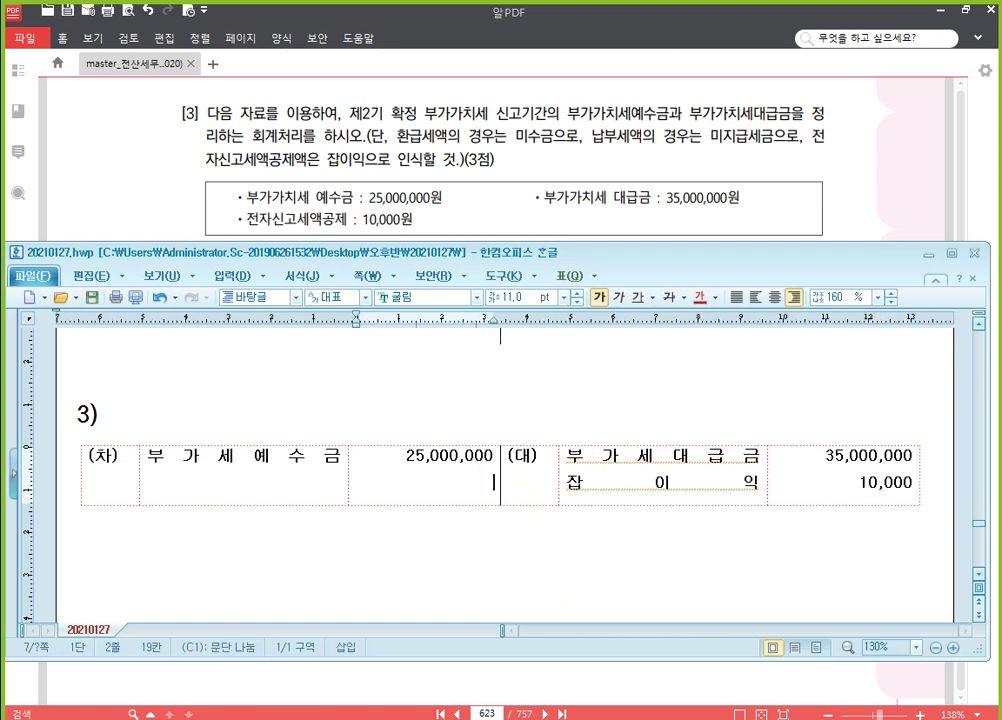
type("10,010,000")
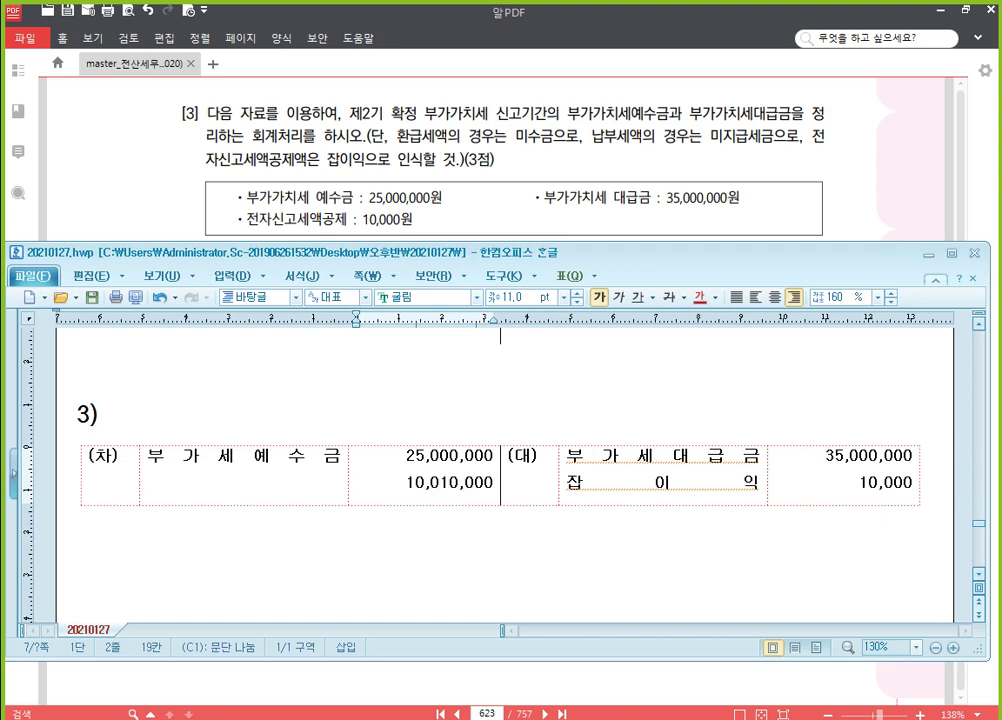
left_click(503, 505)
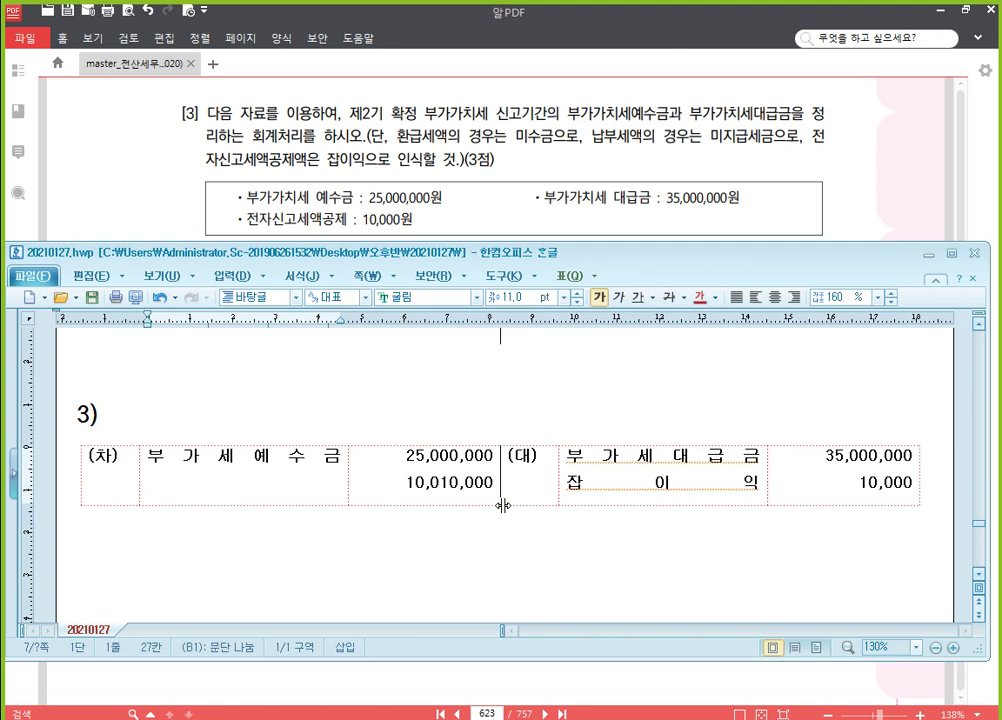
key("Down")
type("미수금")
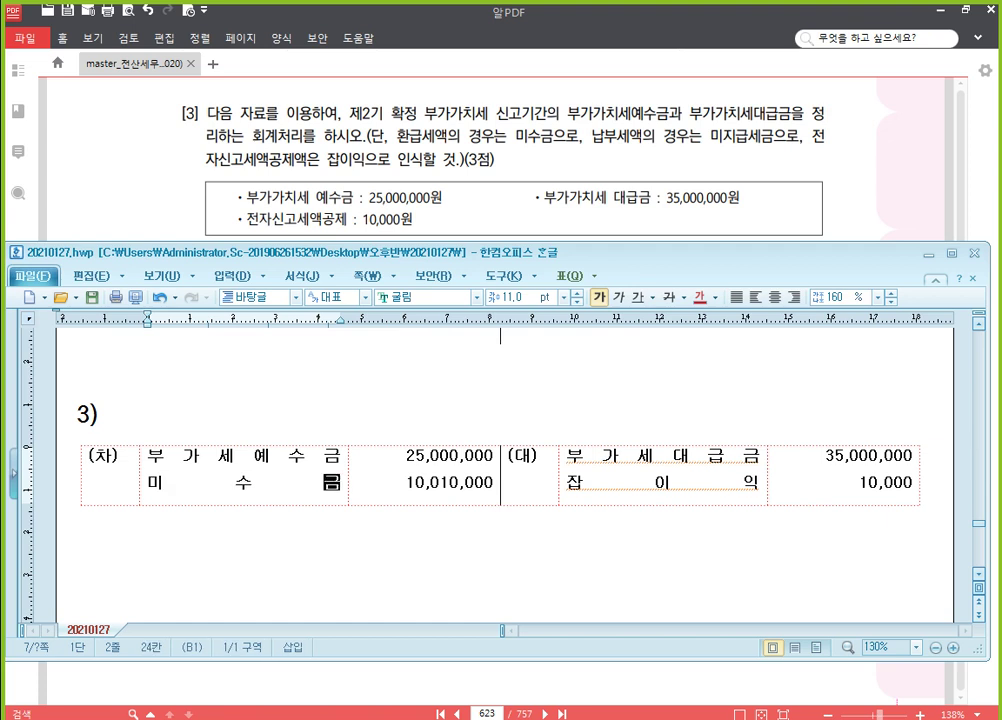
scroll(400, 390, "down", 2)
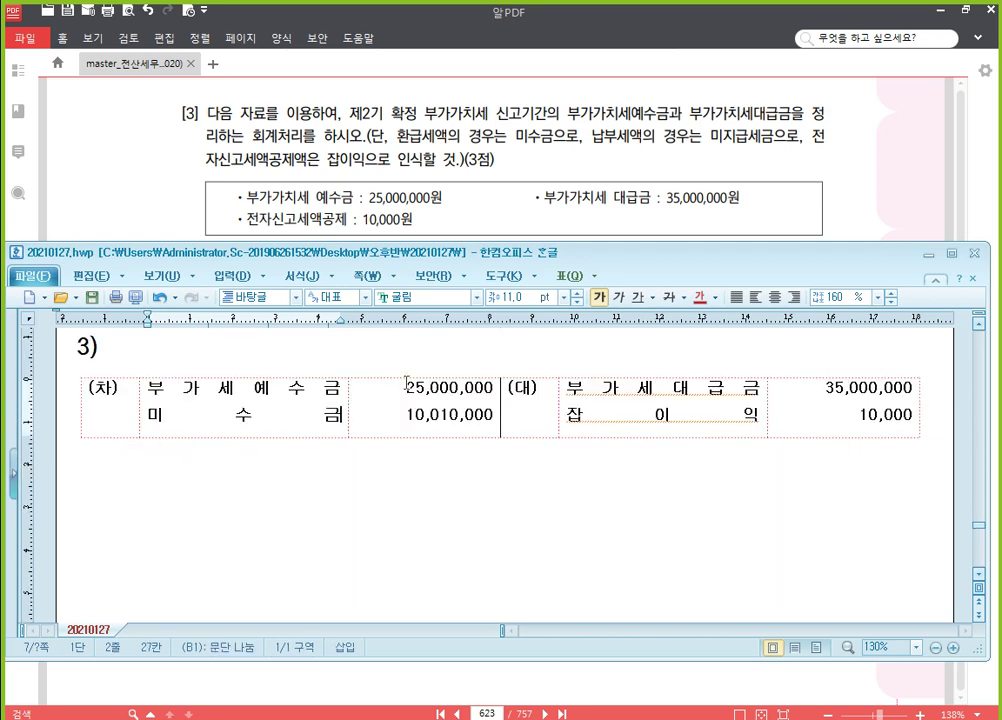
left_click(289, 387)
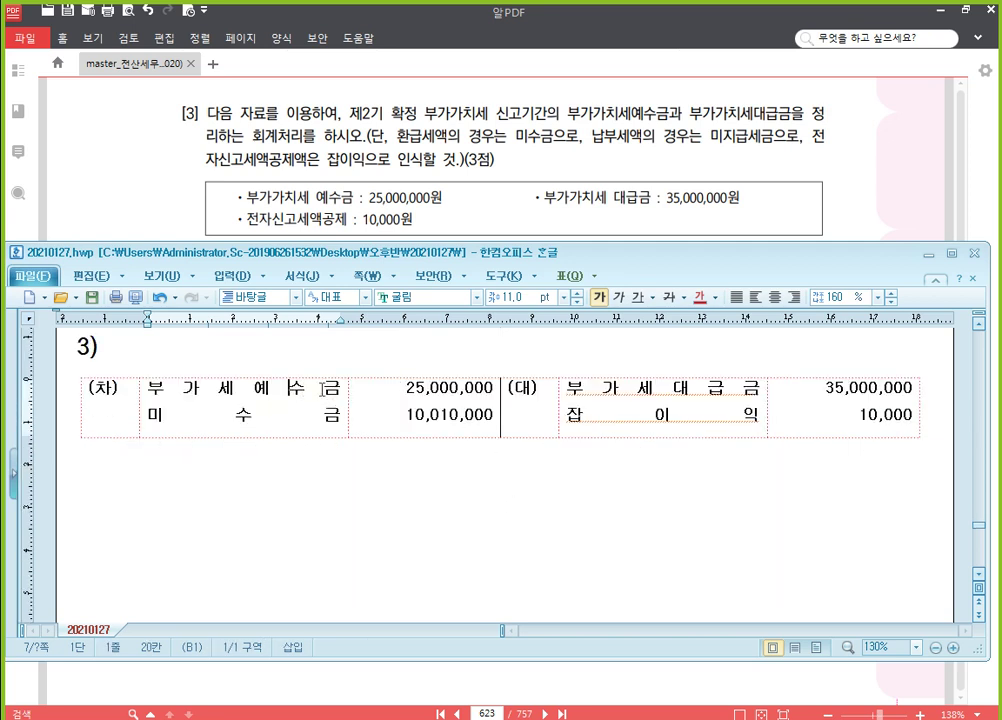
left_click(600, 387)
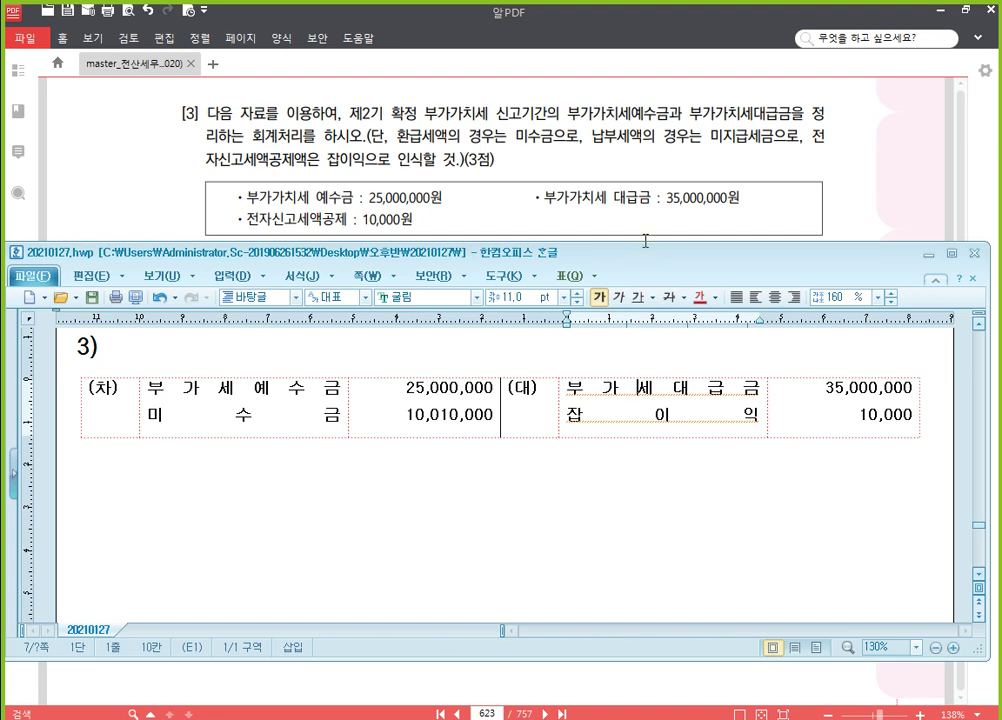
Switch to the exam PDF and read question [4] on amortizing 영업권 with the changed useful life
left_click(576, 162)
scroll(360, 403, "down", 3)
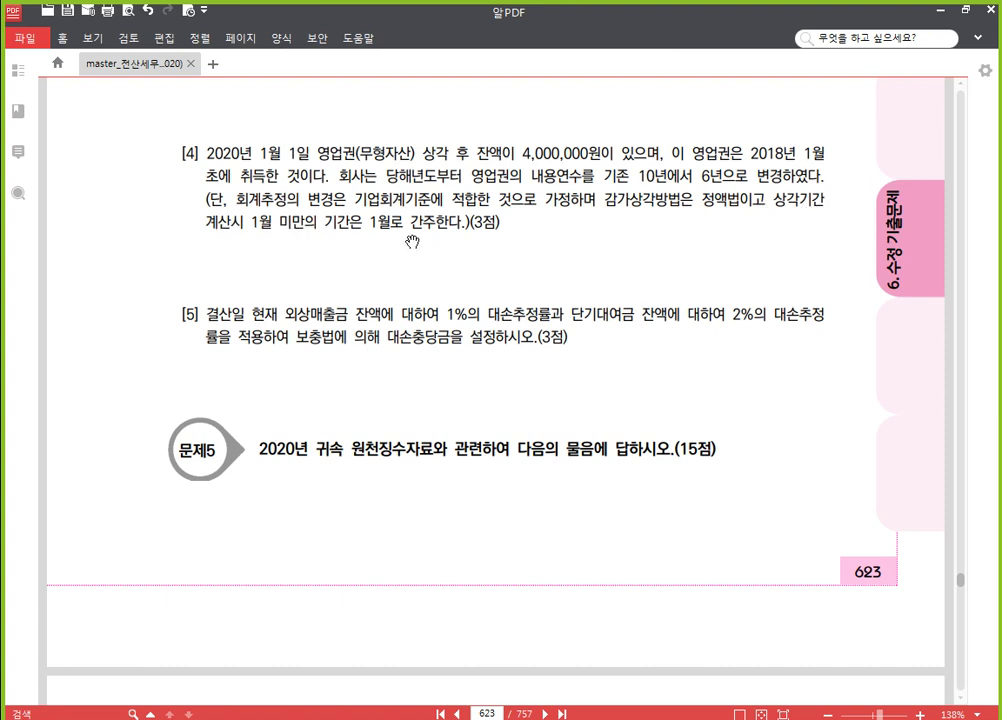
left_click_drag(425, 276, 436, 270)
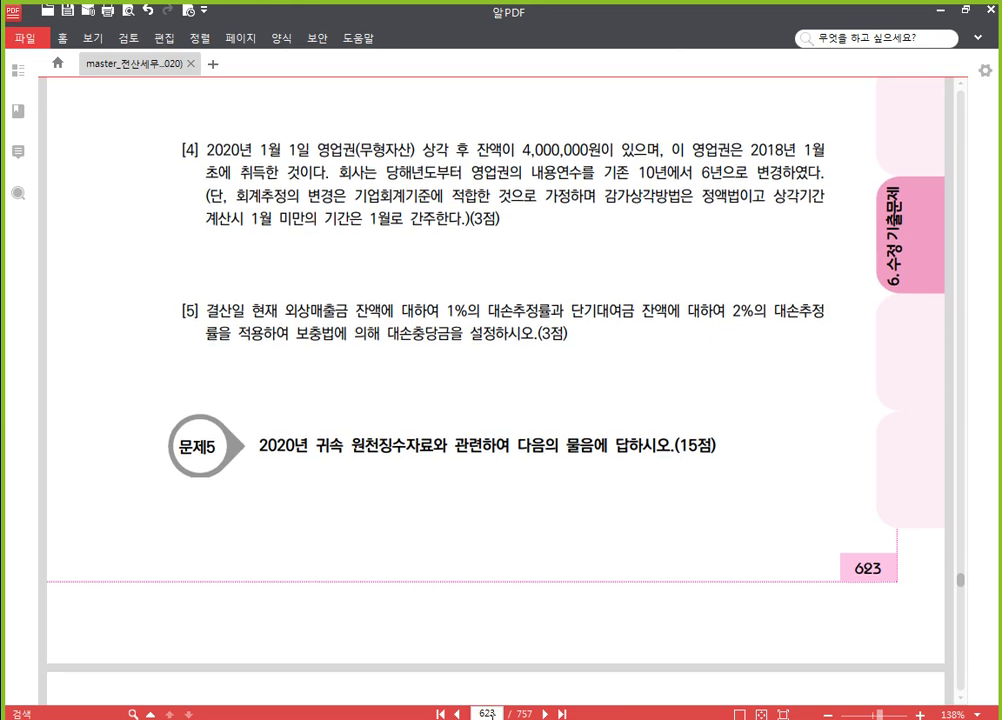
scroll(450, 610, "down", 1)
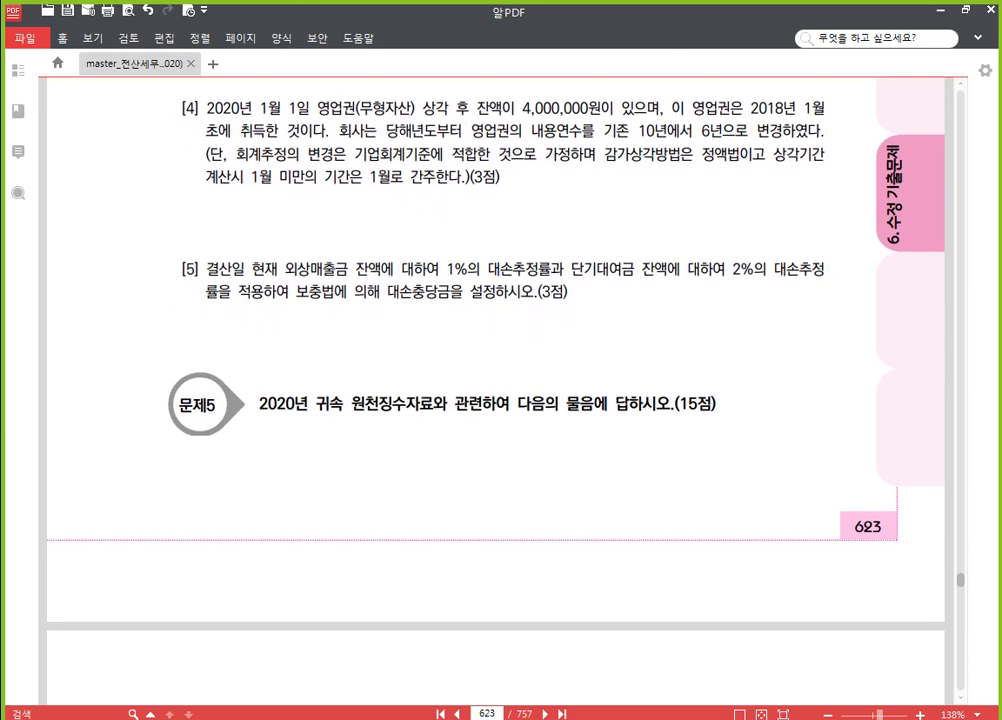
Return to 20210127.hwp and add the heading "4)" below entry 3)
key("alt+Tab")
left_click(125, 500)
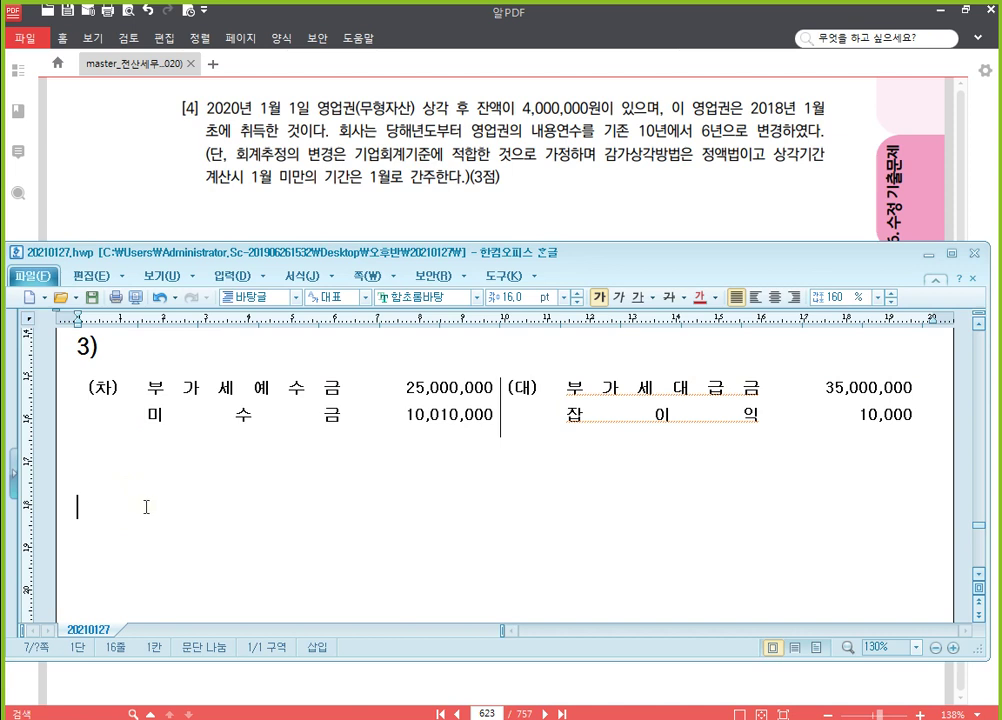
type("4)")
Write the line "기존 잔존내용연수 : 10년 - 2년 = 8년" under heading 4)
type("기존 :")
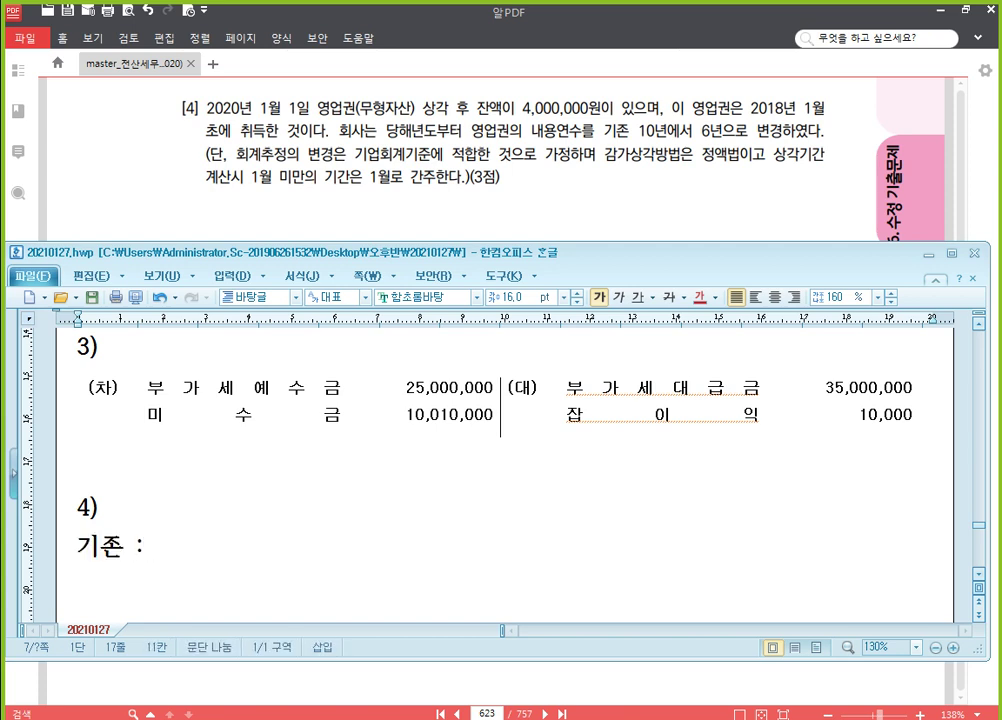
key("BackSpace")
key("BackSpace")
type("잔존")
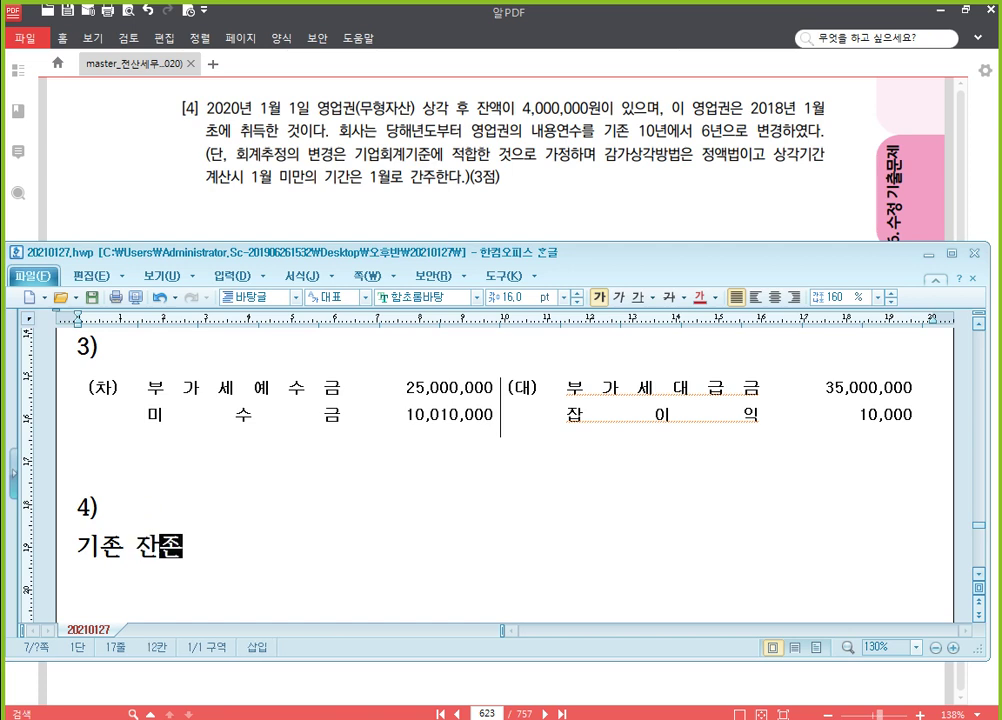
type("내용연수 ")
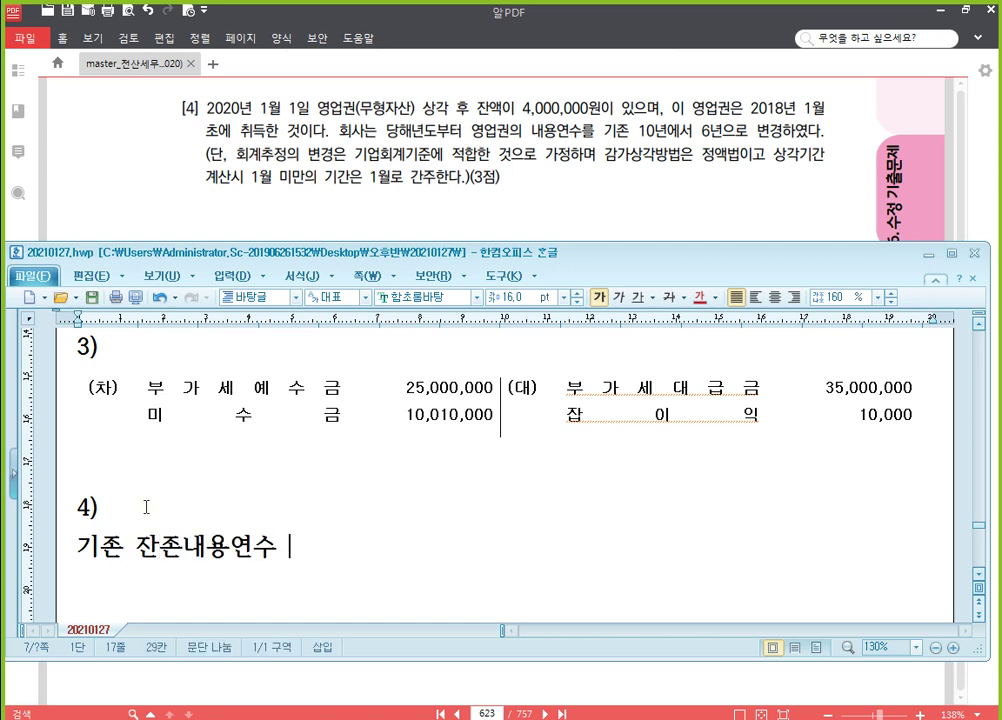
type(": 10년 -")
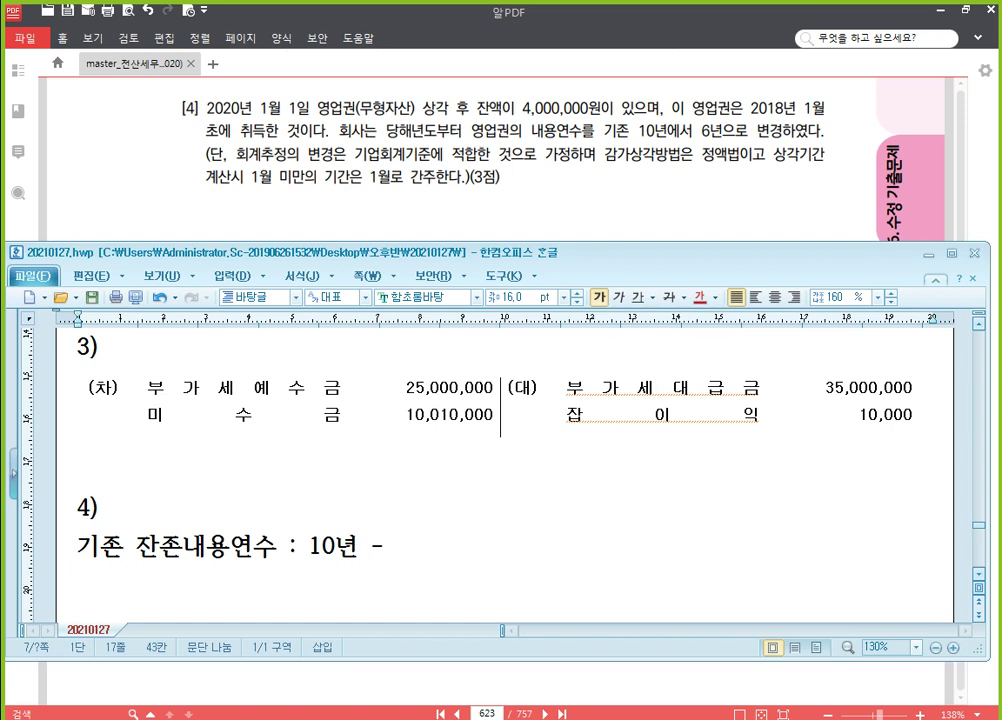
type("2년 =")
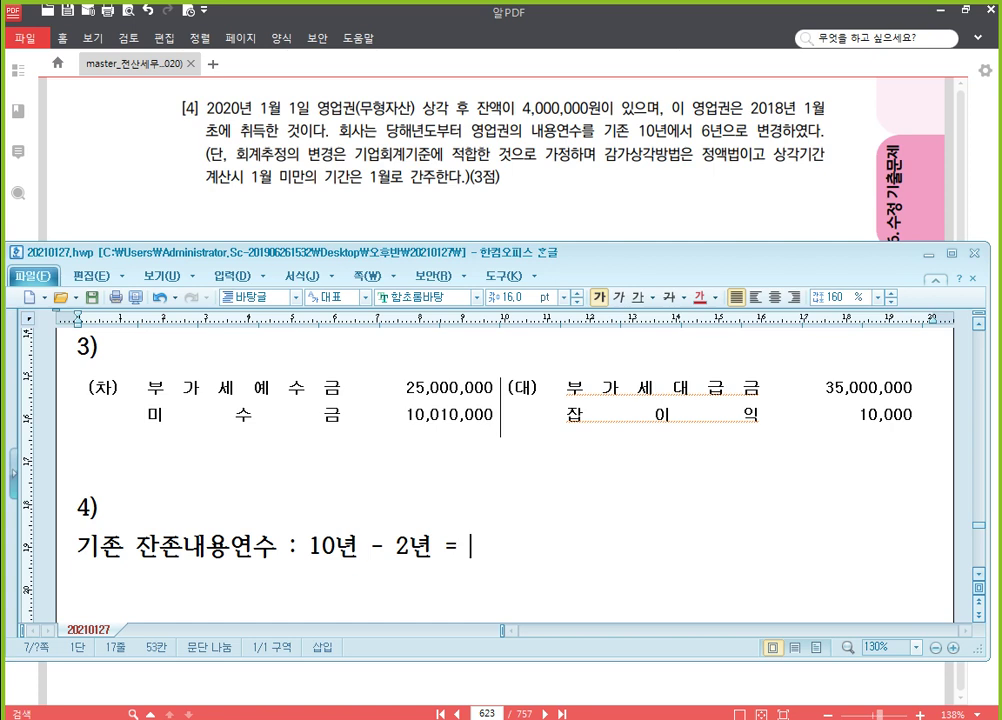
type(" 8년")
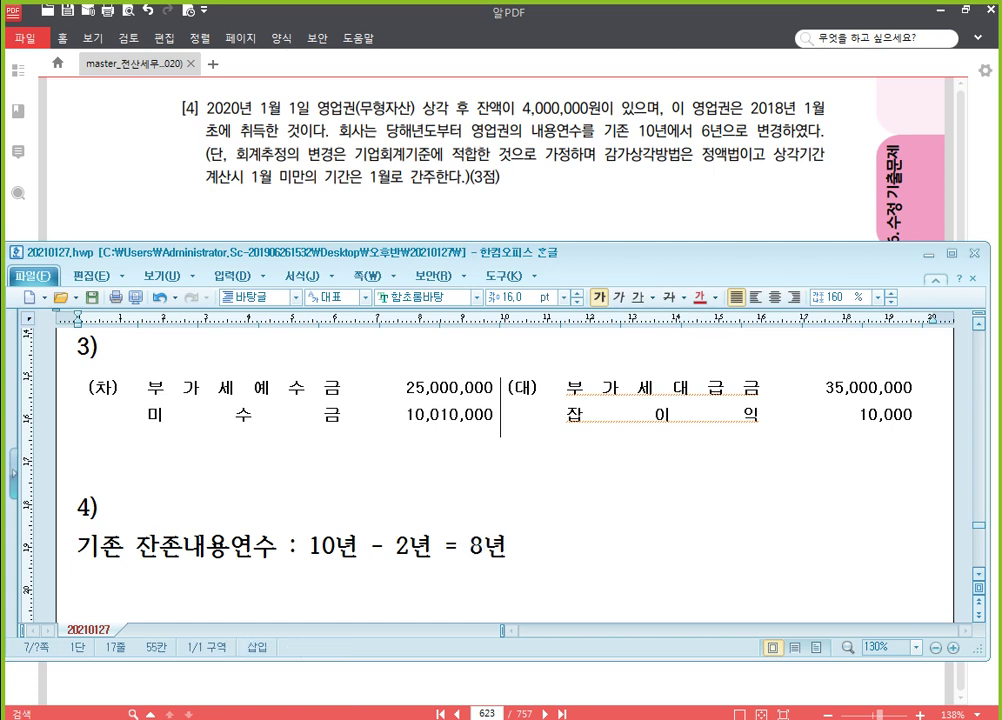
Add the line "변경 잔존내용연수 : 6년 - 2년 = 4년" below the existing useful-life line under heading 4)
key("Return")
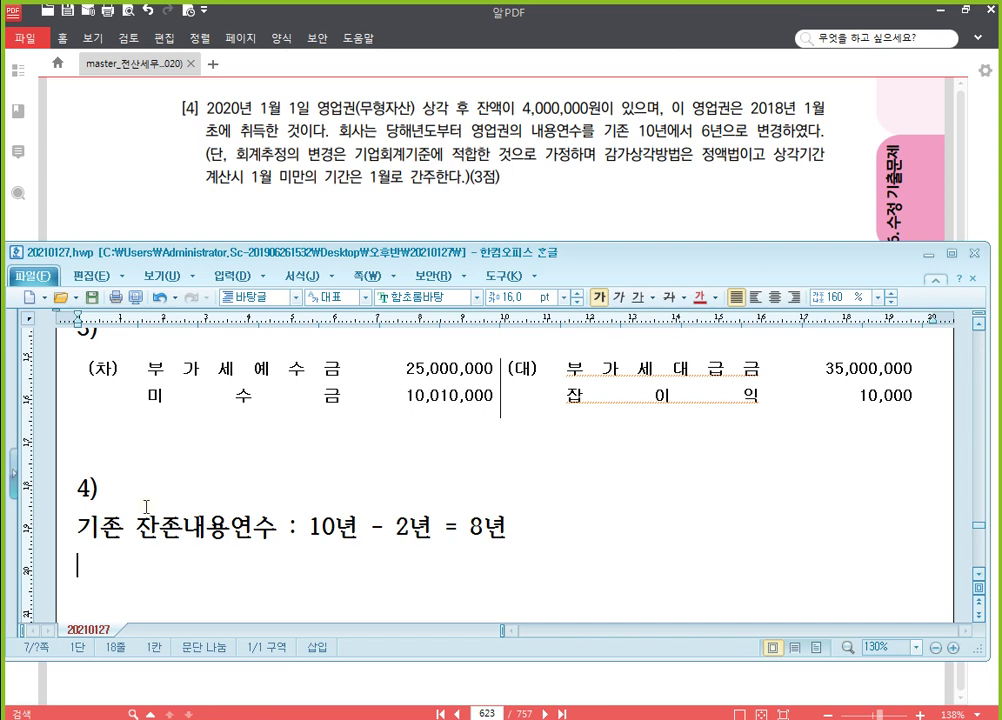
type("변경 ")
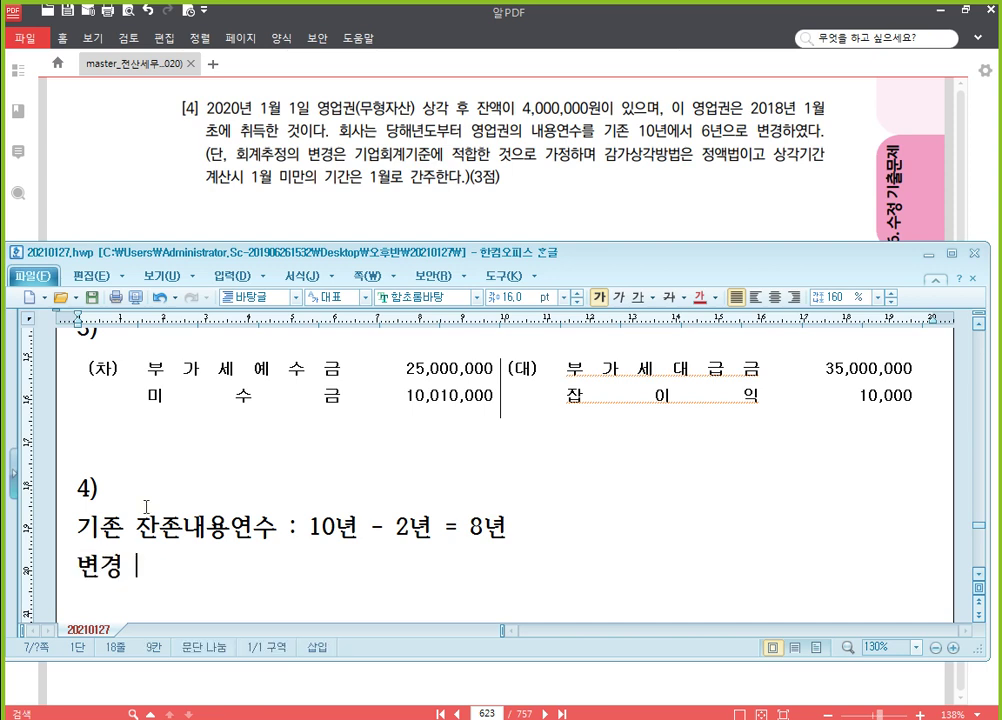
type("잔존내용연")
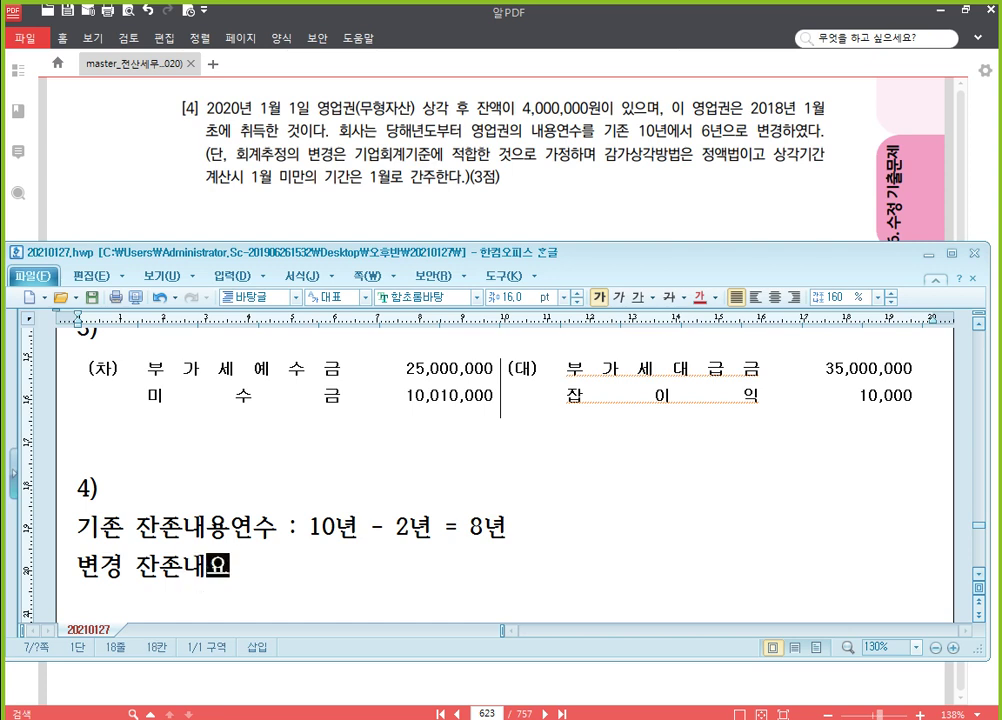
type("수 : ")
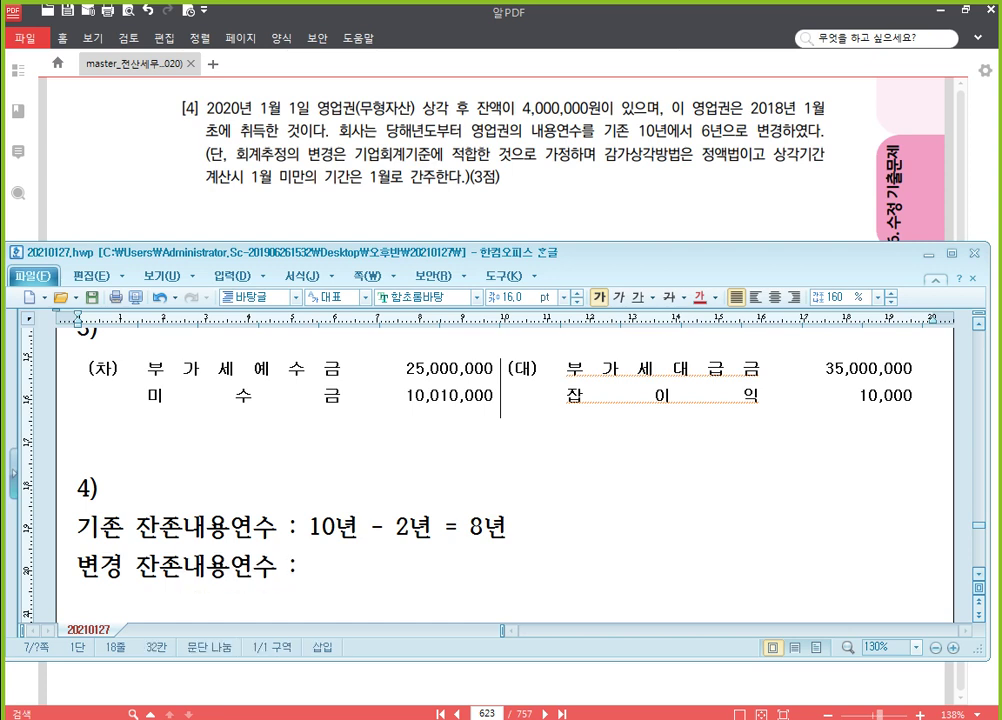
type(" 6년 - 2")
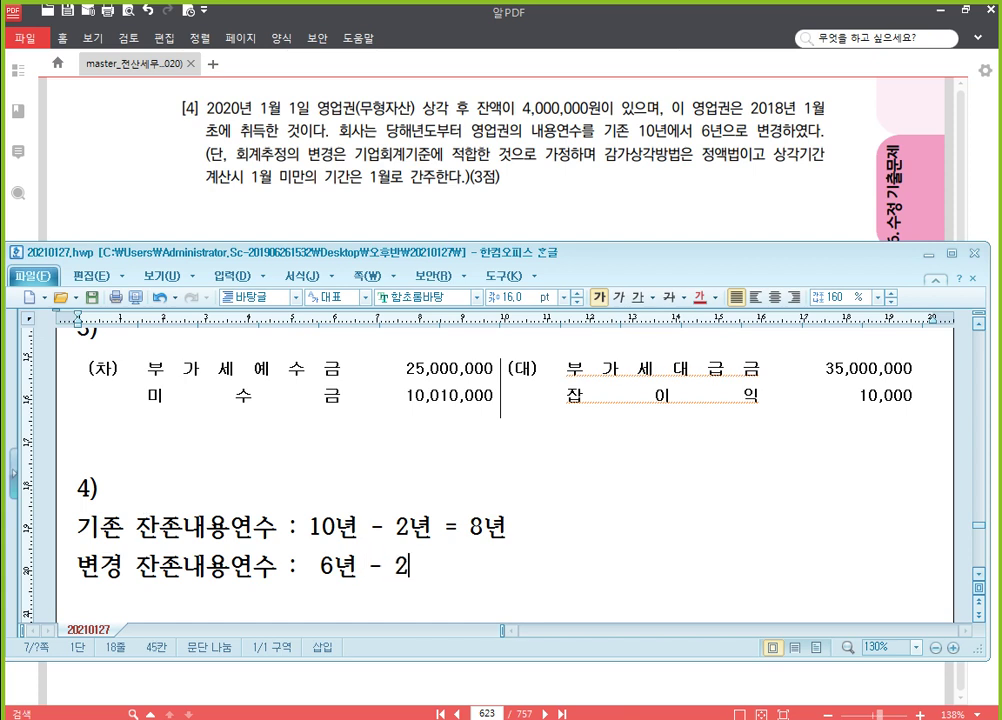
type("년 = 4년")
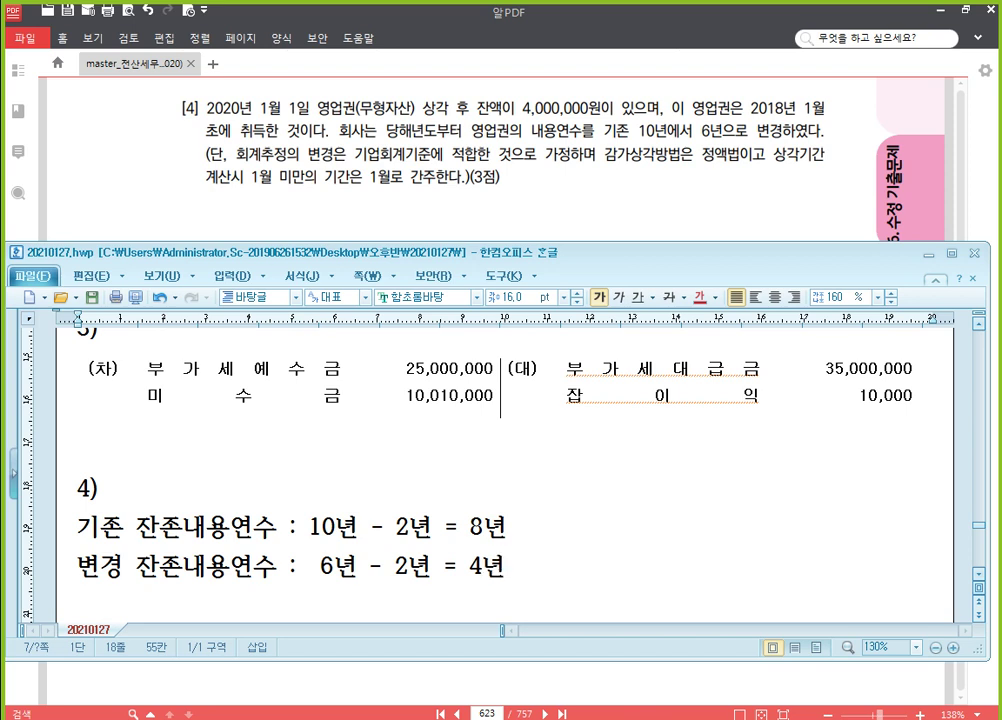
Write the amortization calculation "무형자산상각비 : 장부가액 / 잔존내용연수 = 4,000,000 / 4 = 1,000,000" on a new line under heading 4)
key("Return")
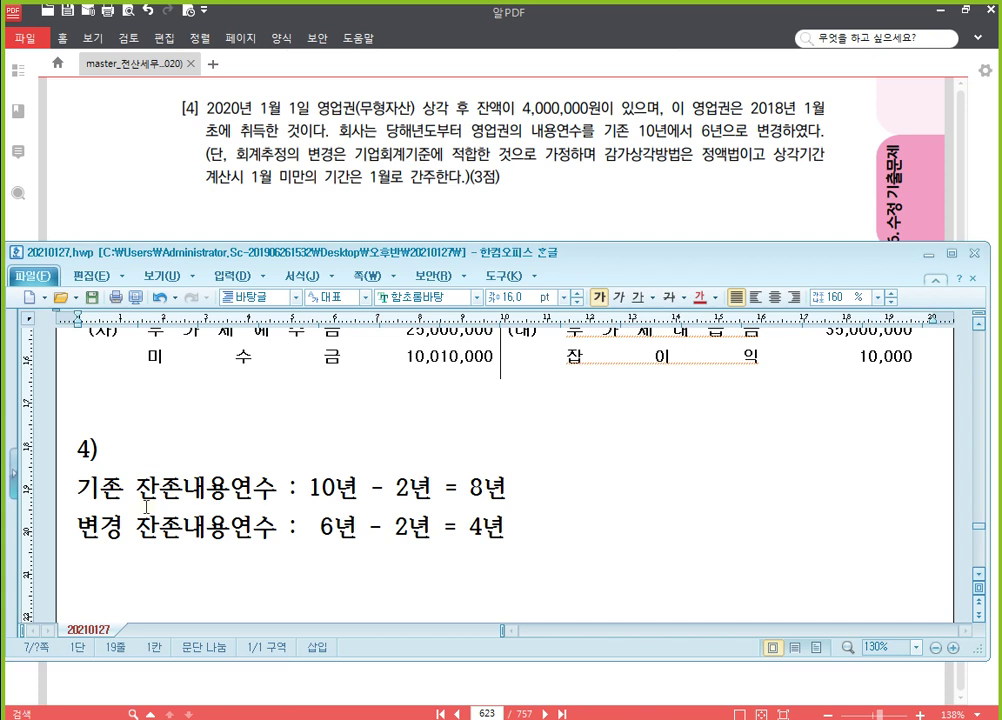
type("무형")
type("자산상각비")
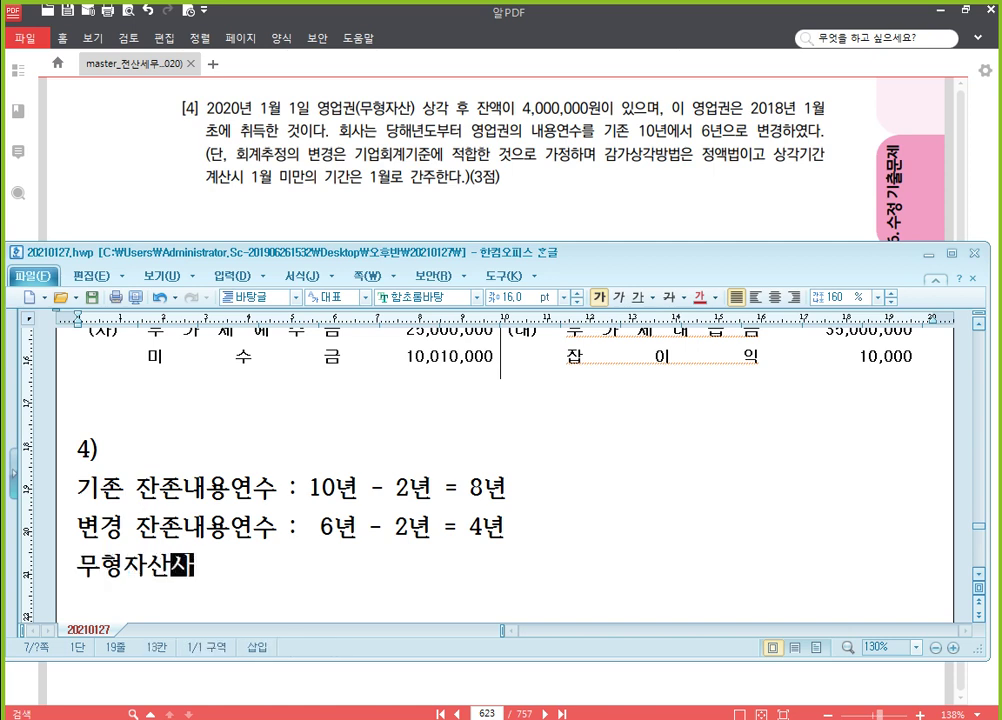
type(" :")
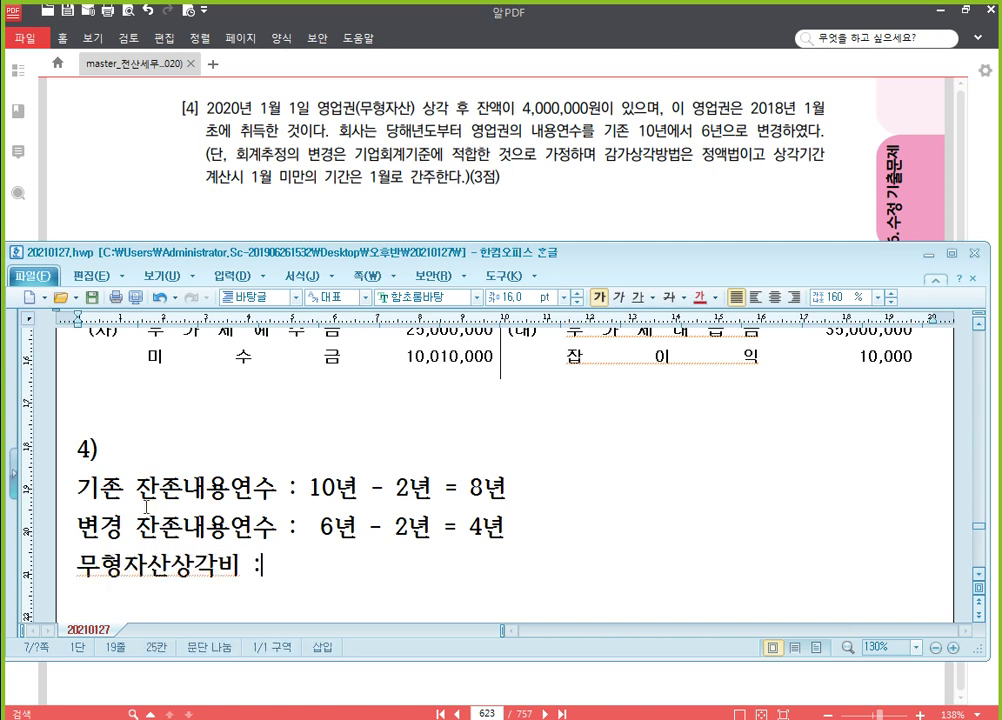
type(" 장부가액 / 잔조")
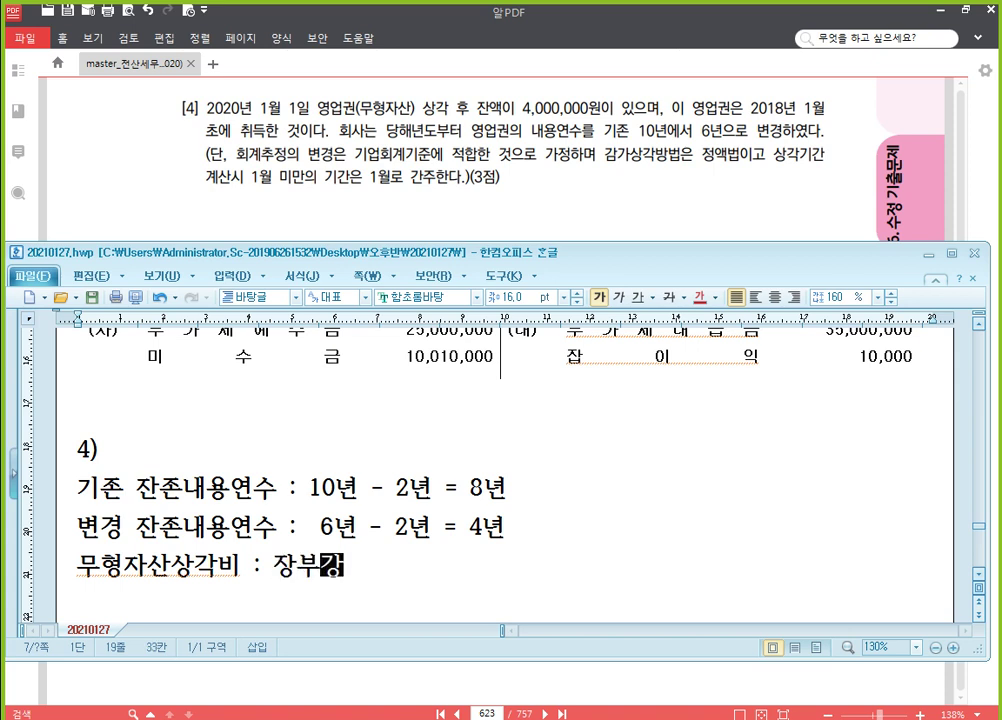
type("존내용연수")
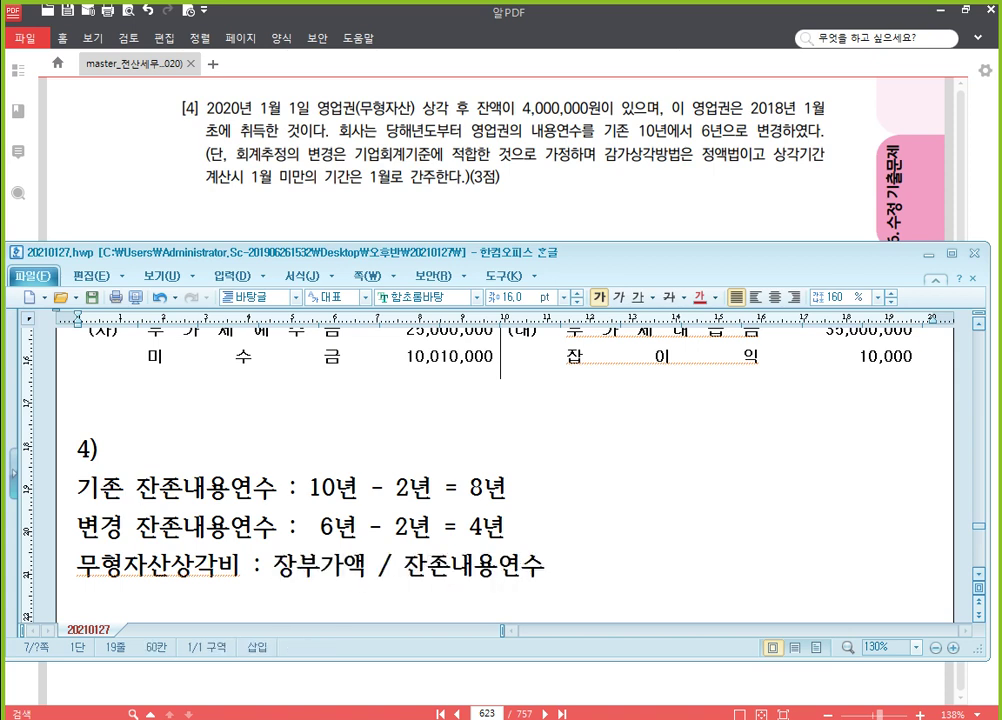
scroll(242, 530, "down", 1)
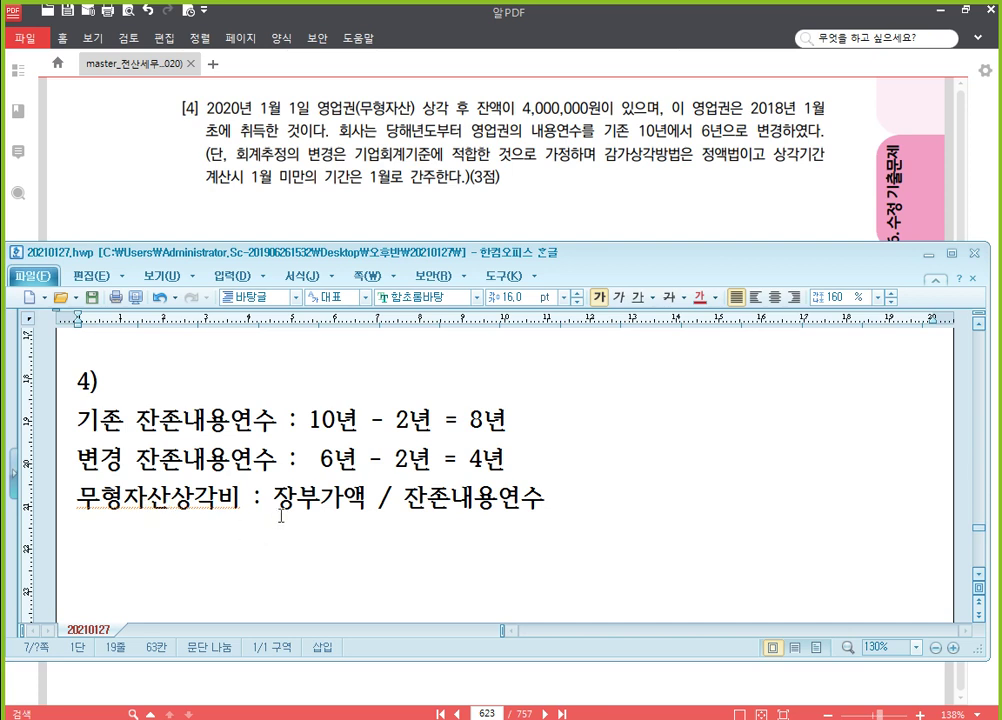
type("= 4,000,000")
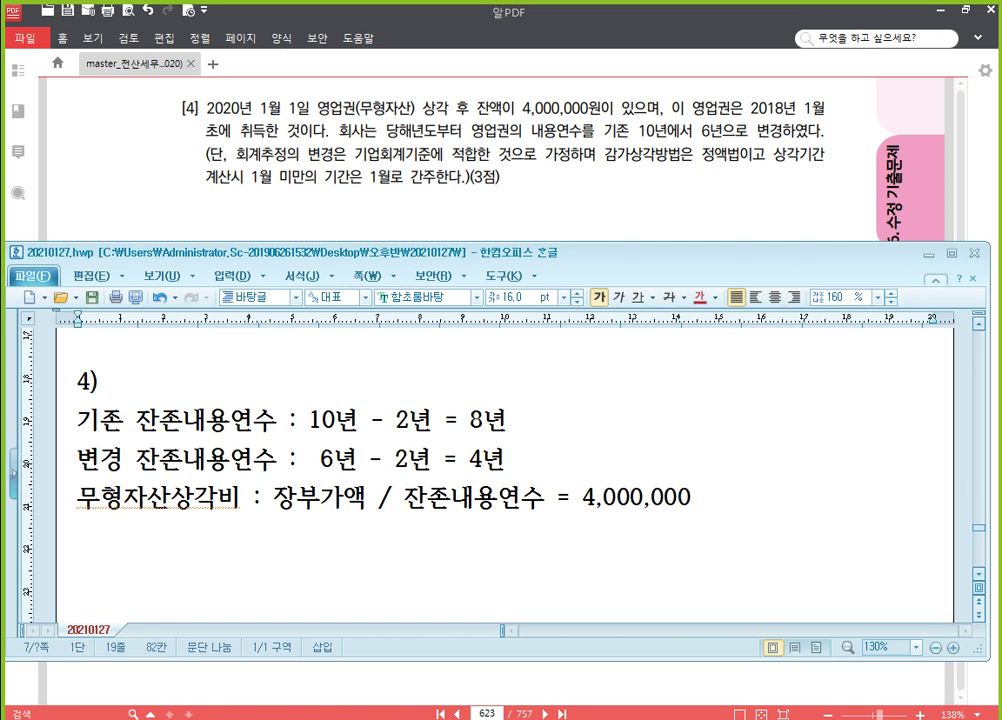
type(" / 4 = 1,000,000")
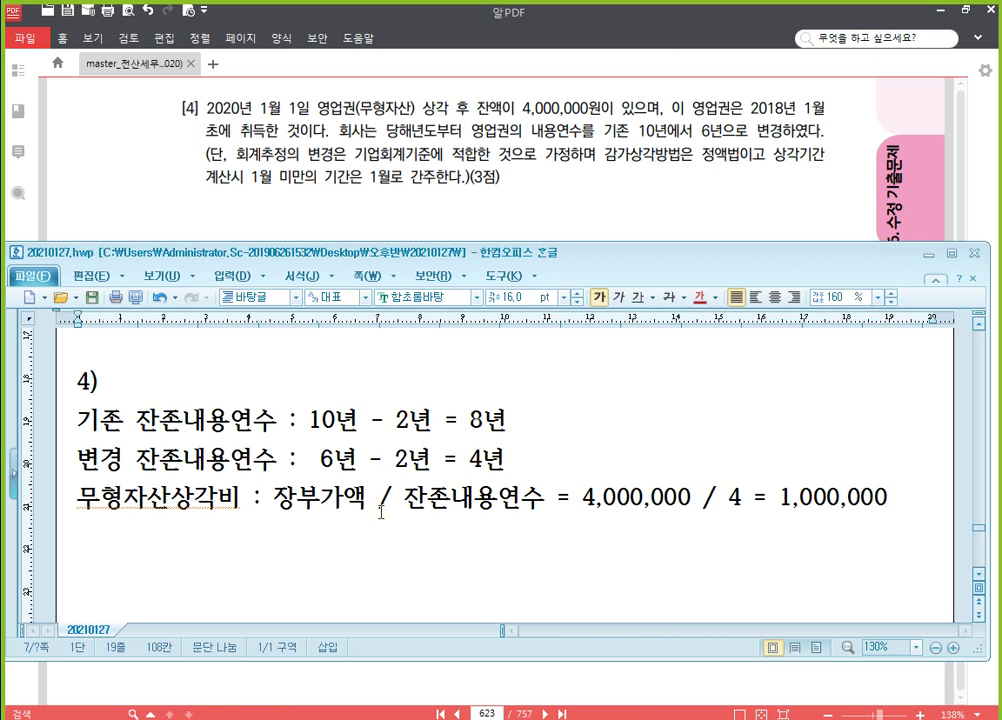
left_click(489, 462)
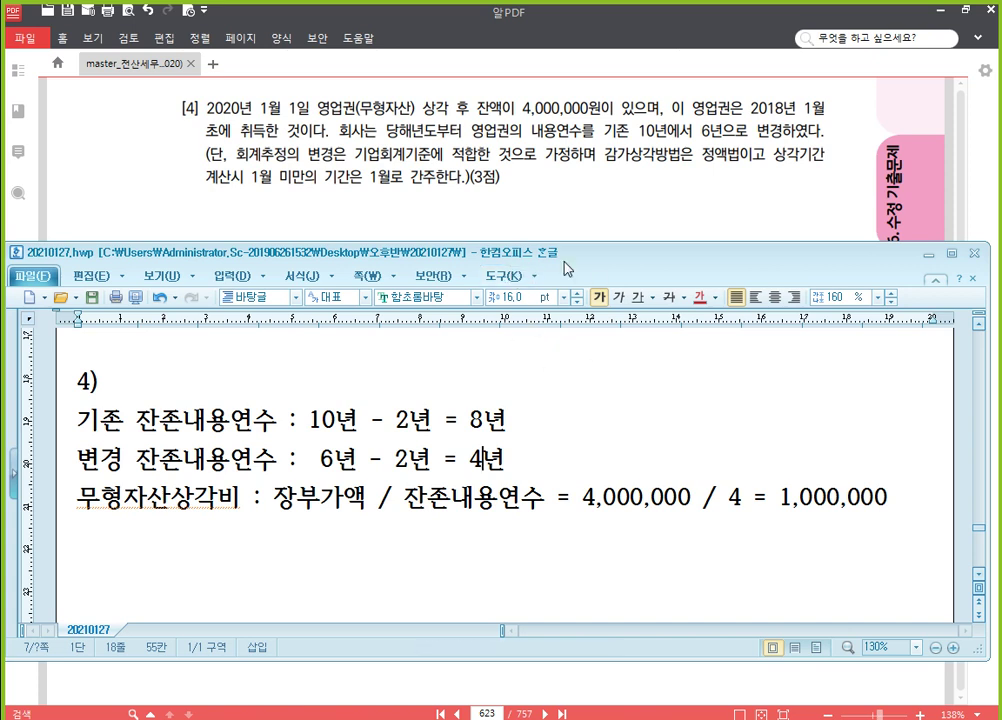
Review the closing questions in the exam PDF, and open 결산자료입력 in KcLep
left_click(689, 204)
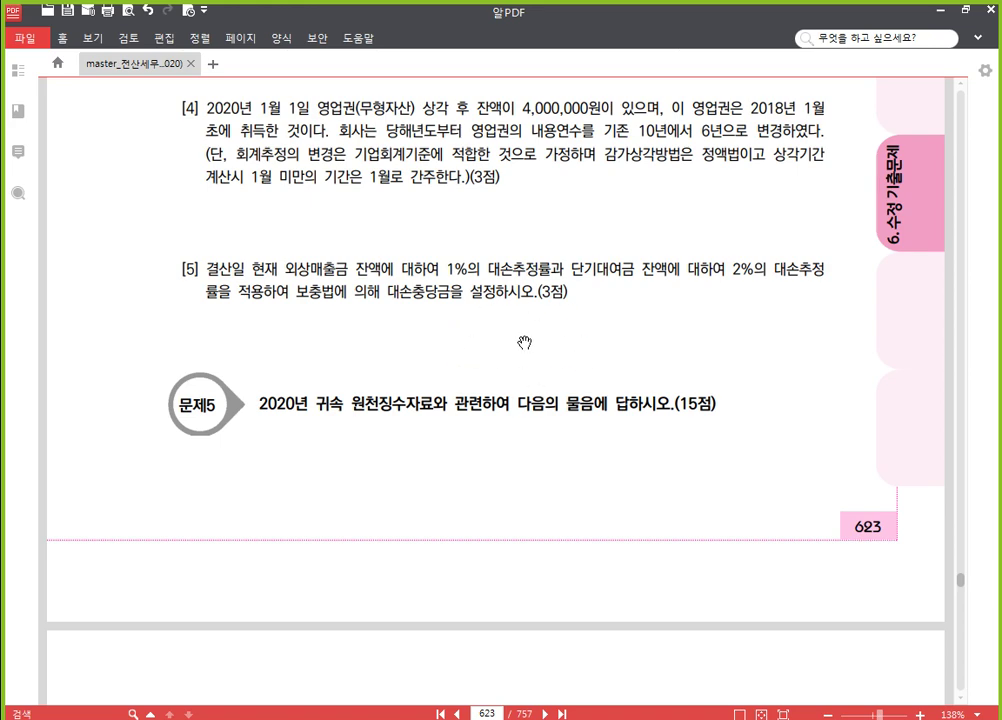
scroll(530, 370, "up", 5)
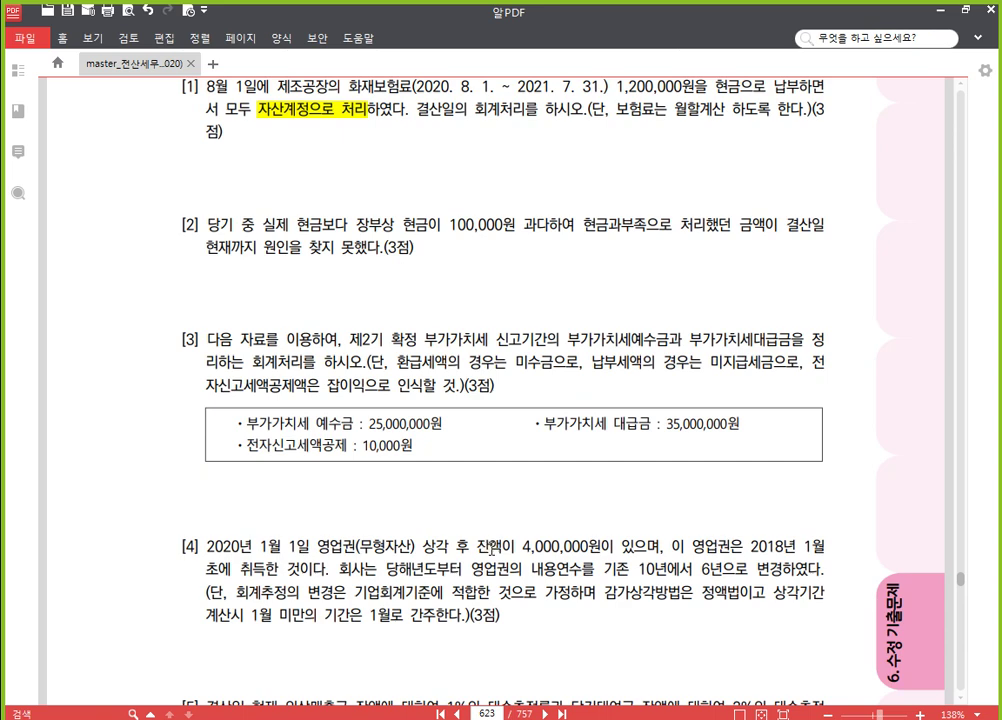
scroll(503, 590, "down", 1)
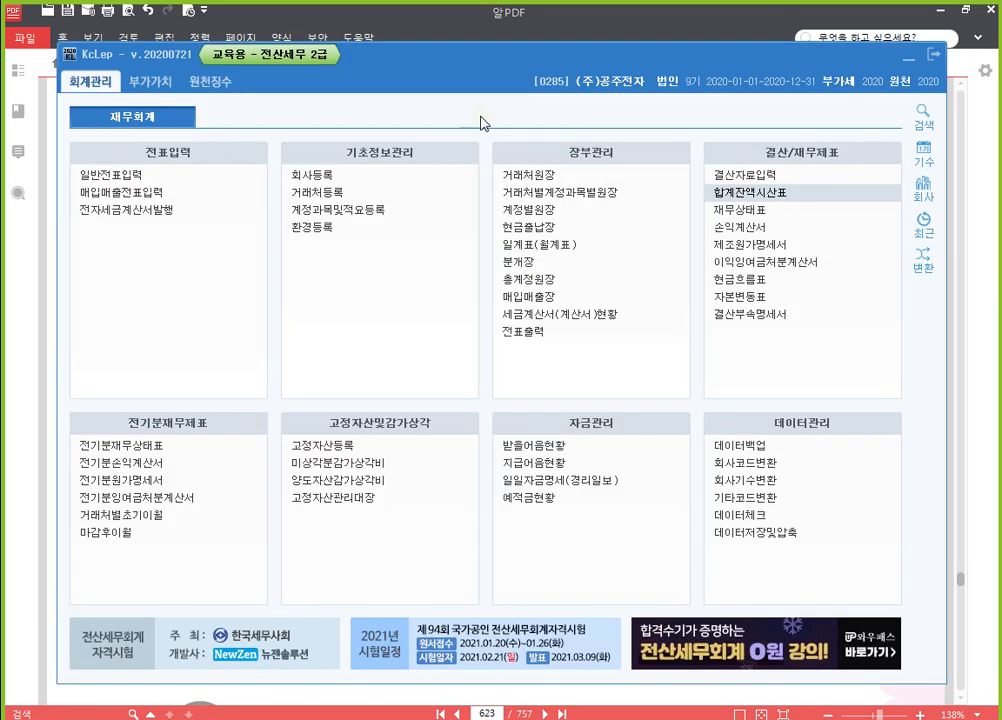
left_click(745, 174)
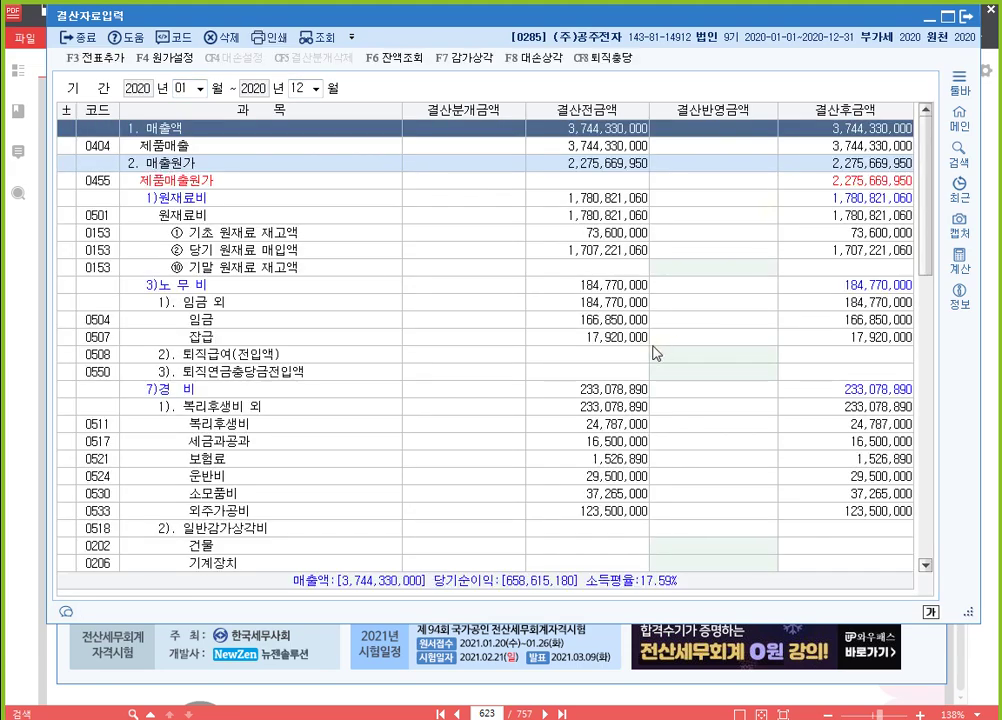
Enter 1,000,000 as the 결산반영금액 for 영업권 under 무형자산상각비 in the selling and administrative expenses
scroll(667, 325, "down", 3)
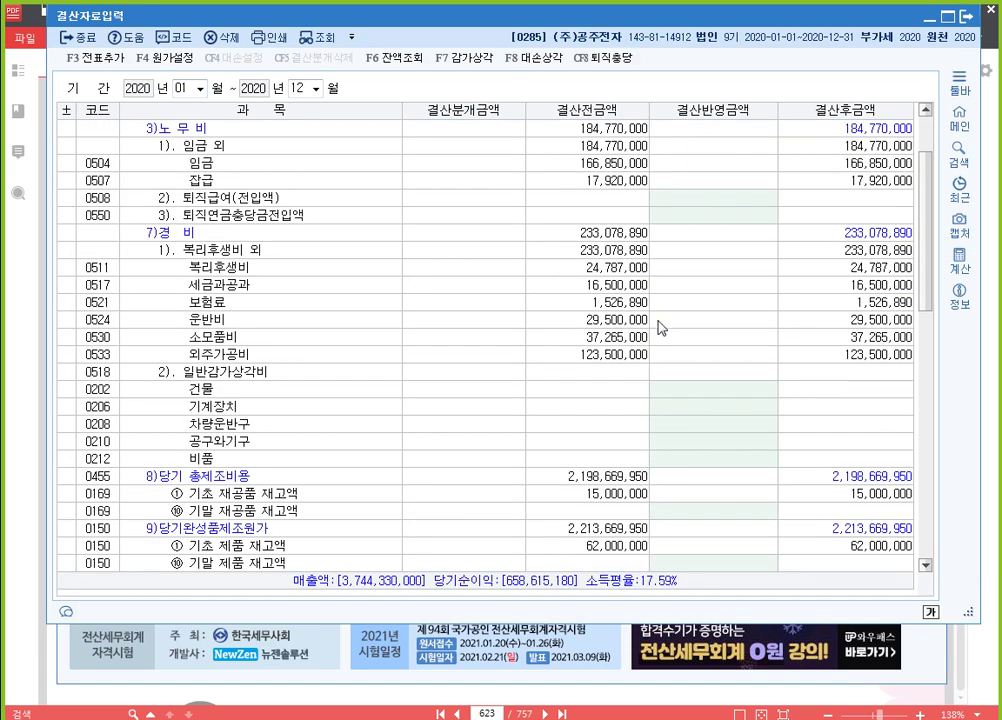
scroll(660, 328, "down", 12)
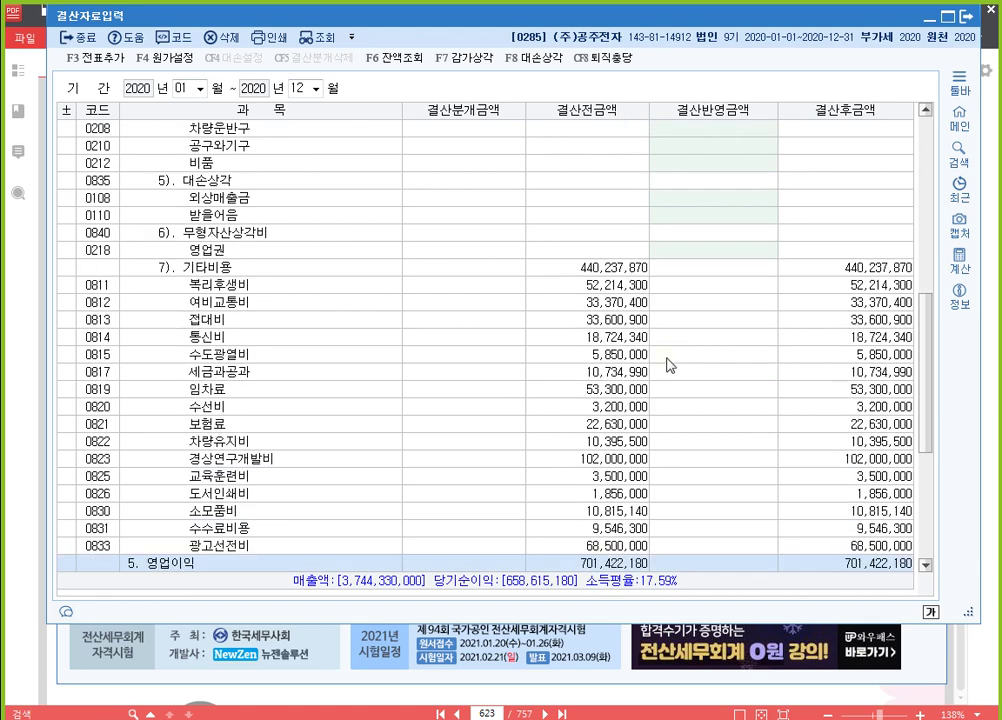
scroll(666, 372, "down", 3)
scroll(664, 378, "up", 3)
left_click(342, 240)
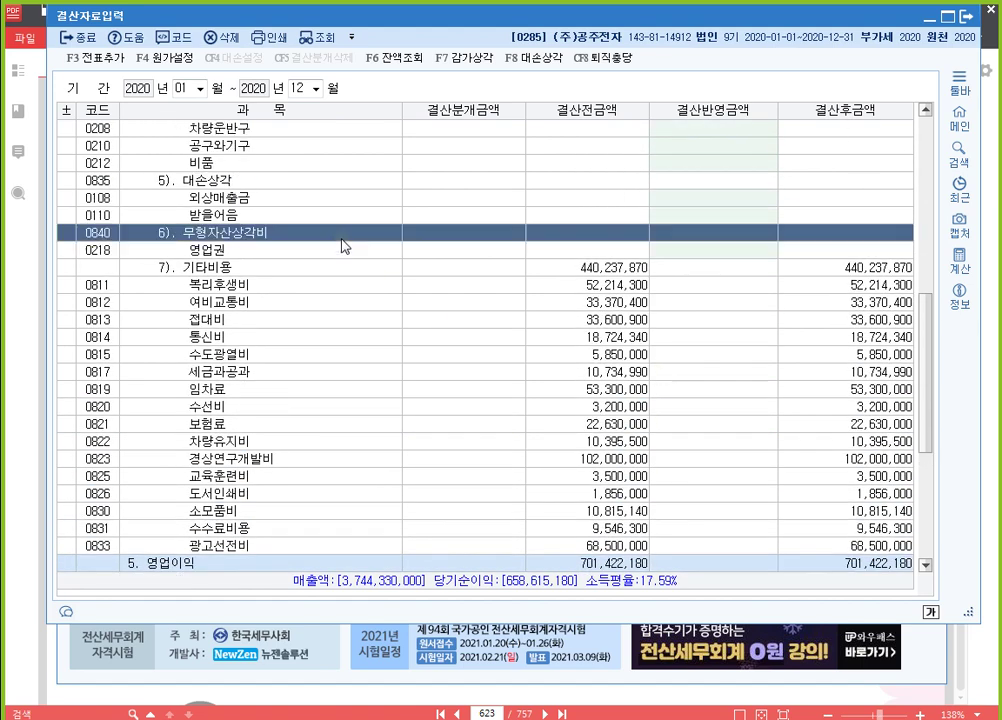
left_click(720, 250)
scroll(785, 271, "up", 2)
scroll(785, 271, "up", 1)
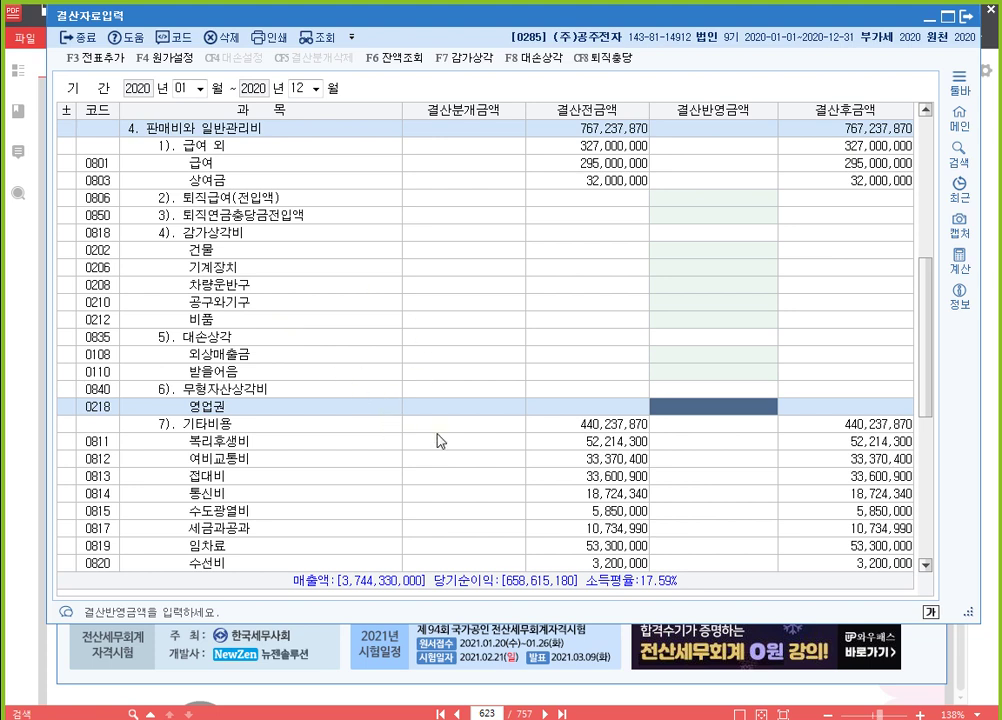
type("1000000")
key("Return")
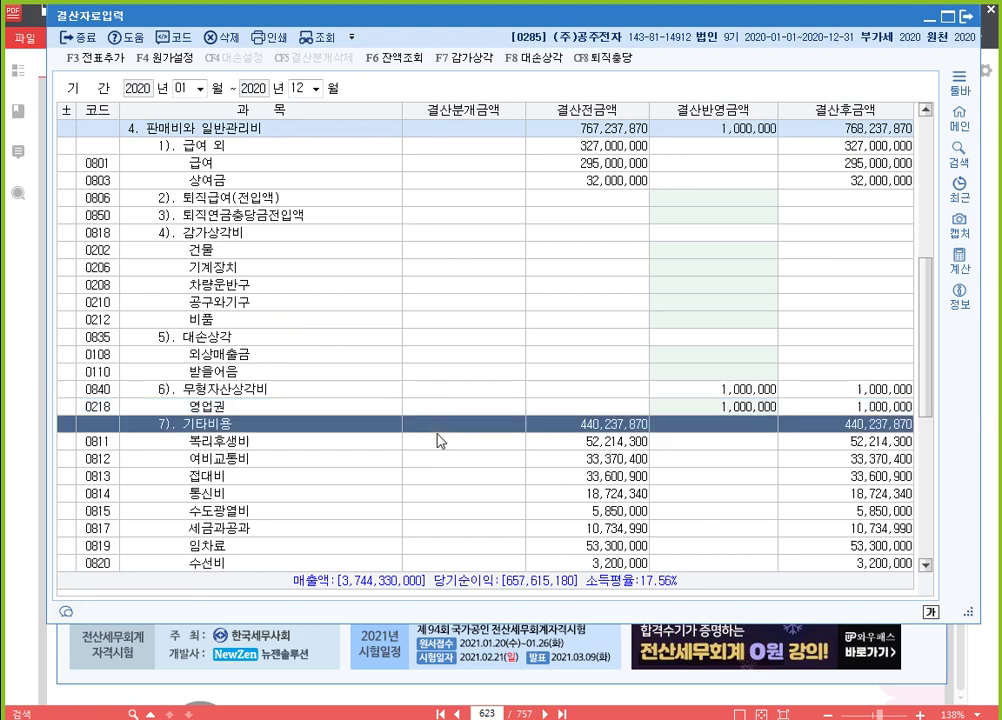
key("Up")
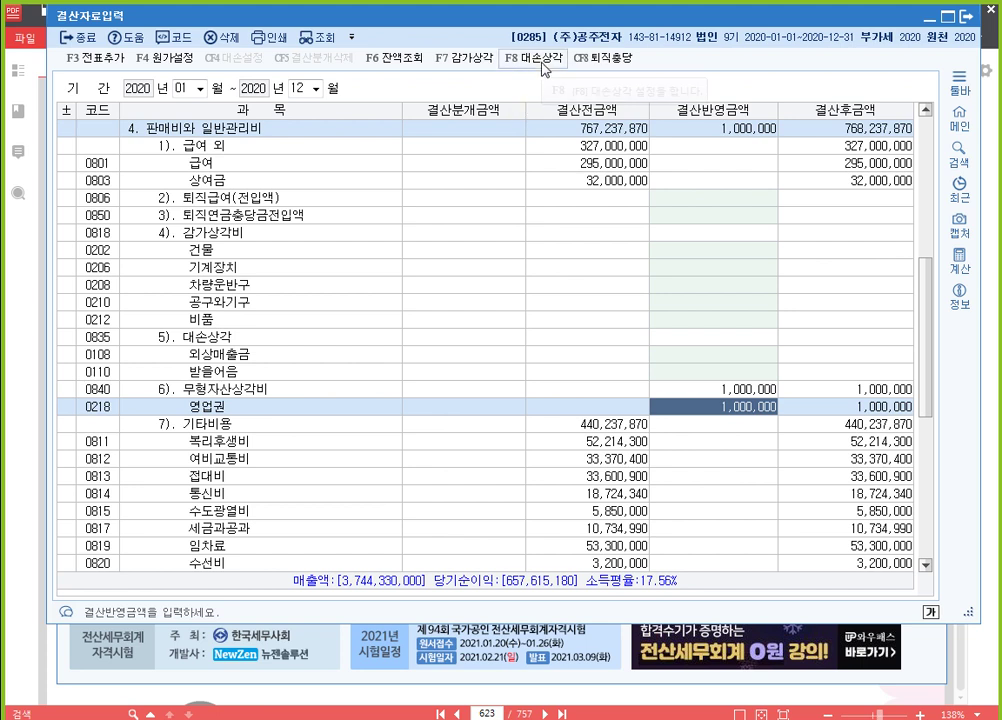
Open the 대손상각 settings for the closing data and switch to question [5] in the exam PDF
left_click(544, 68)
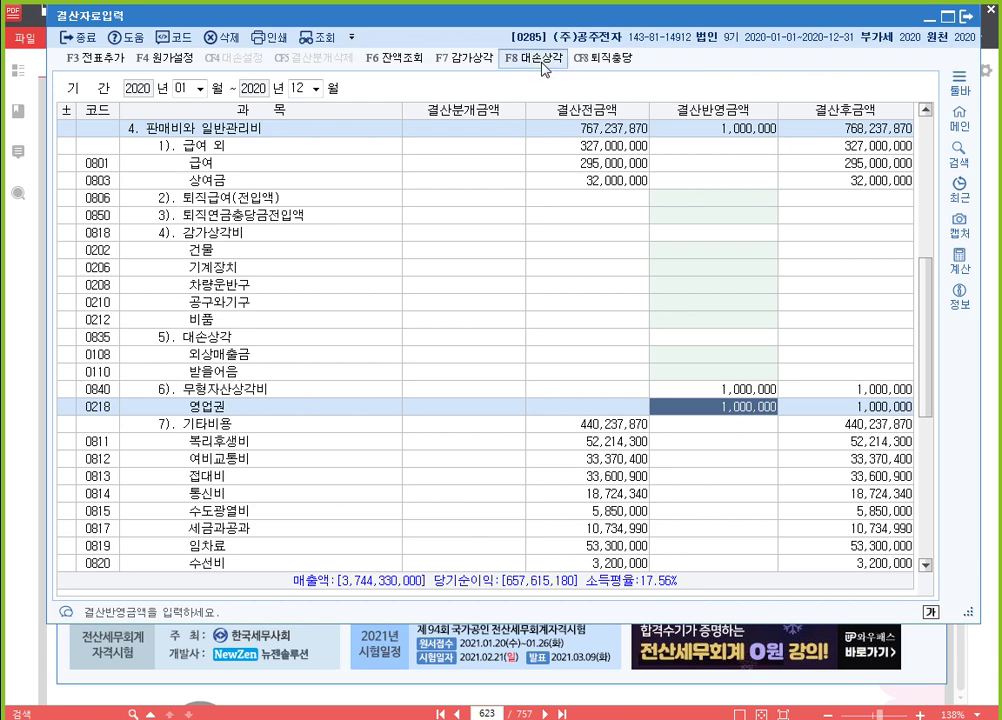
key("alt+Tab")
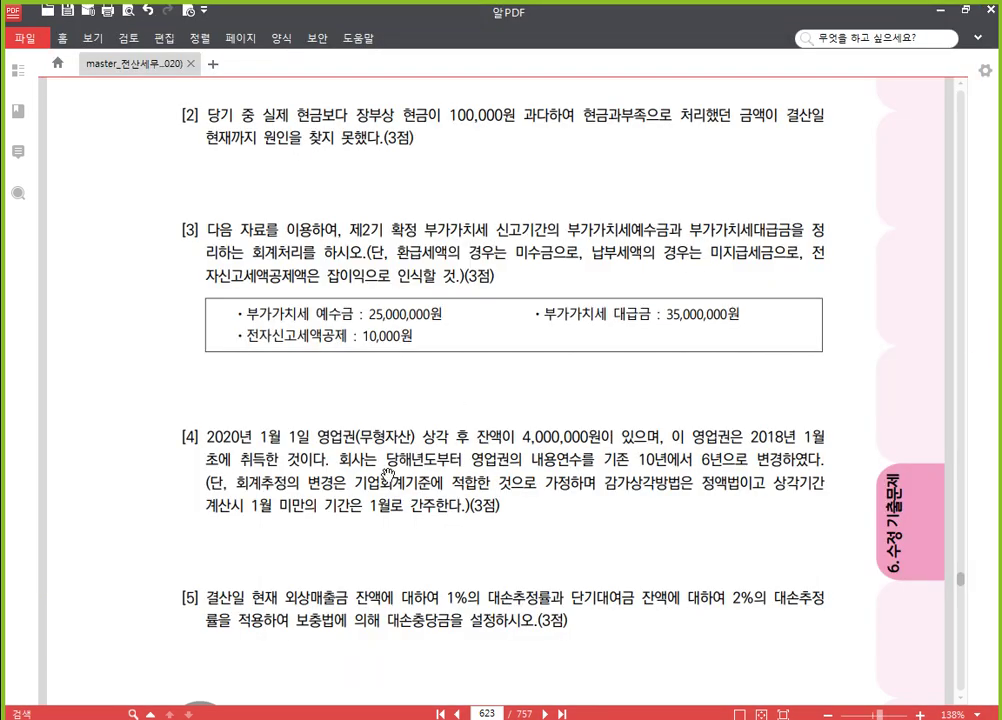
scroll(385, 500, "down", 2)
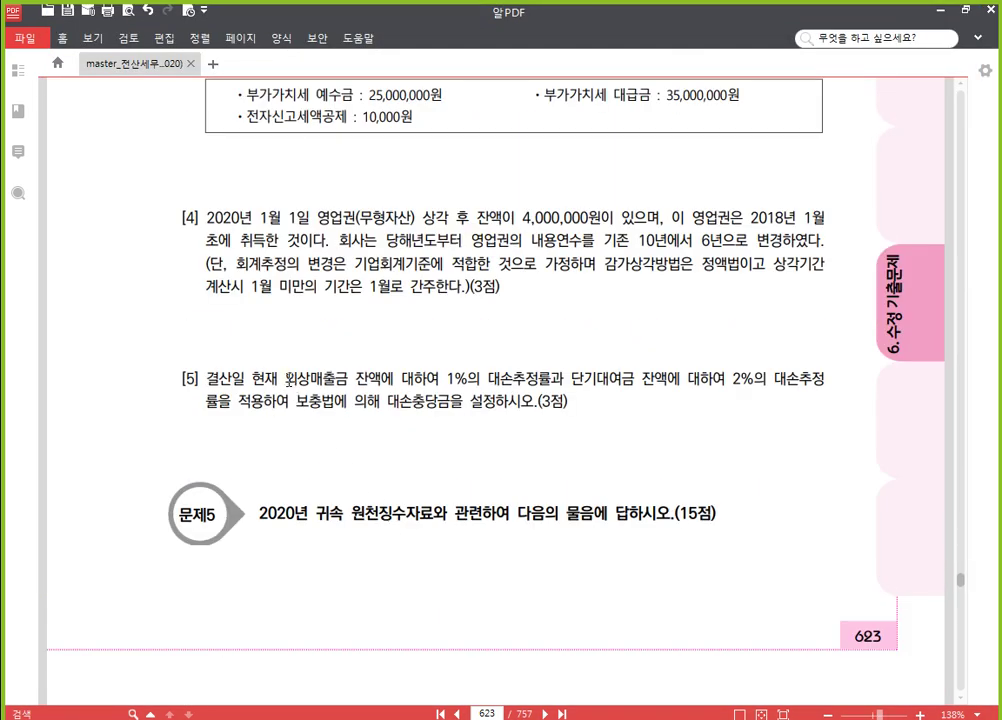
Highlight 외상매출금, 1%, 단기대여금 and 2% in question [5], and return to the 대손상각 settings in KcLep
left_click_drag(286, 379, 343, 387)
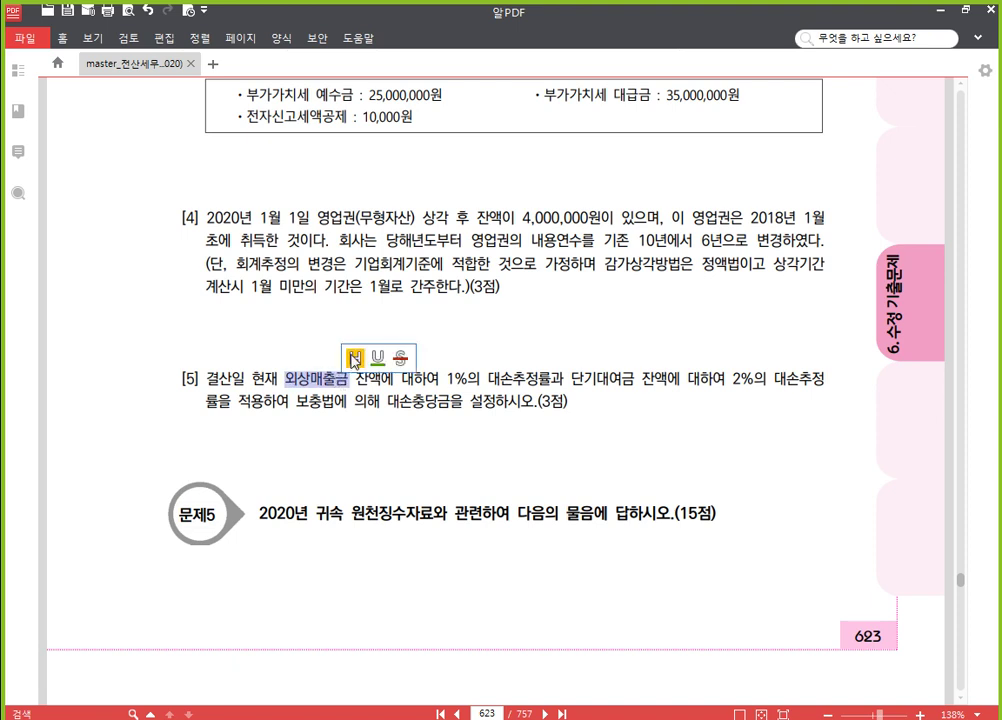
left_click(355, 357)
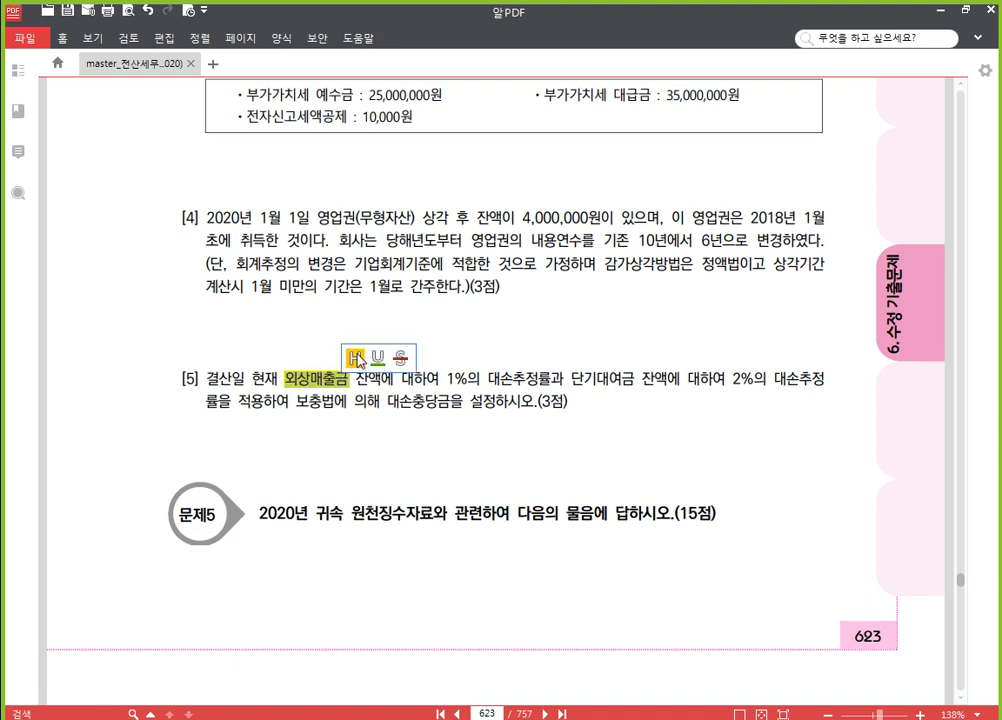
left_click_drag(447, 379, 469, 381)
left_click(475, 357)
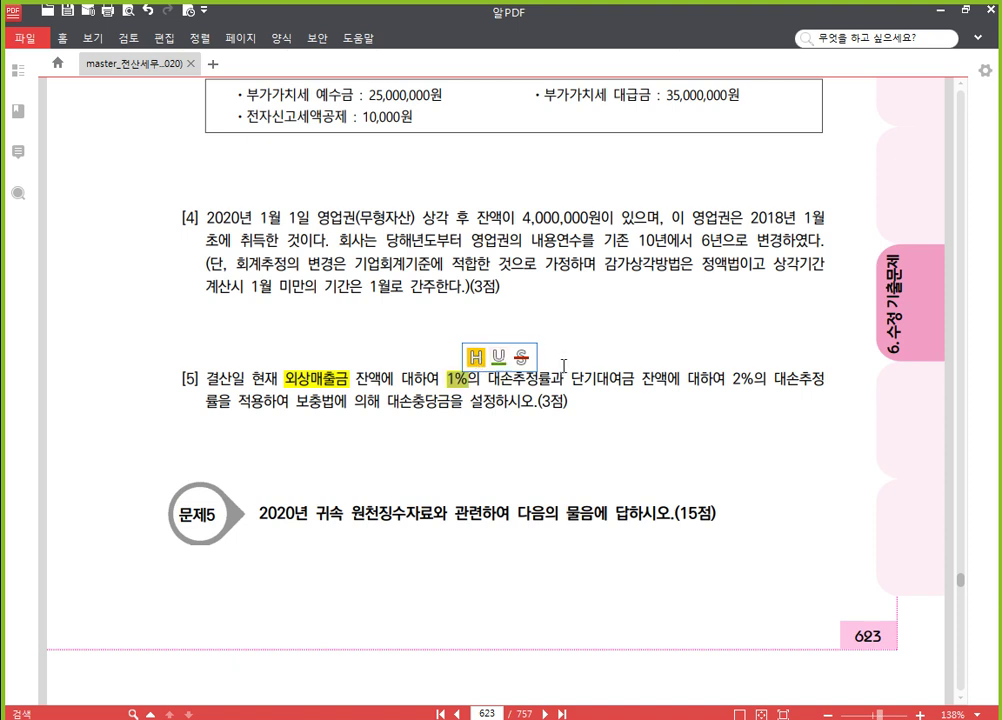
left_click_drag(571, 380, 636, 381)
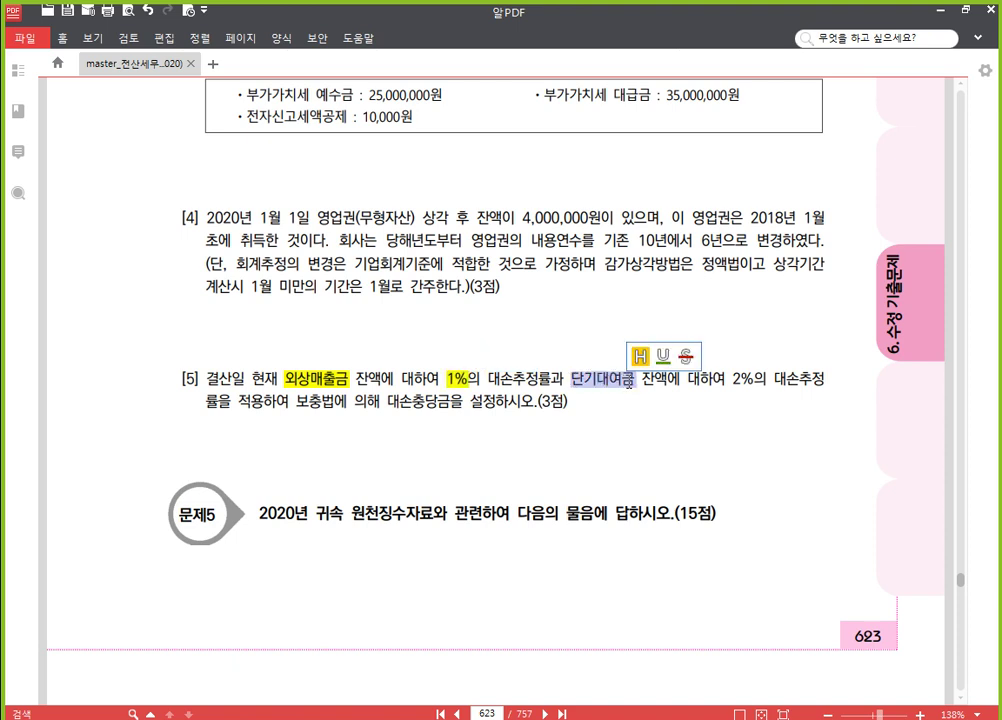
left_click(643, 357)
left_click_drag(734, 380, 755, 381)
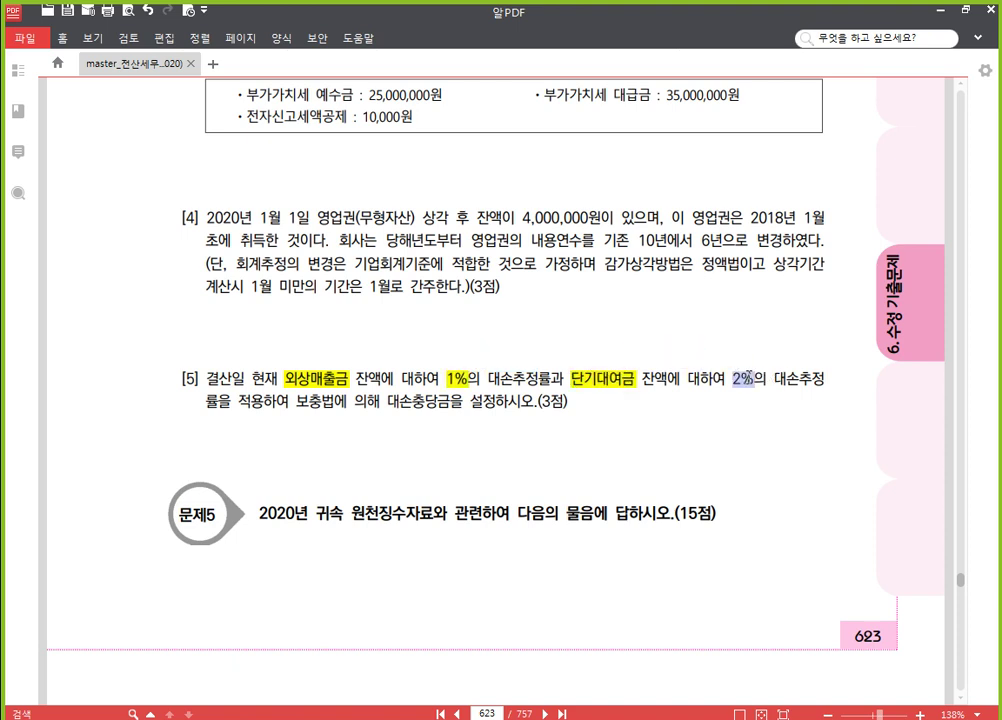
left_click(761, 356)
left_click(703, 395)
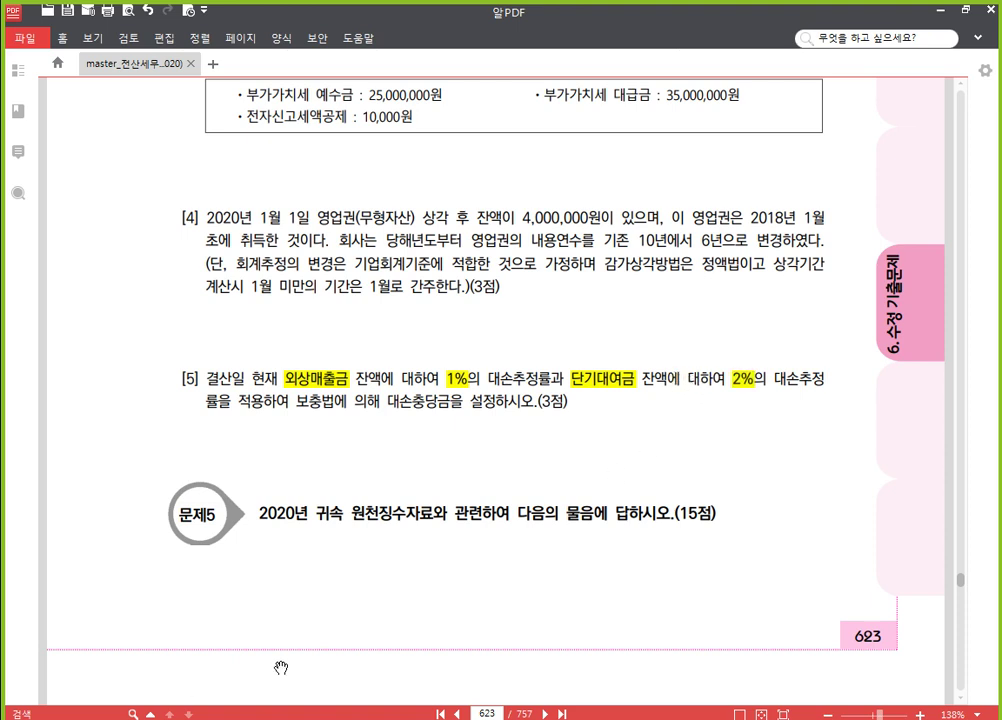
key("alt+Tab")
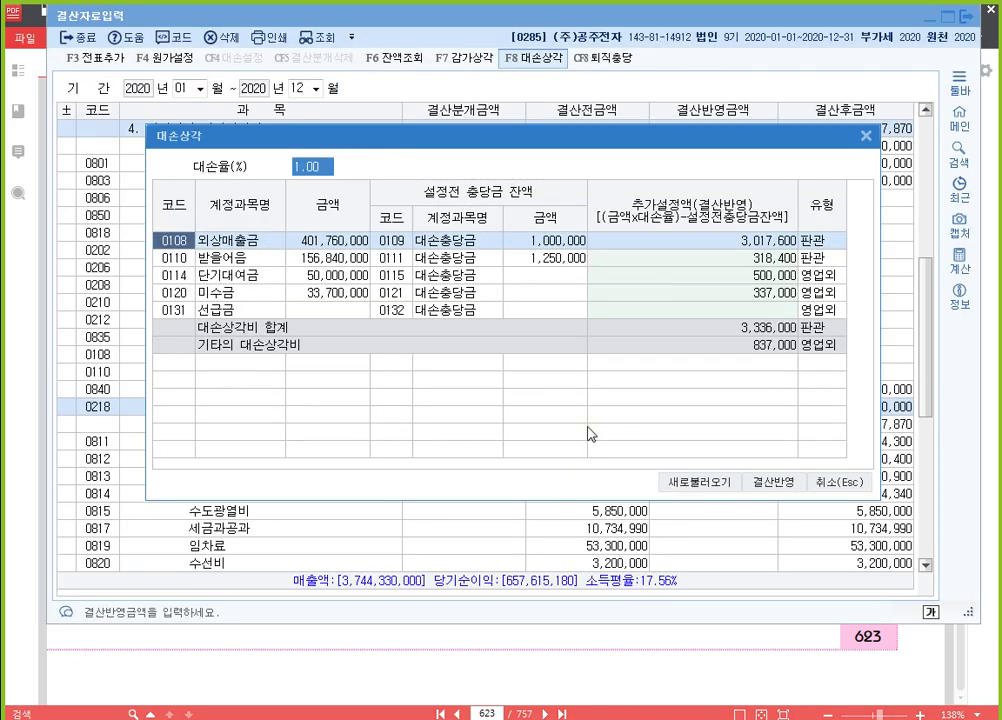
Close the 대손상각 settings without applying them and examine the 결산반영금액 cells for 외상매출금, 받을어음 and 단기대여금
left_click(838, 482)
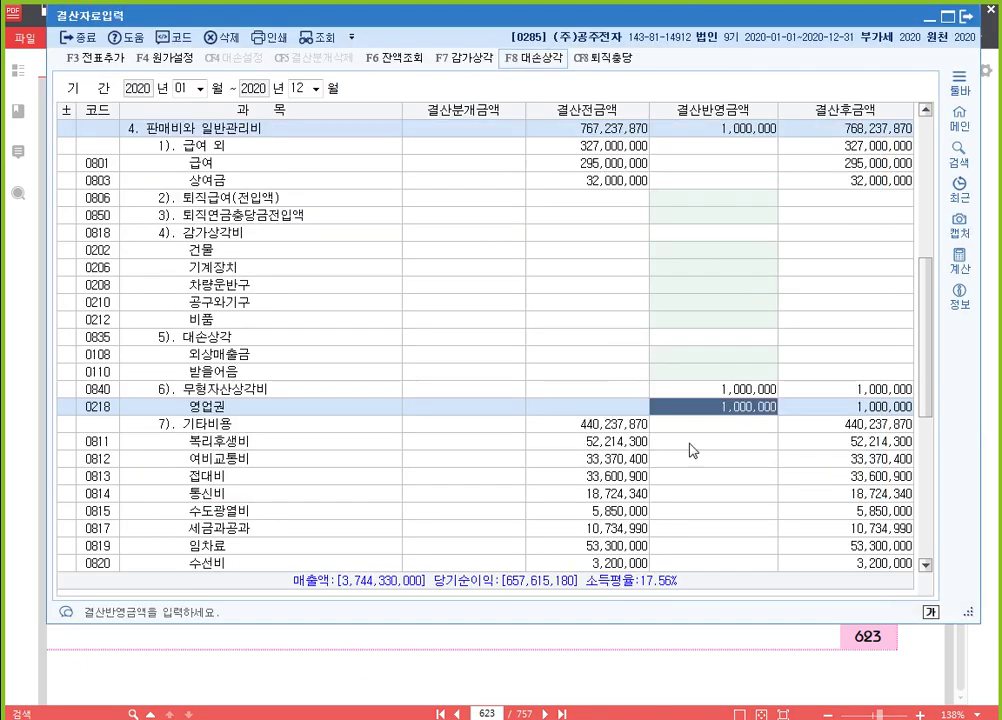
left_click(708, 356)
left_click(726, 372)
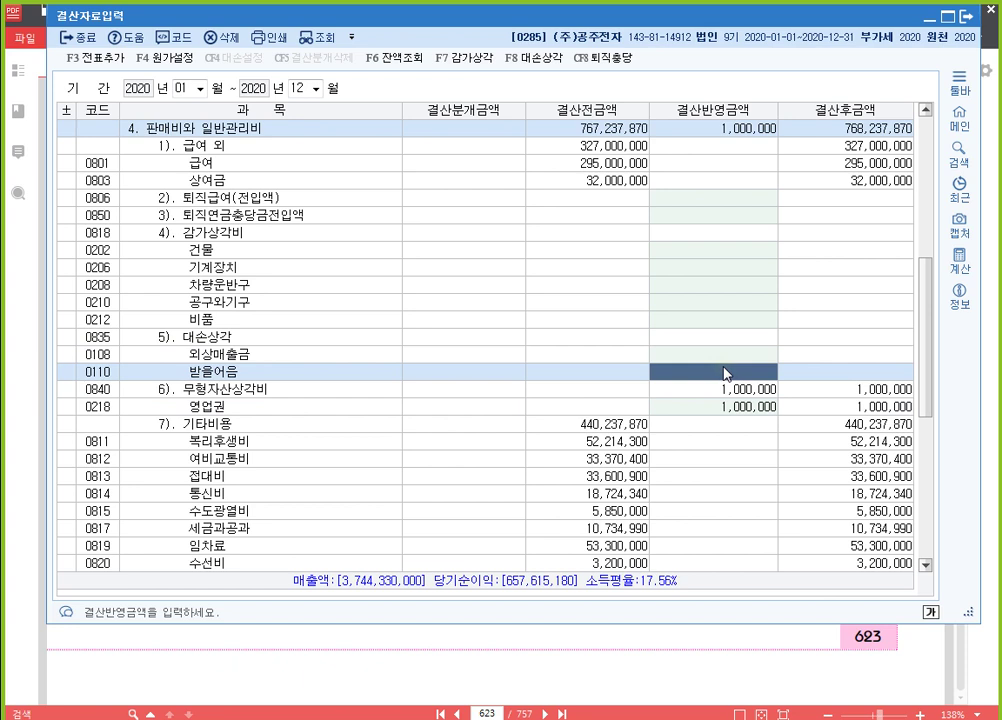
key("Up")
key("Down")
key("Up")
key("Up")
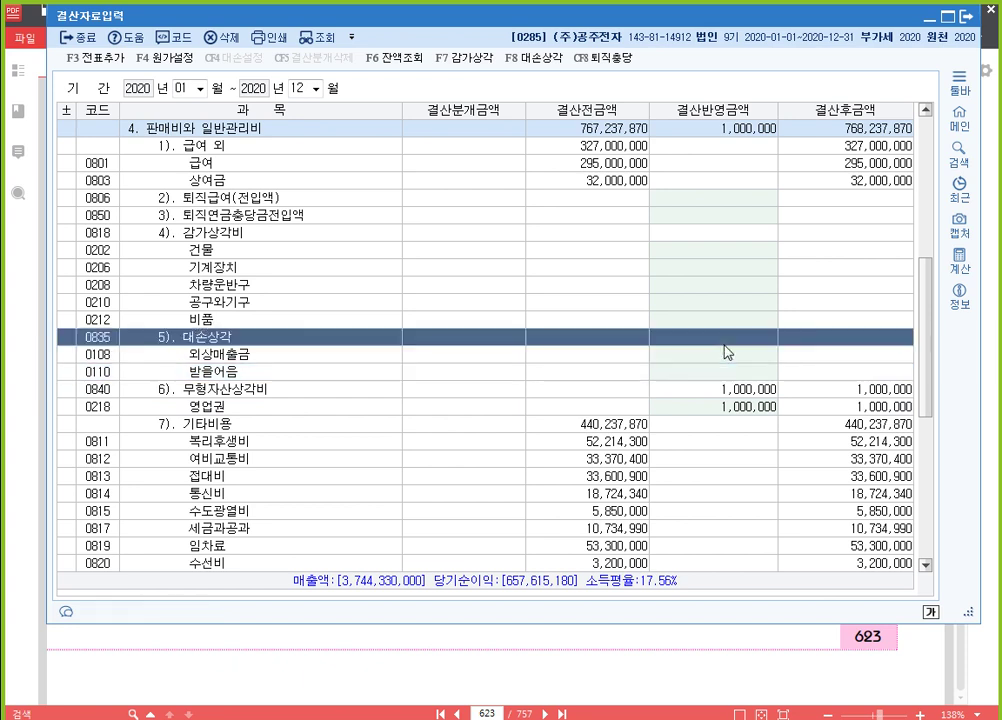
left_click(721, 370)
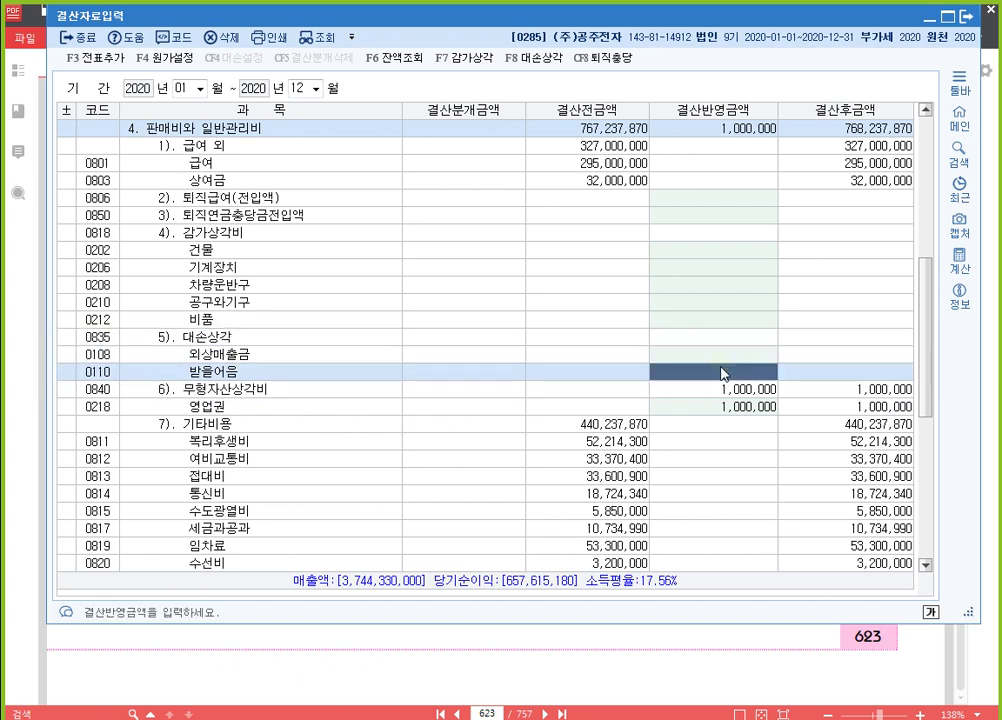
left_click(720, 354)
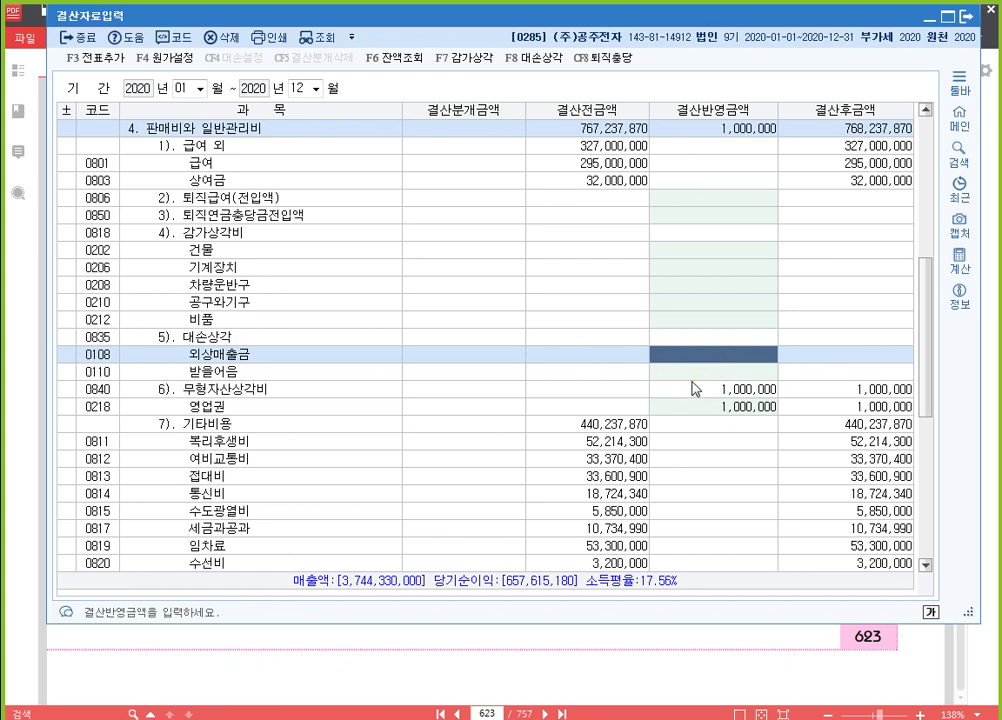
left_click(703, 358)
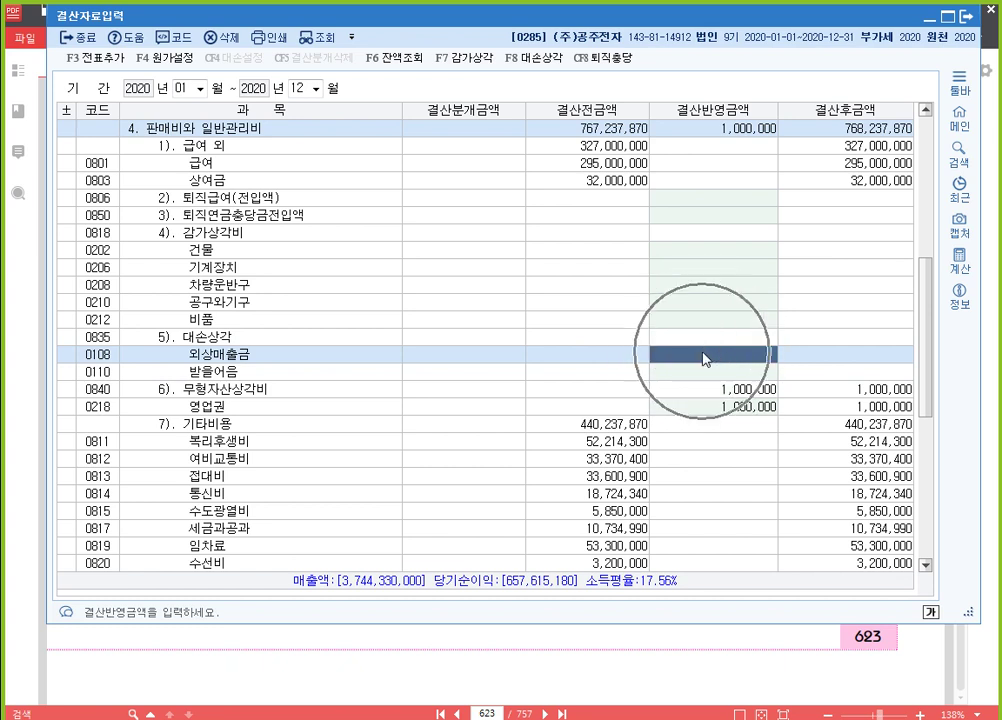
left_click(703, 358)
scroll(703, 358, "down", 6)
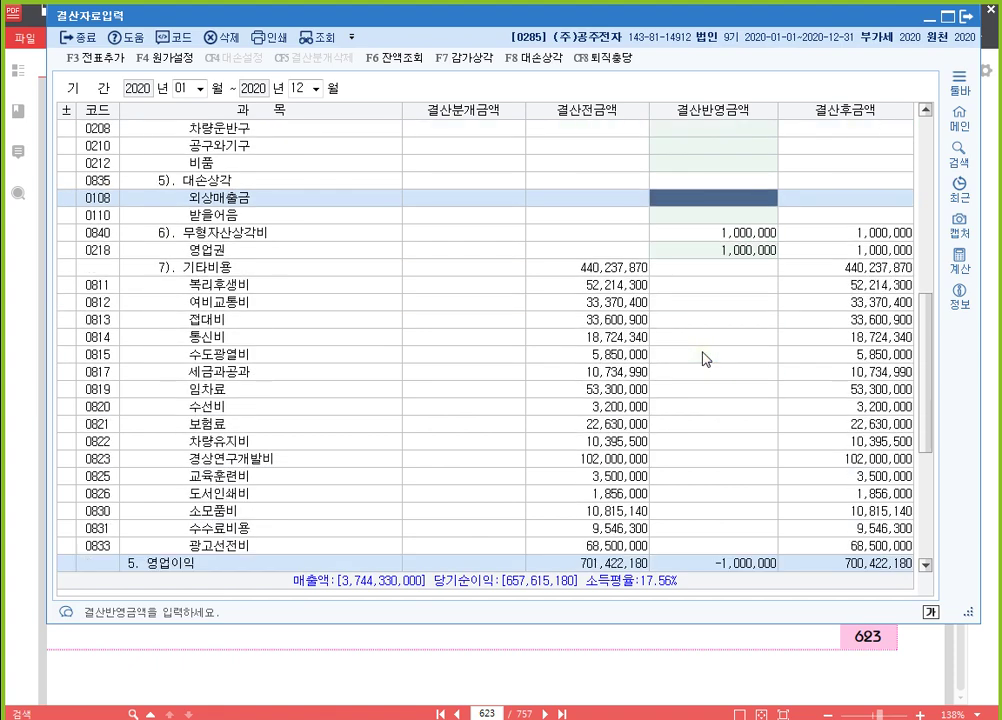
scroll(703, 358, "down", 4)
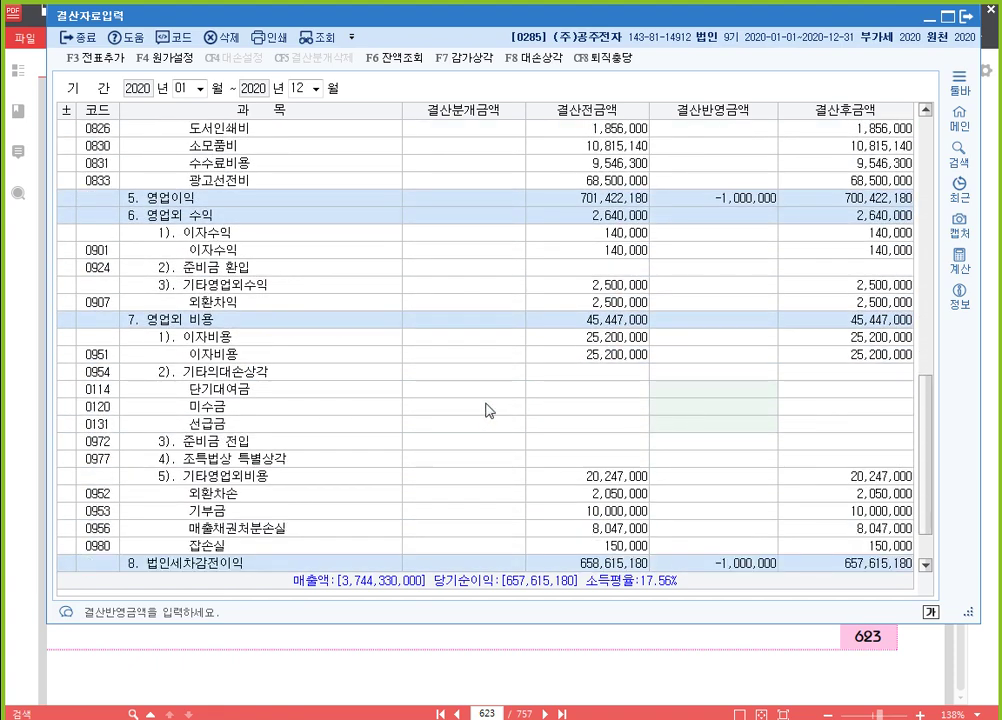
left_click(698, 389)
scroll(684, 418, "up", 1)
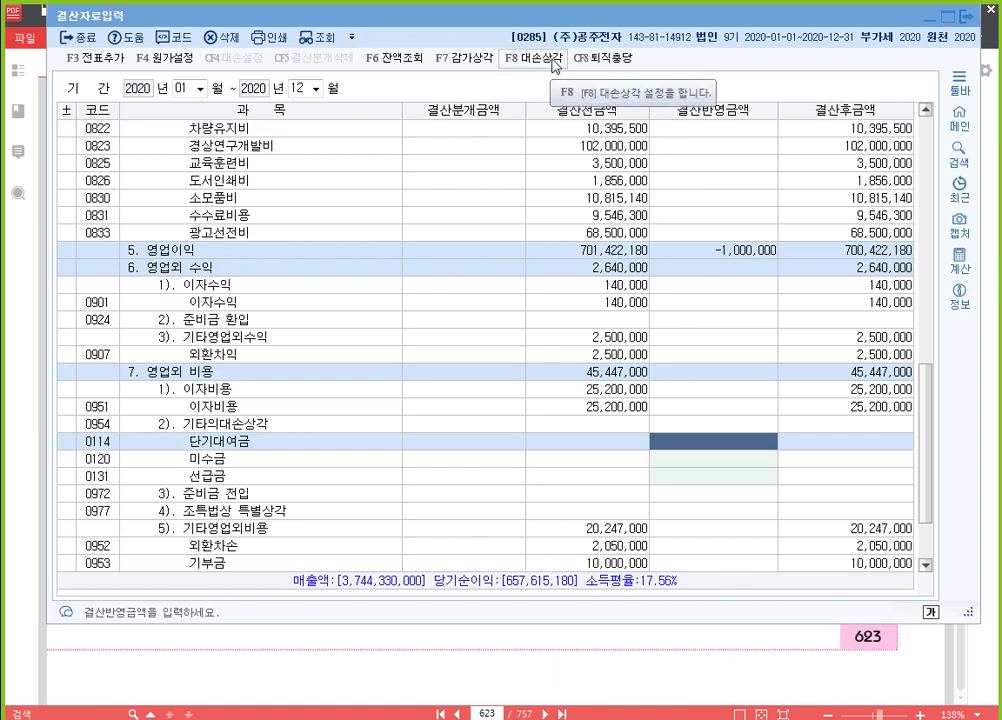
Reopen the 대손상각 settings and set the 대손율 to 2%
left_click(553, 62)
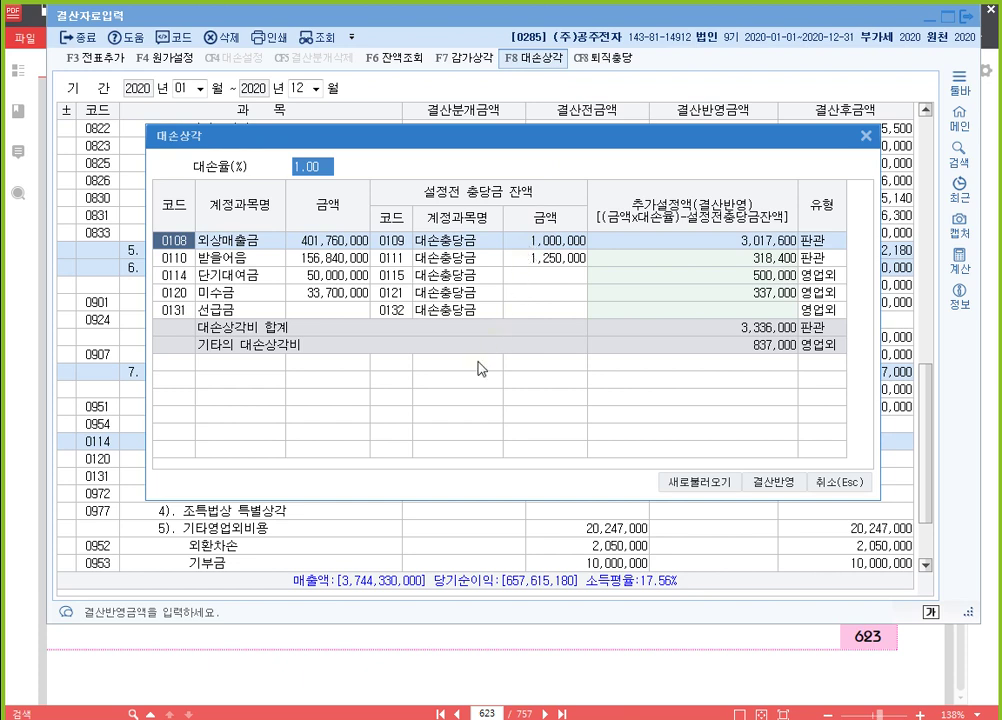
left_click(673, 243)
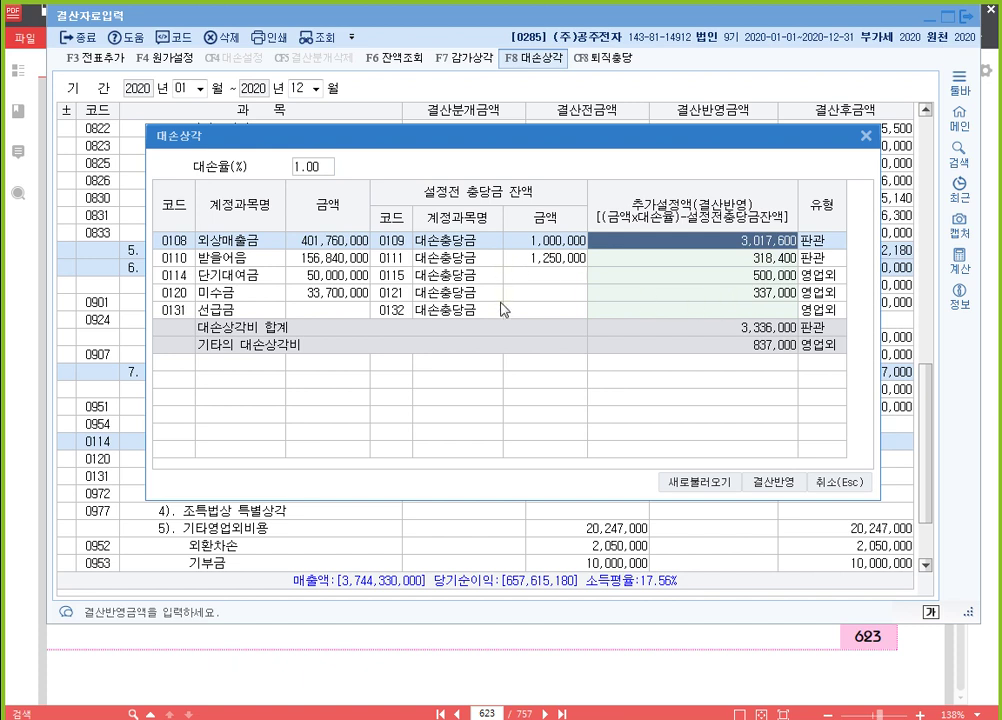
left_click(655, 276)
left_click(312, 166)
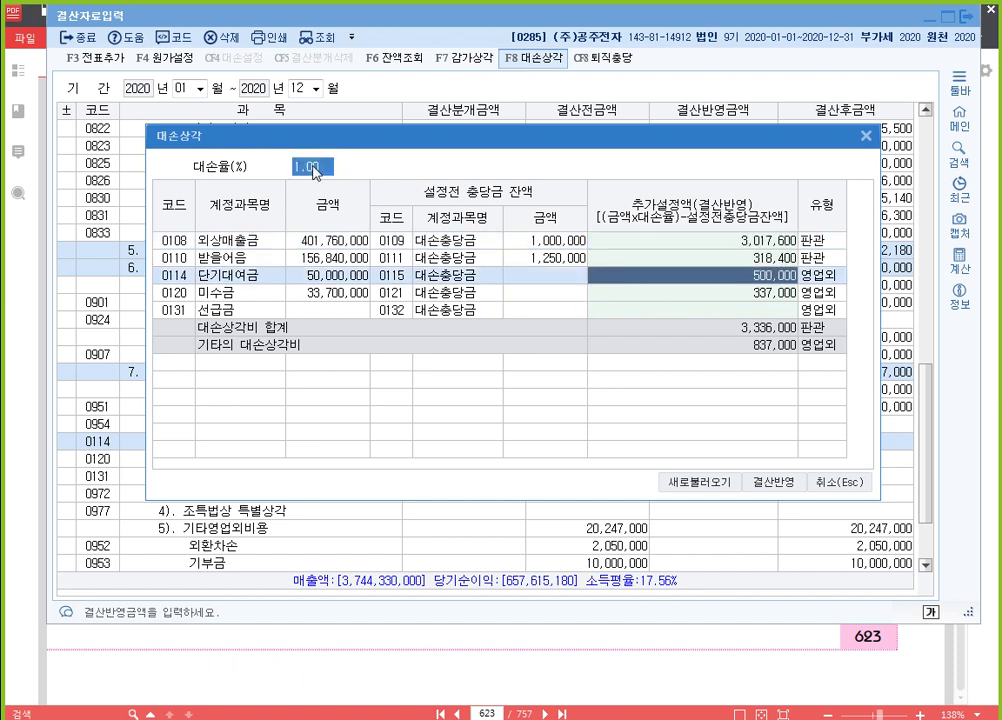
type("2")
key("Return")
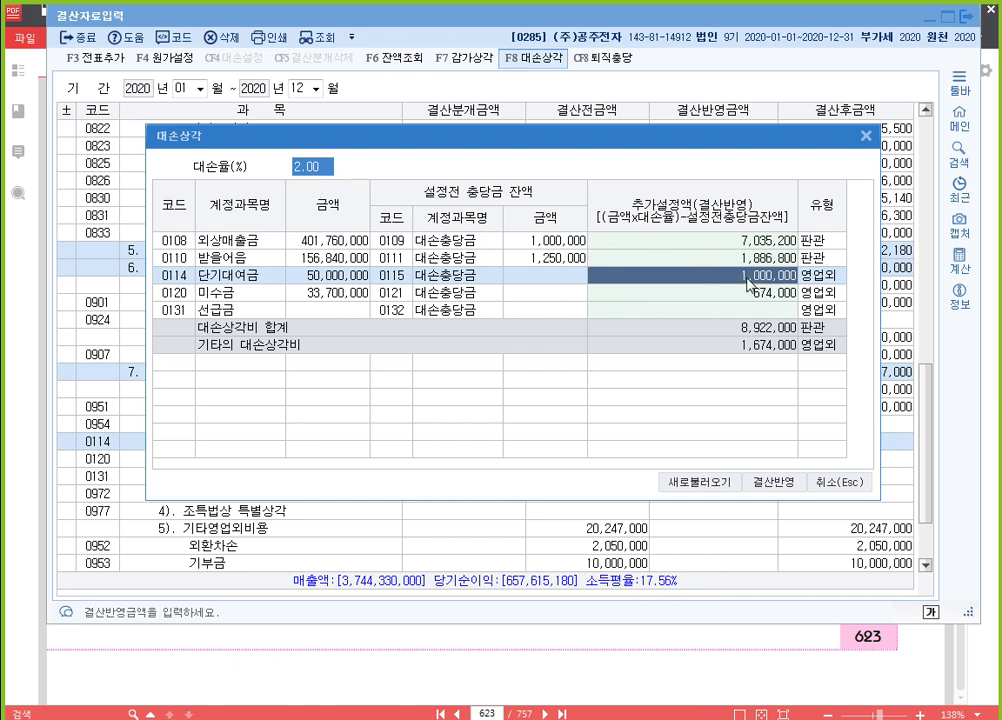
Set the 추가설정액 for 외상매출금 to 3,017,600 in the 대손상각 settings
left_click(736, 244)
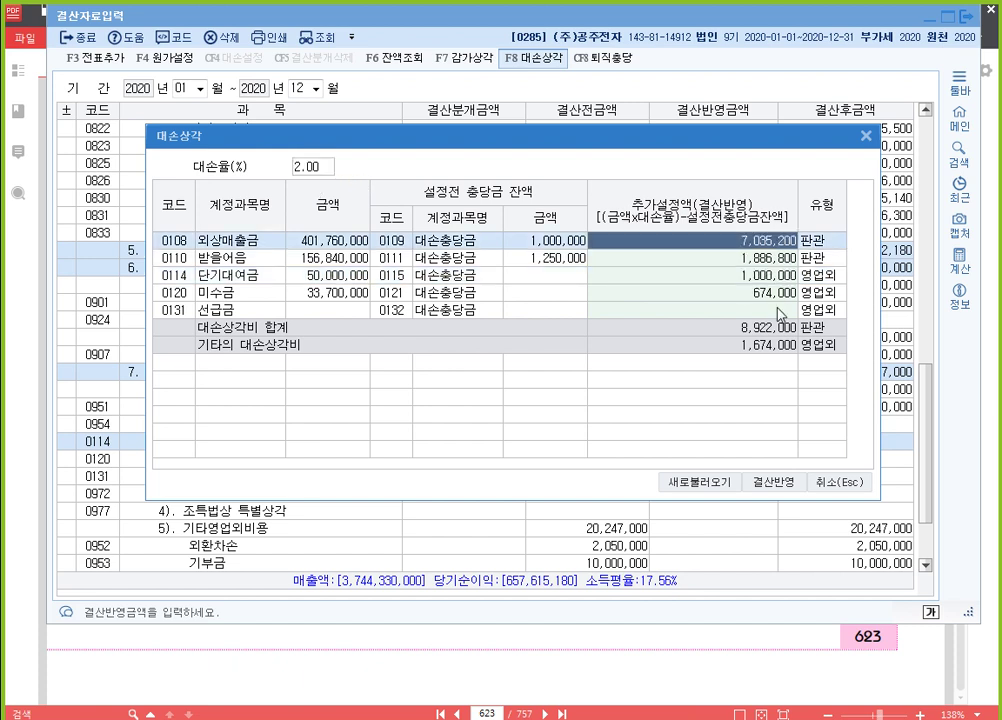
type("3017600")
key("Return")
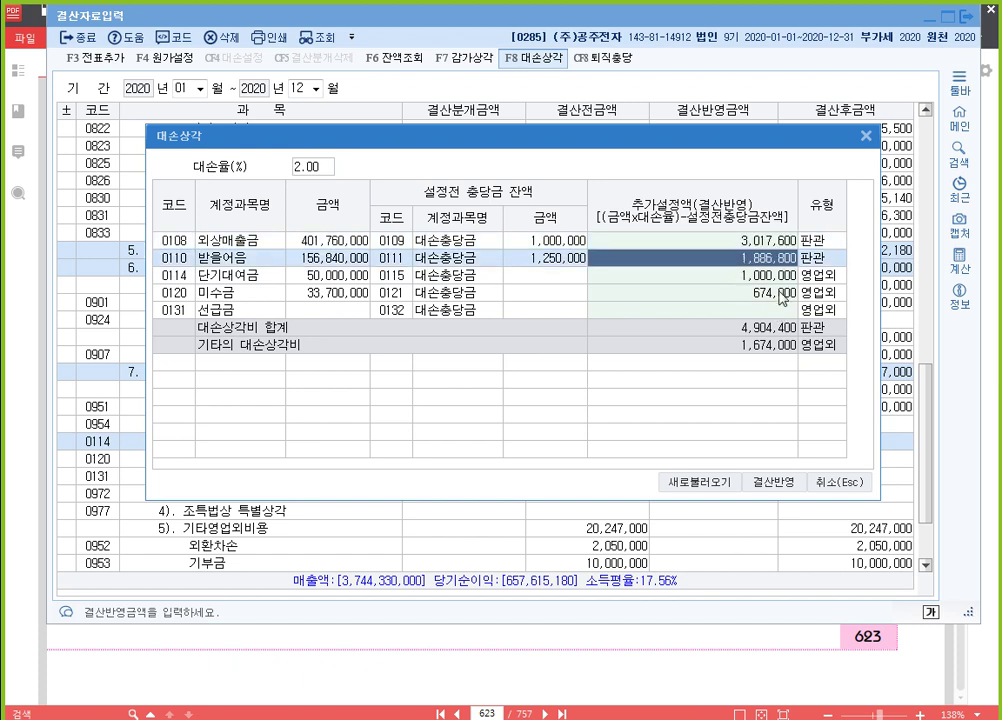
Set the 추가설정액 for 받을어음 and 미수금 to 0, and apply the bad-debt amounts to the closing data
type("0")
key("Return")
key("Return")
type("0")
key("Return")
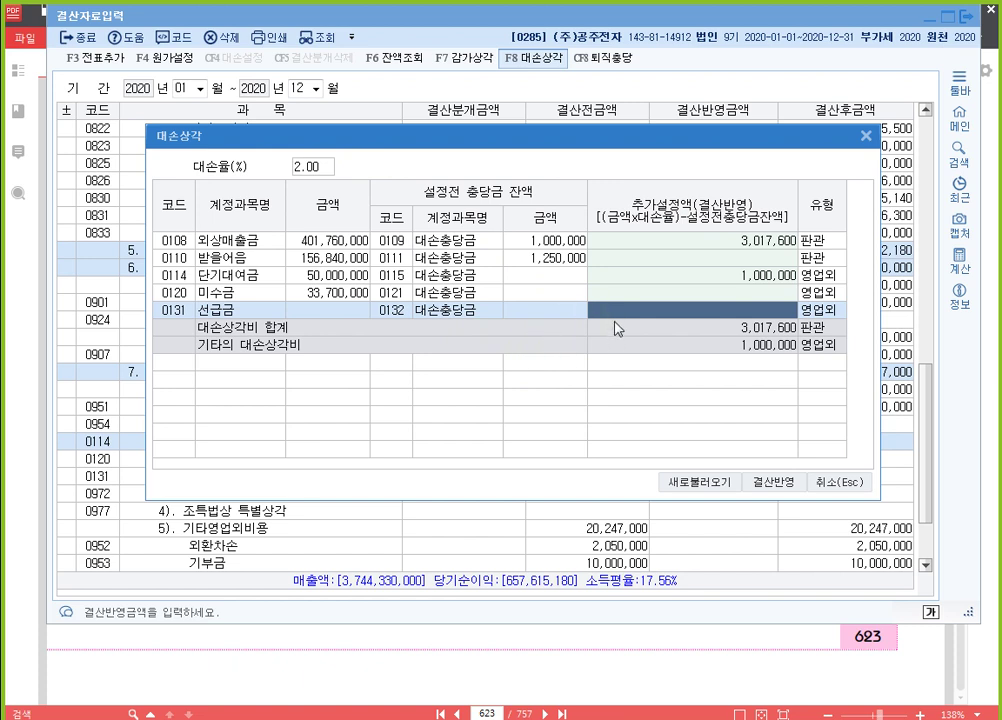
left_click(771, 482)
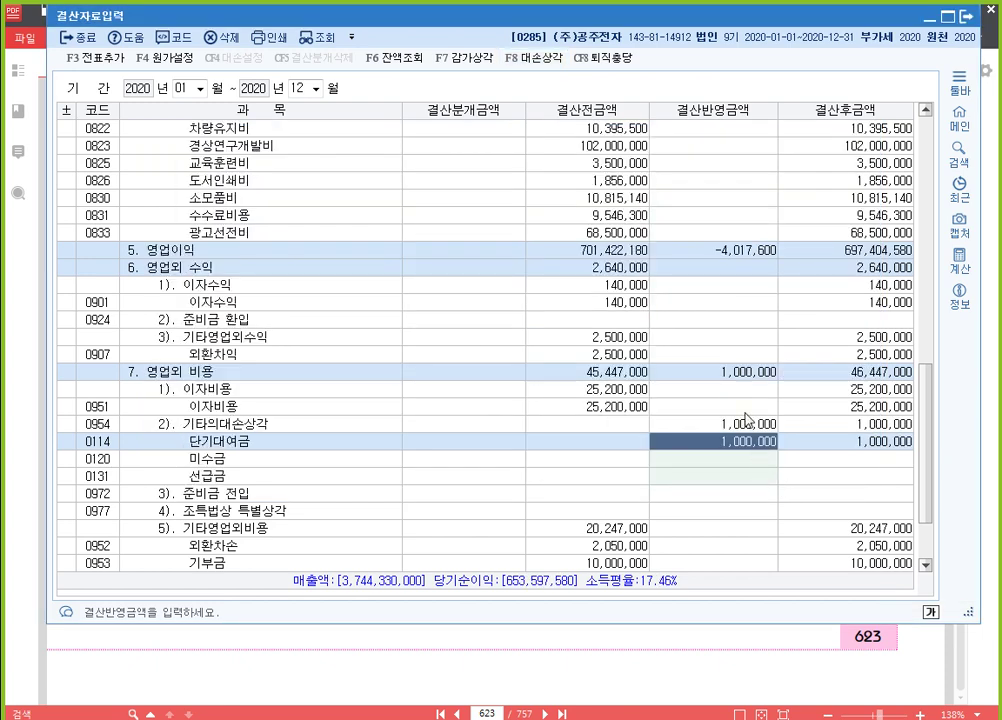
Check the applied 외상매출금 and 단기대여금 amounts, add the automatic closing vouchers, and close 결산자료입력
scroll(801, 380, "up", 7)
scroll(740, 345, "up", 1)
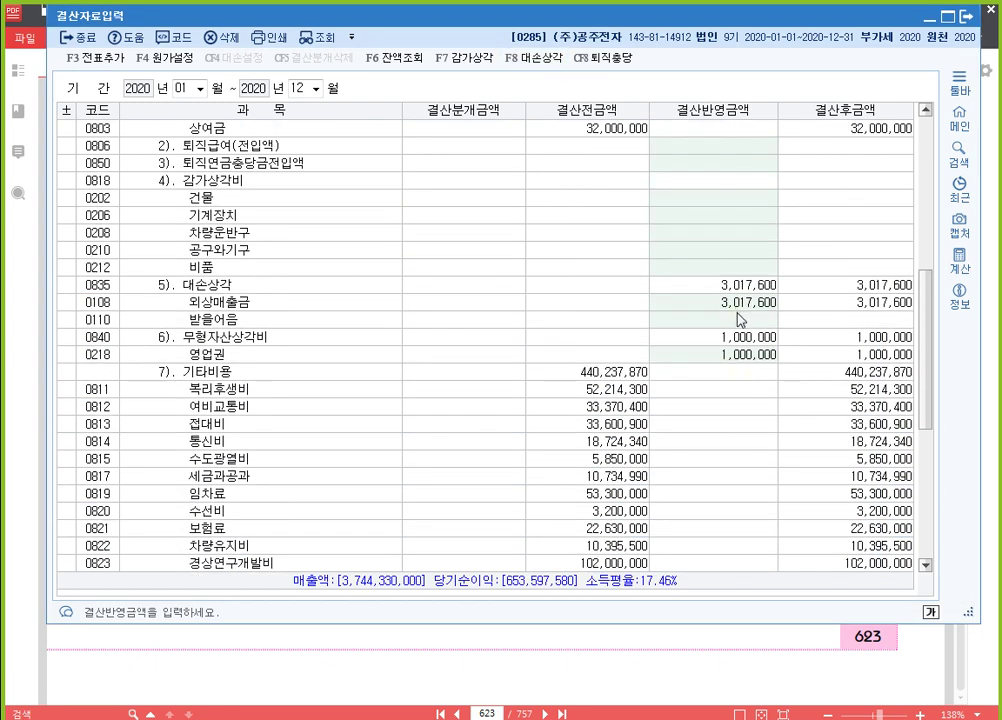
scroll(740, 318, "up", 1)
left_click(745, 354)
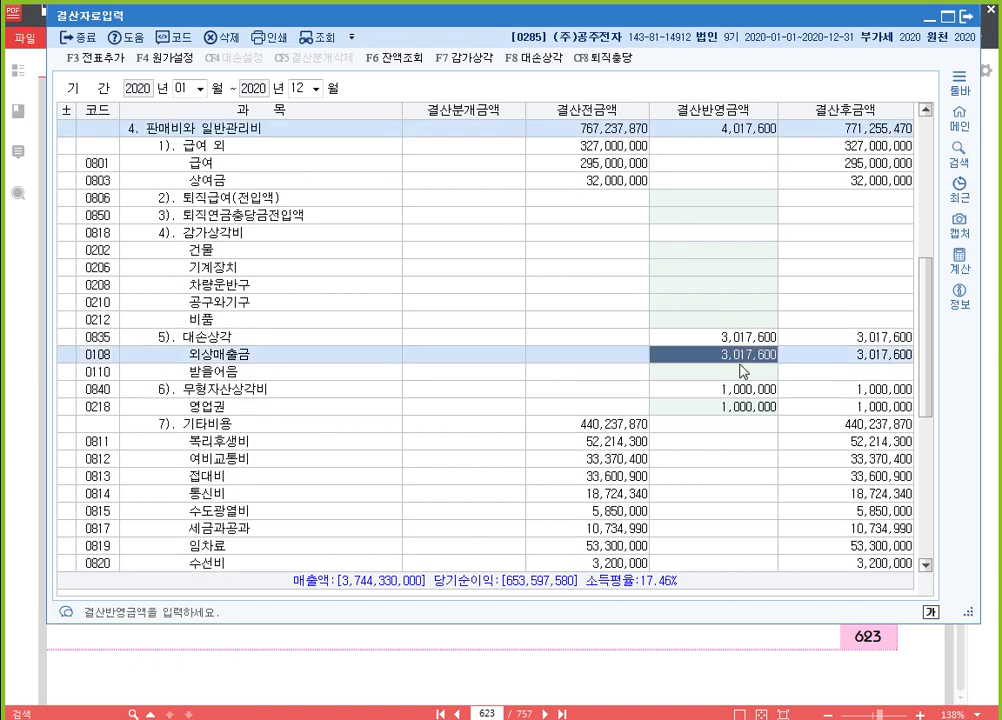
scroll(743, 370, "down", 6)
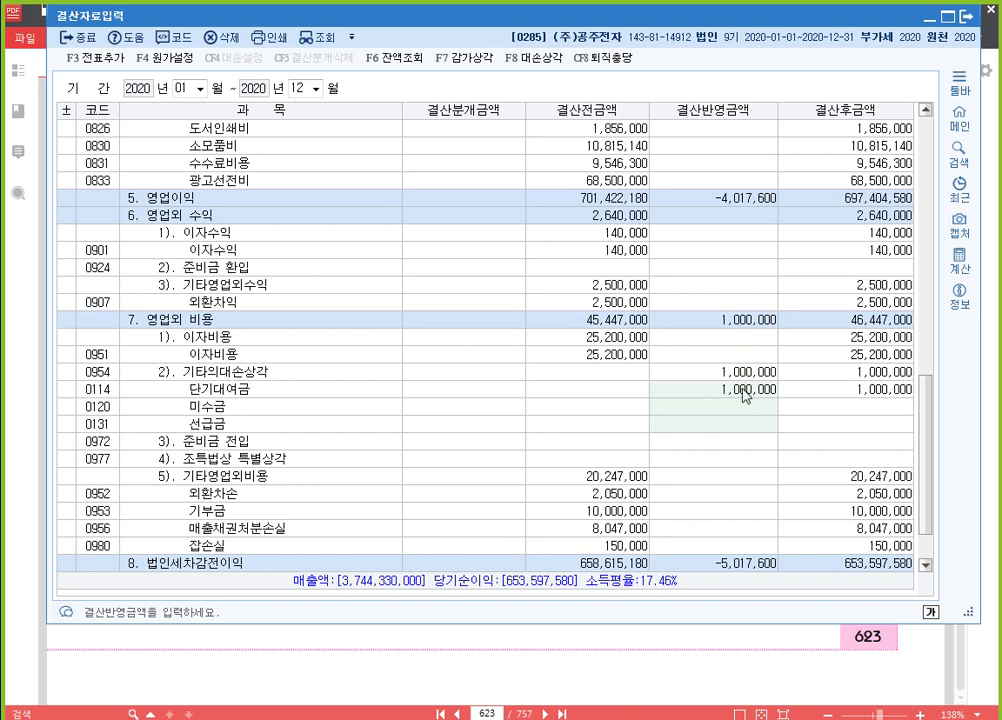
left_click(745, 390)
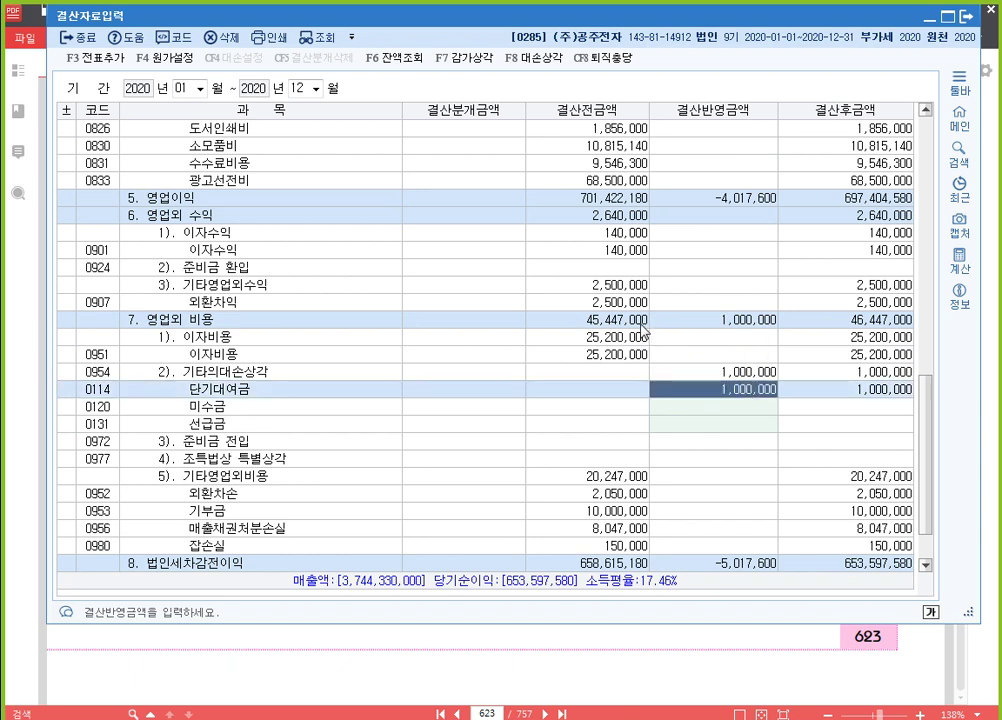
left_click(92, 60)
left_click(608, 340)
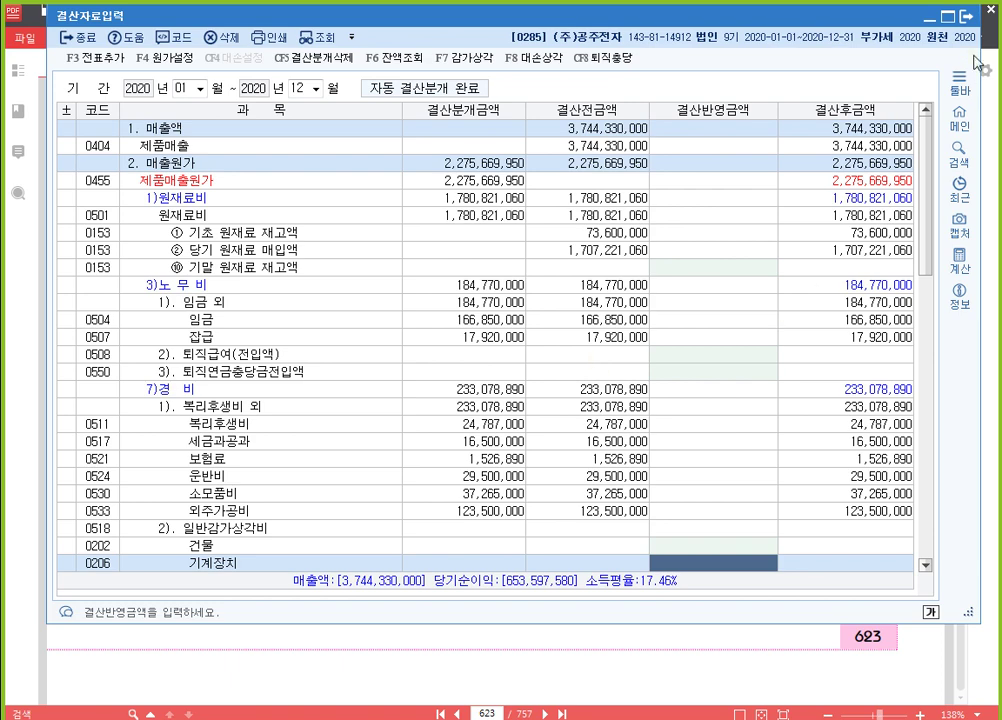
left_click(967, 18)
Go to page 633 of the exam PDF and read through the closing questions under 문제4
left_click(487, 713)
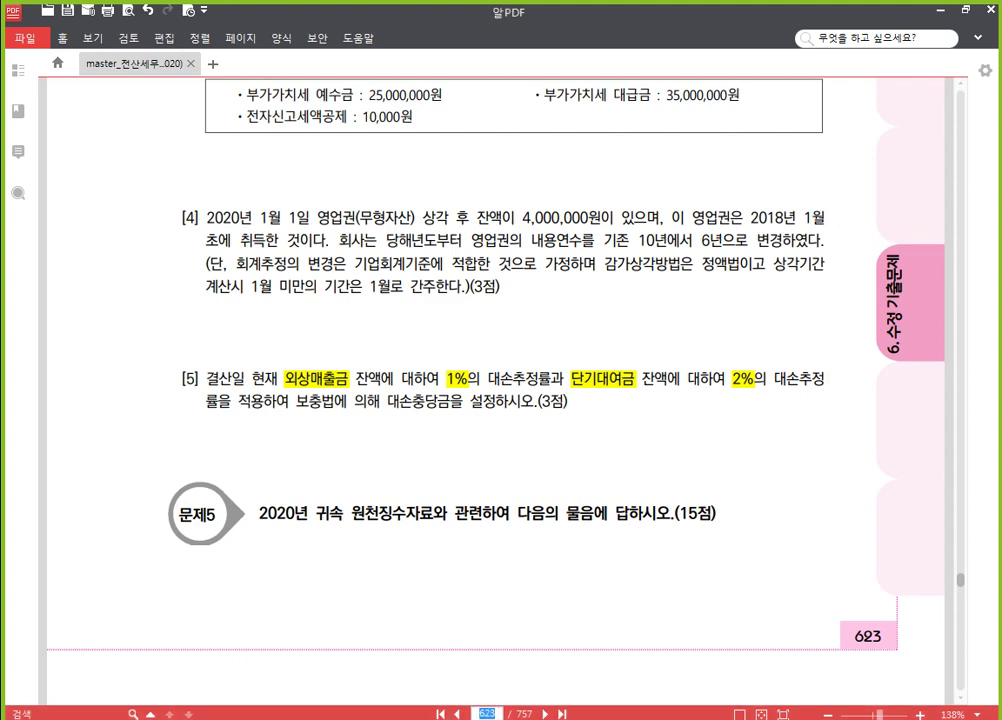
type("633")
key("Return")
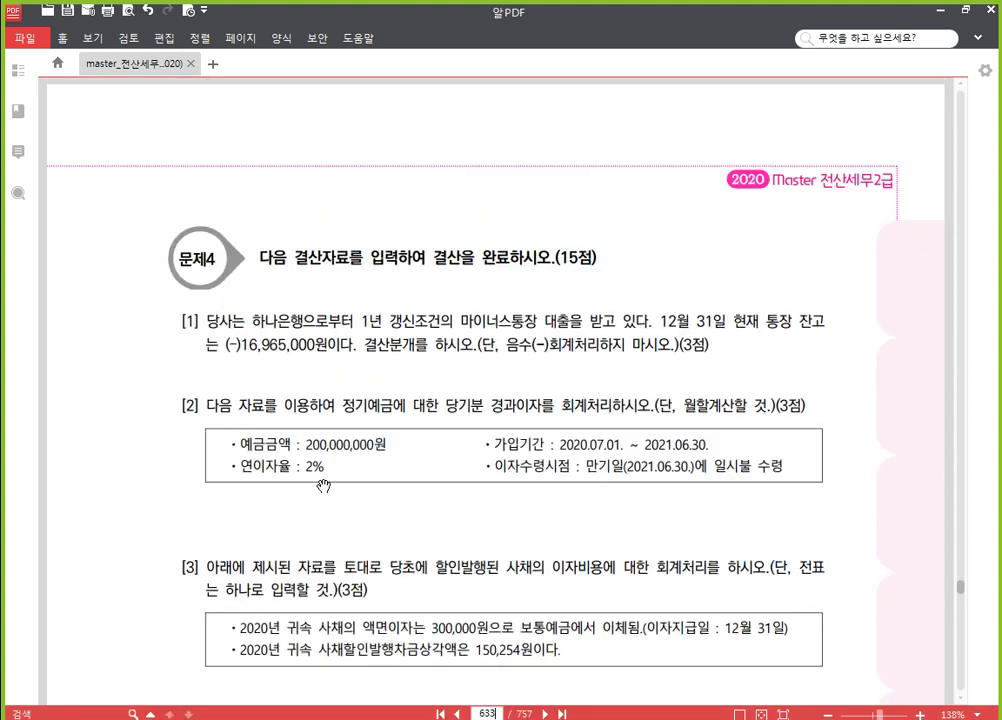
scroll(254, 381, "down", 1)
scroll(340, 480, "down", 2)
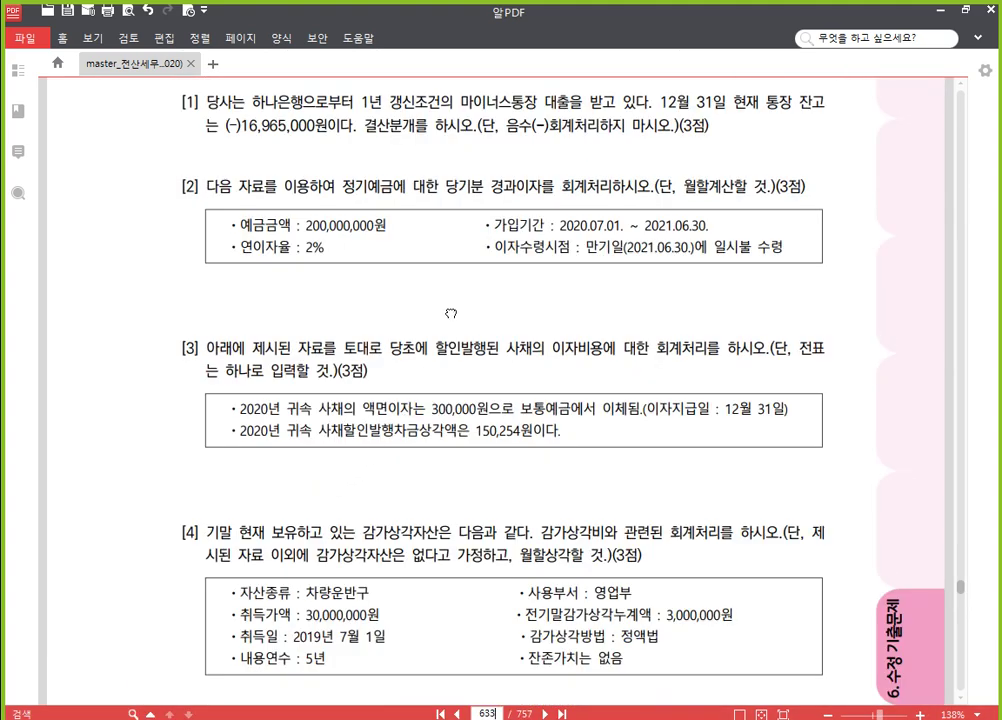
scroll(400, 400, "up", 1)
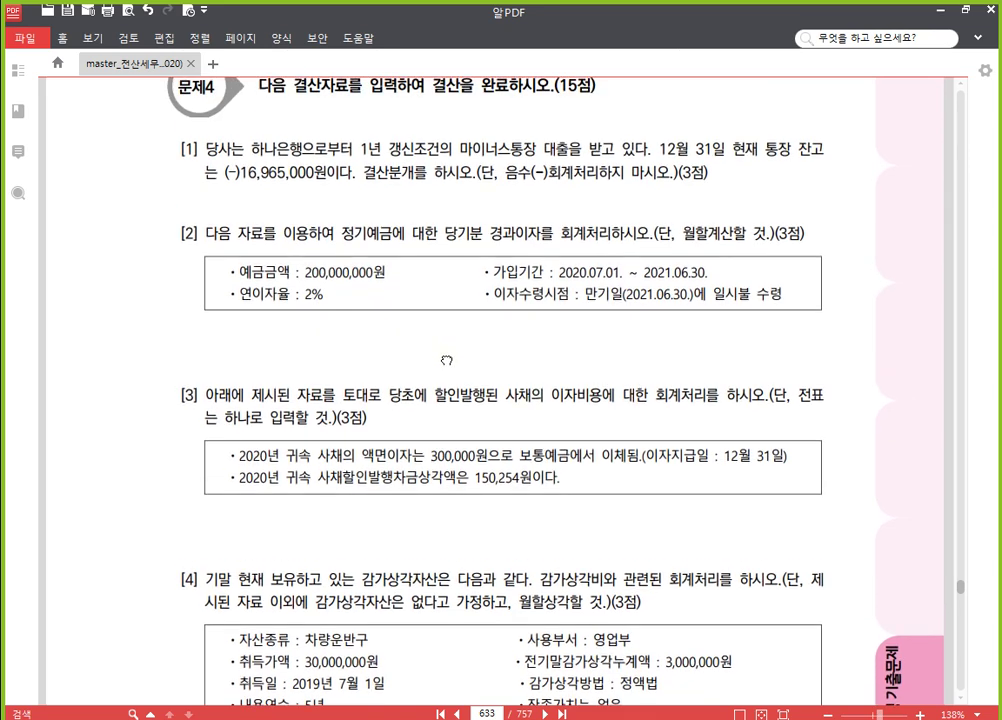
scroll(446, 360, "up", 1)
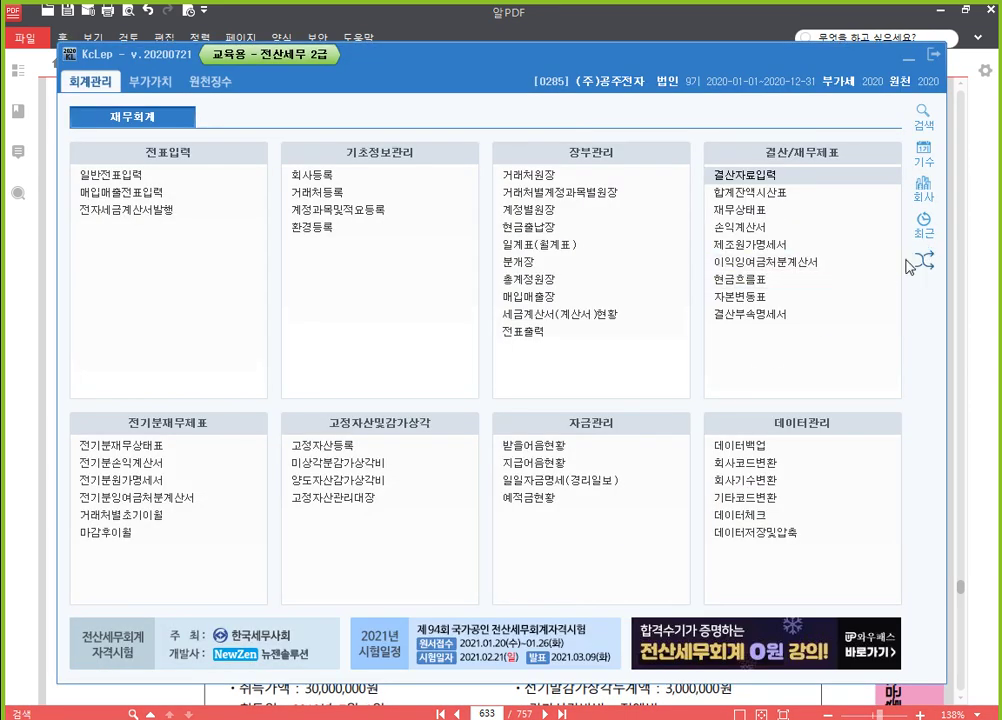
Switch the active company in KcLep to 0286 (주)현대기업
left_click(912, 263)
type("286")
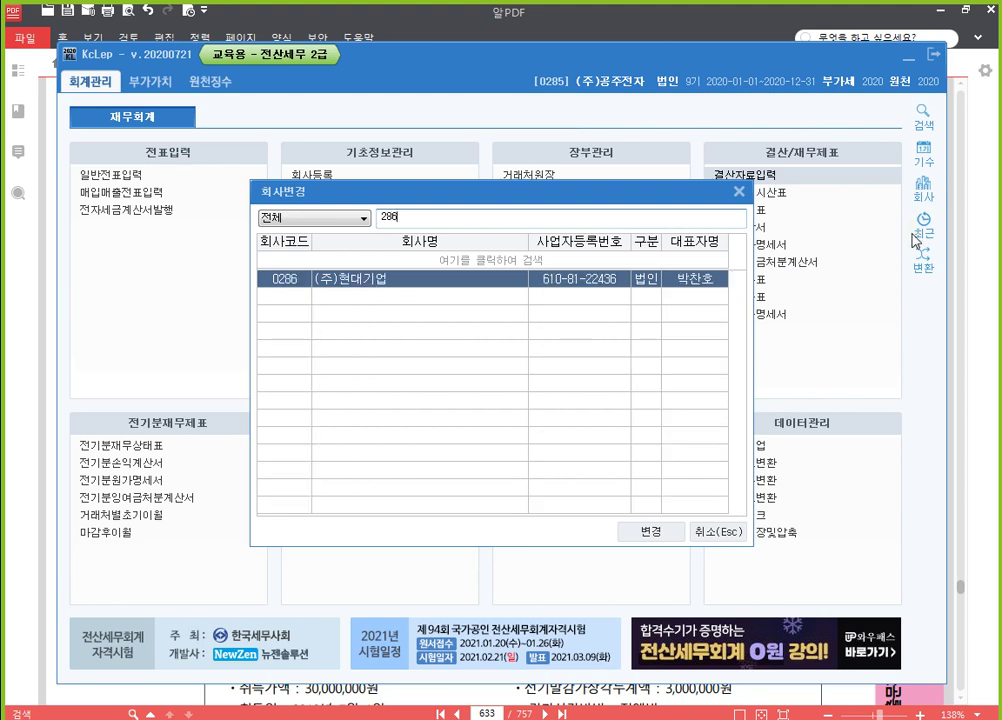
key("Return")
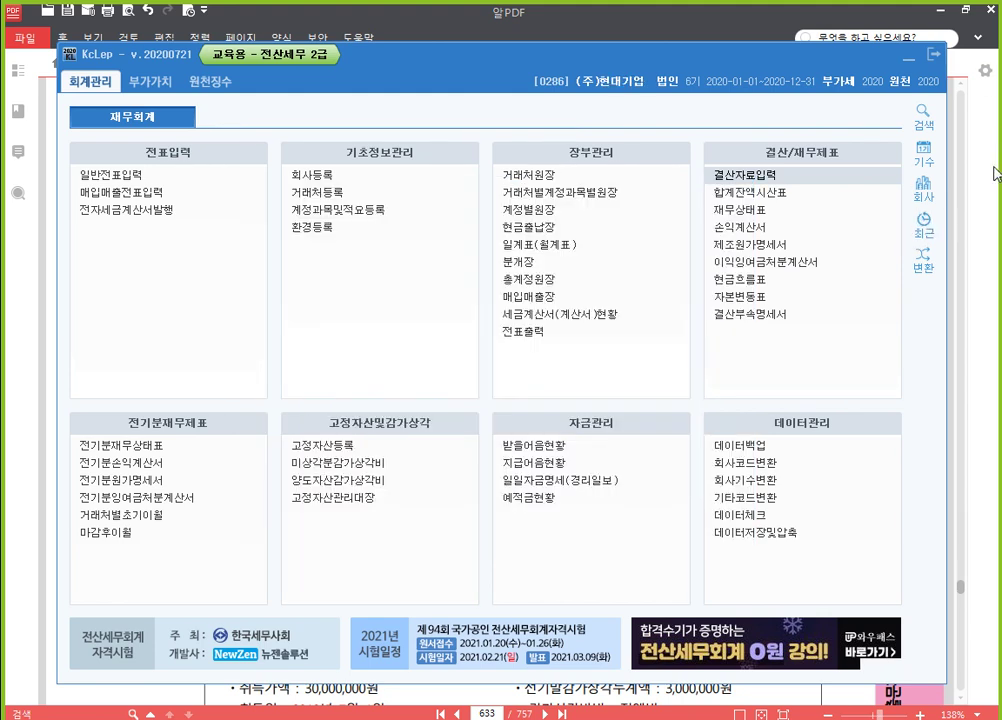
Return to 문제4 in the PDF, and in 20210127.hwp insert blank lines above the (차)/(대) table to push it onto a new page
key("alt+Tab")
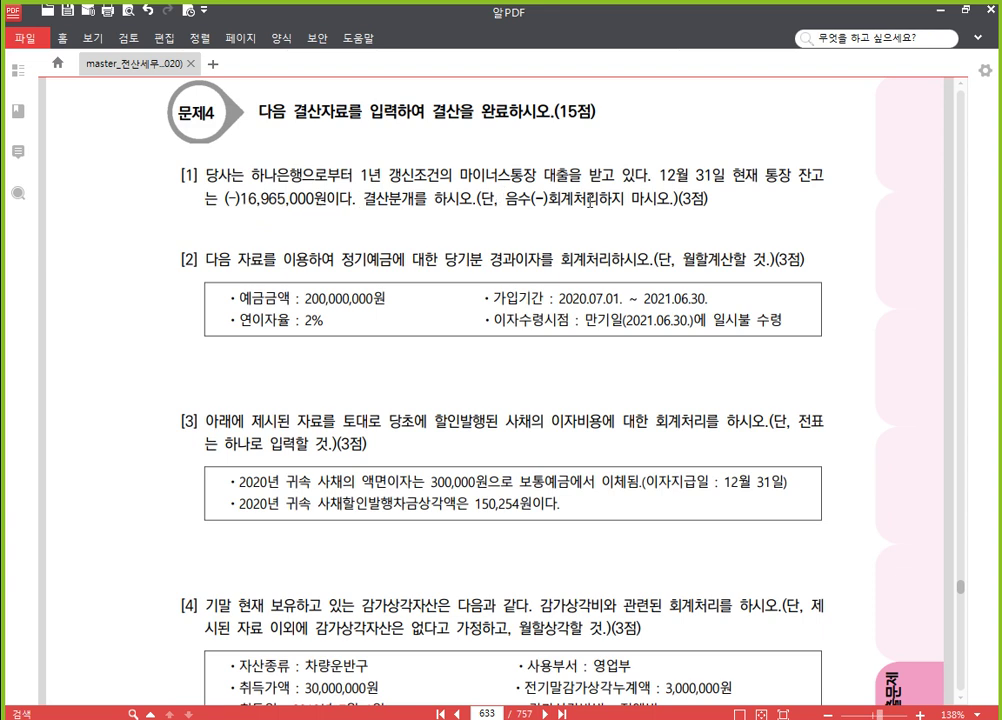
scroll(474, 362, "down", 1)
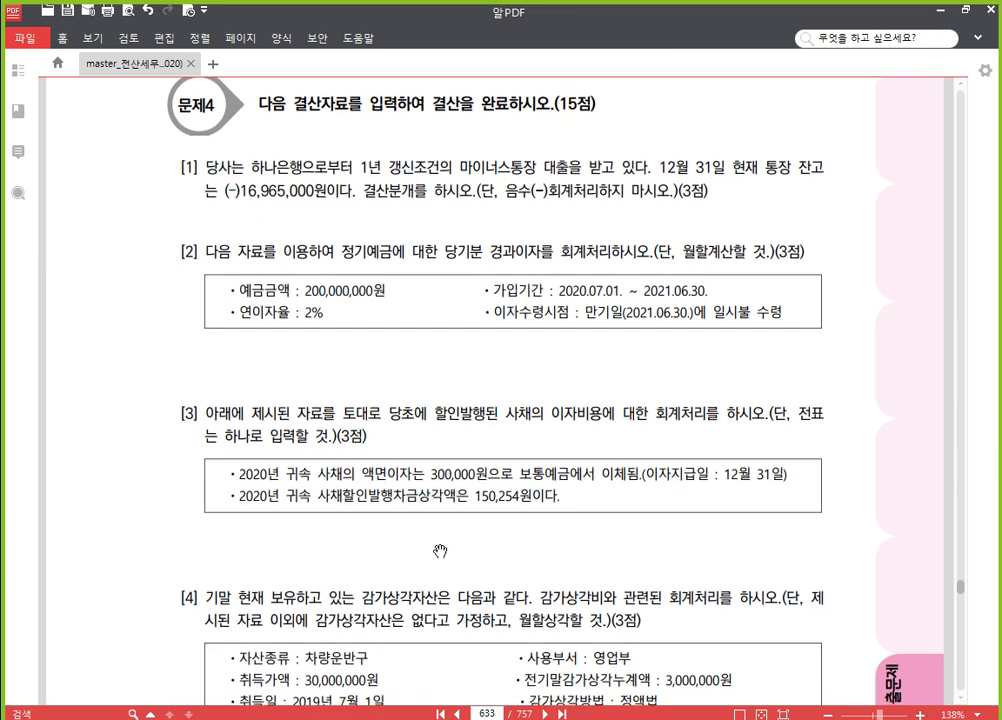
key("alt+Tab")
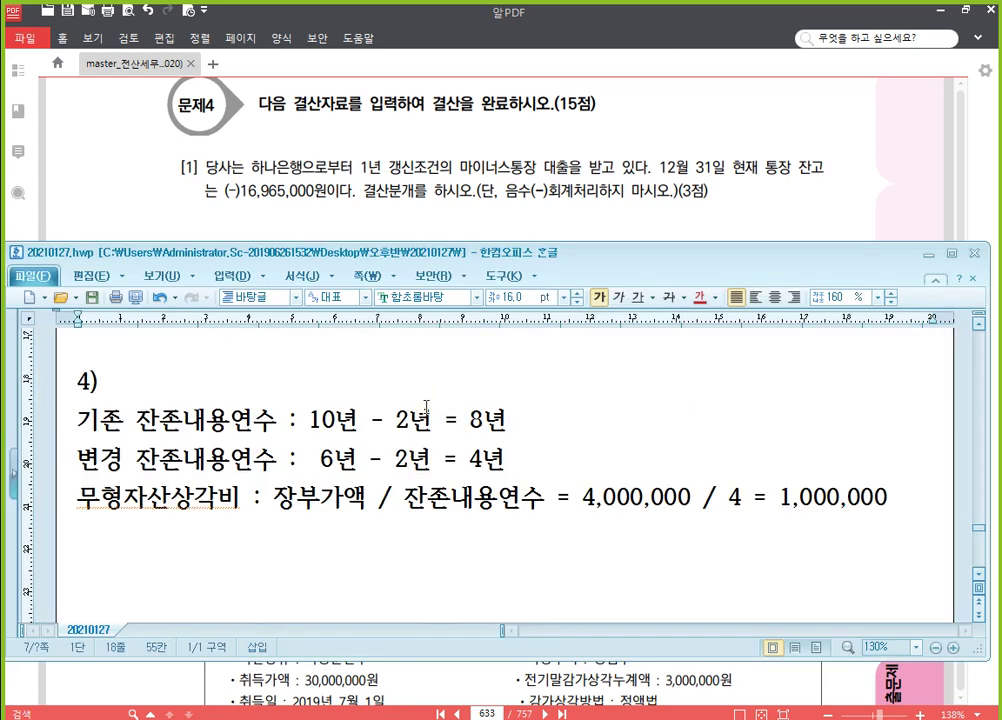
scroll(259, 465, "down", 5)
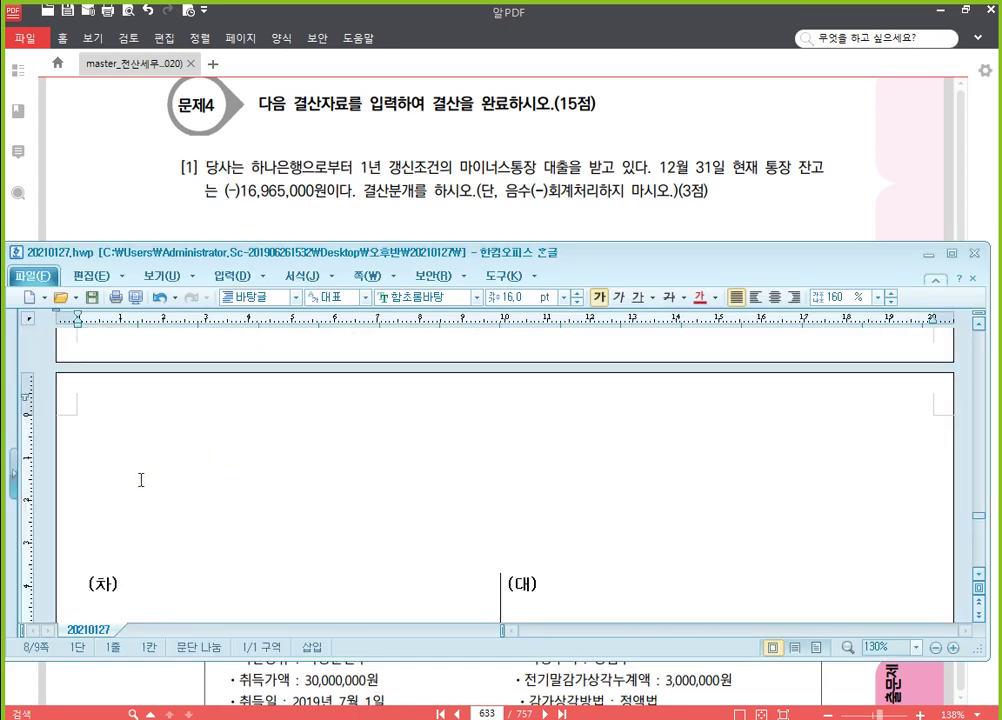
left_click(143, 467)
key("Return")
key("Return")
key("Return")
key("Return")
key("Return")
key("Return")
key("Return")
key("Return")
key("Return")
key("Return")
key("Return")
key("Return")
key("Return")
key("Return")
key("Return")
key("Return")
key("Return")
key("Return")
key("Return")
key("Return")
key("Return")
key("Return")
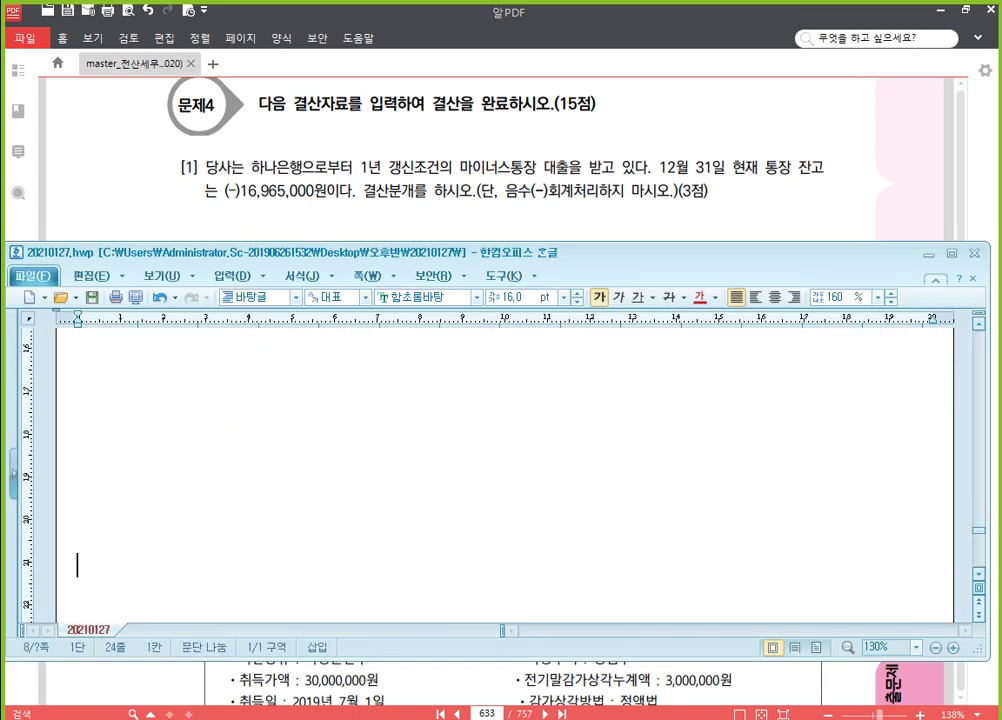
key("Return")
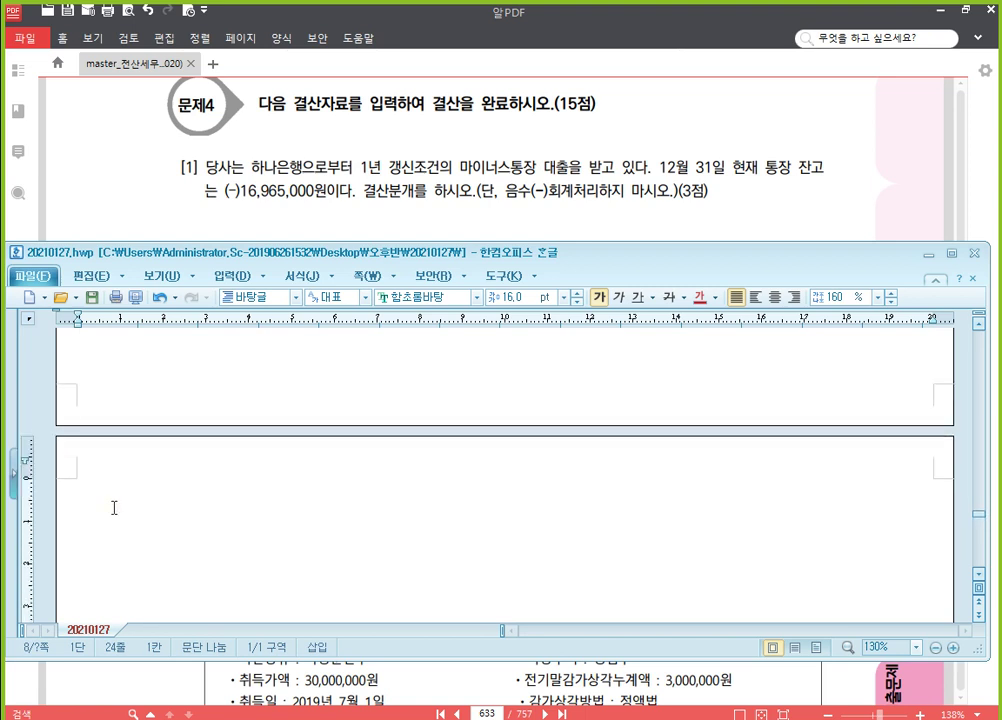
Start the new page of 20210127.hwp with the heading "1)" and paste the blank (차)/(대) table beneath it
type("1)")
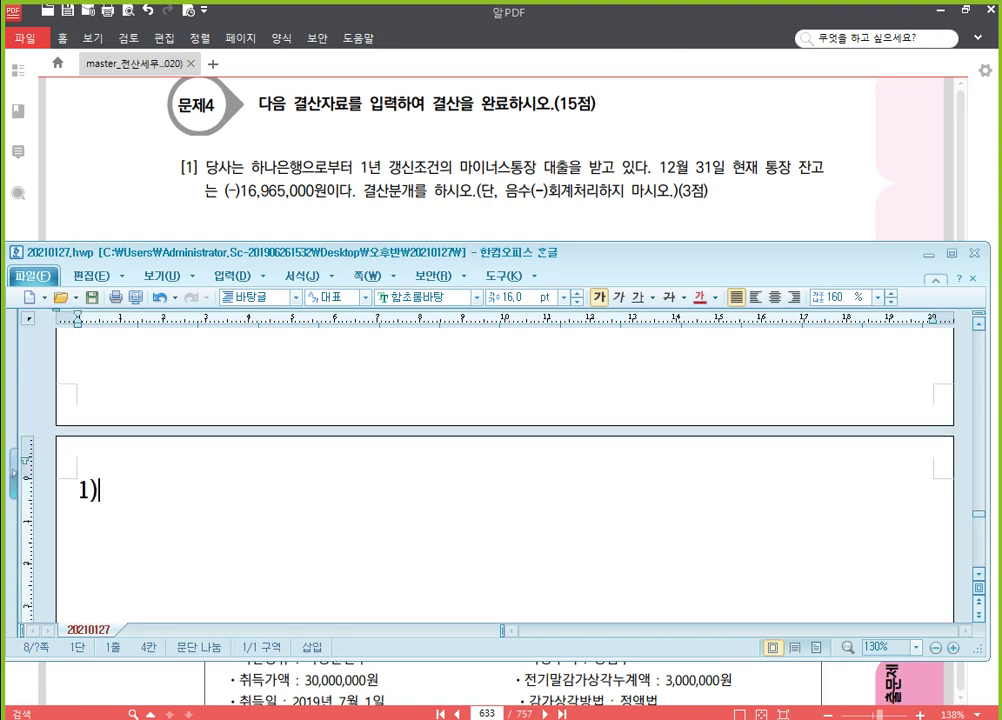
key("Return")
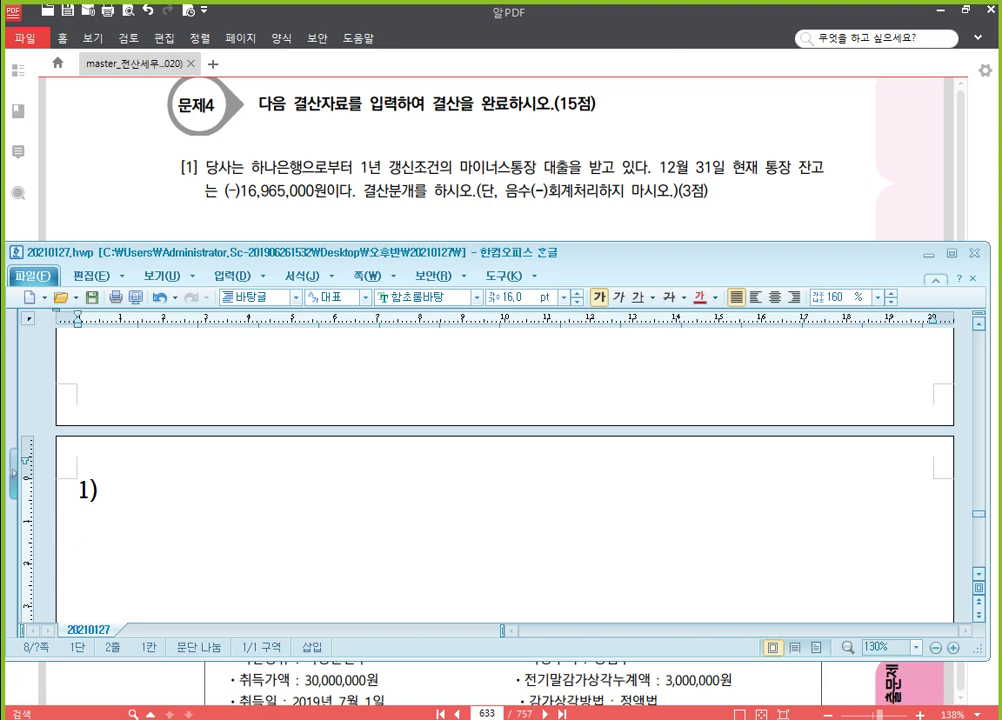
type("3017600")
key("ctrl+z")
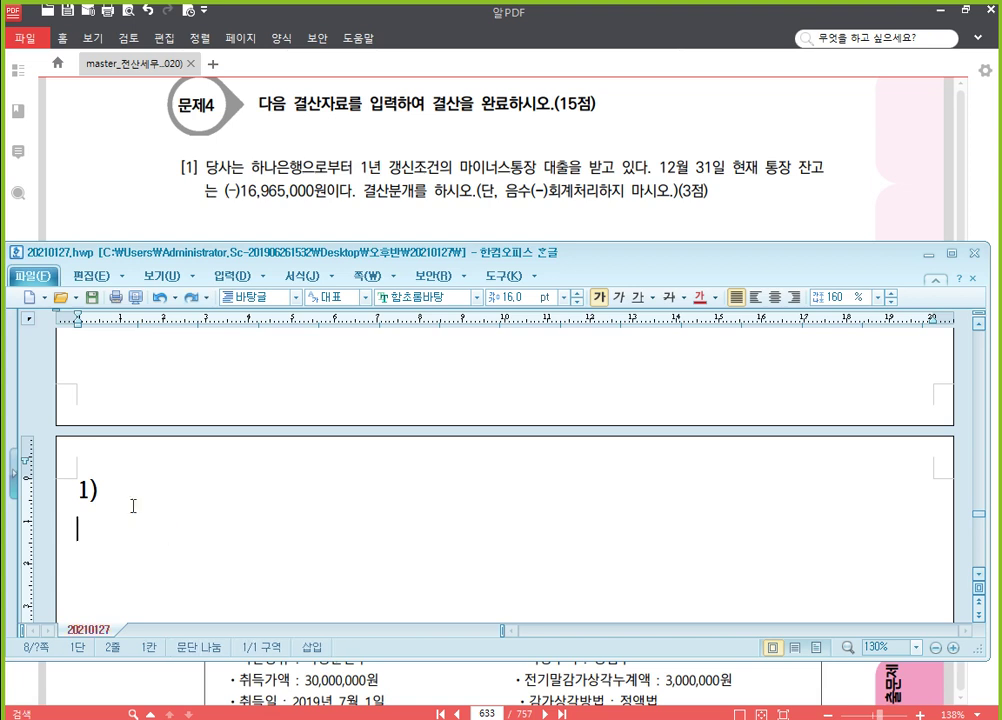
key("ctrl+v")
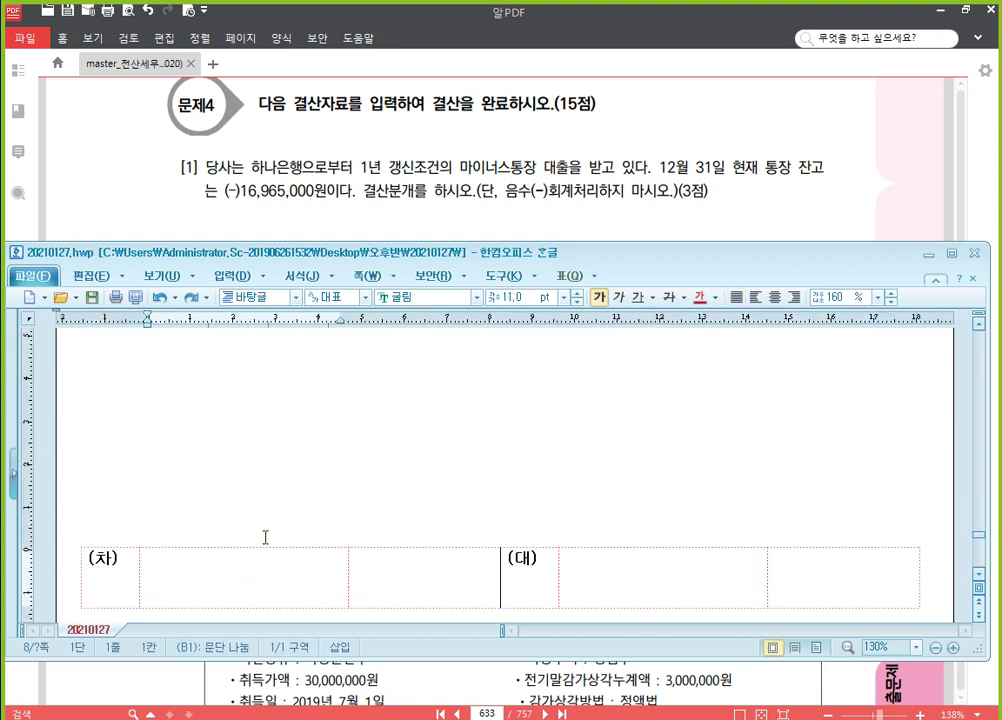
left_click(268, 546)
scroll(255, 477, "up", 1)
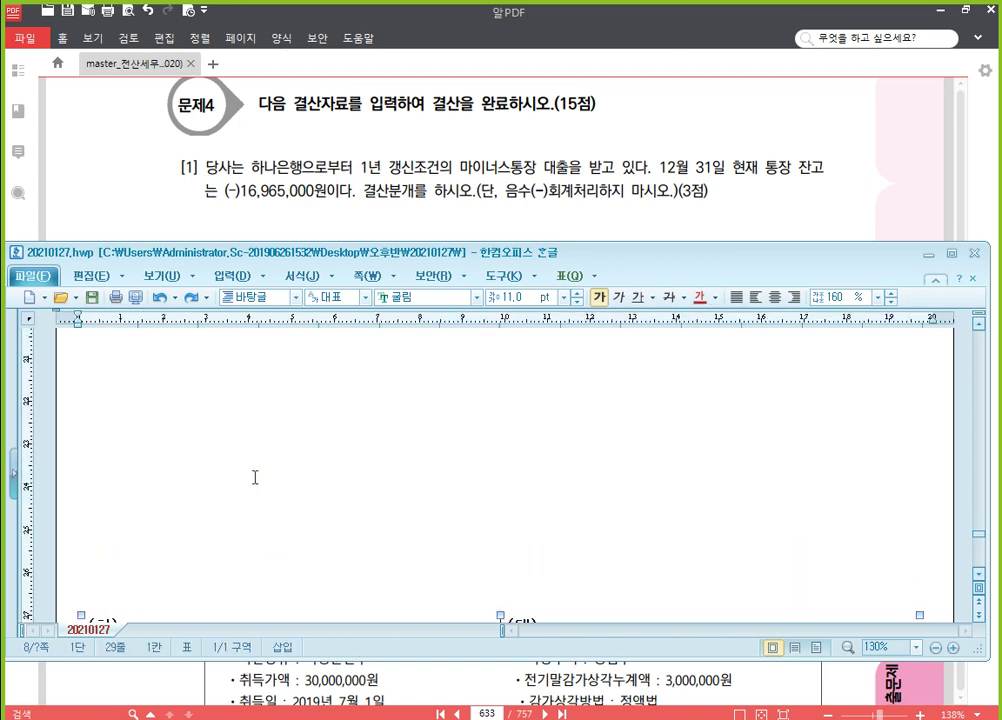
scroll(255, 477, "up", 3)
Fill the debit side of entry 1) with 보통예금 and the amount 16,965,000
left_click(222, 413)
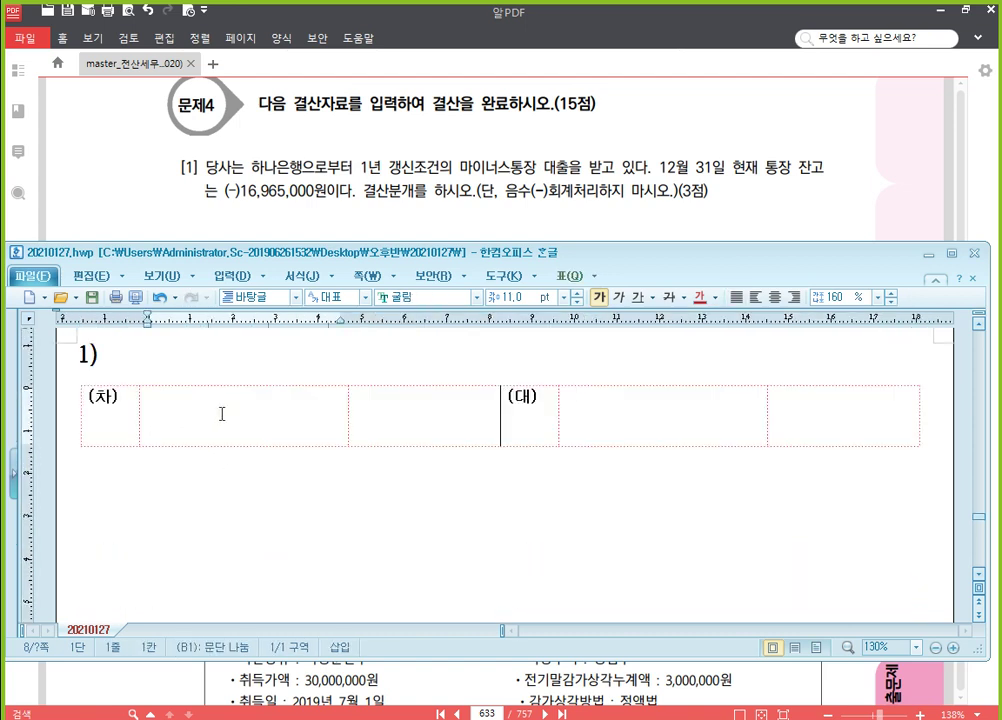
type("보통예금")
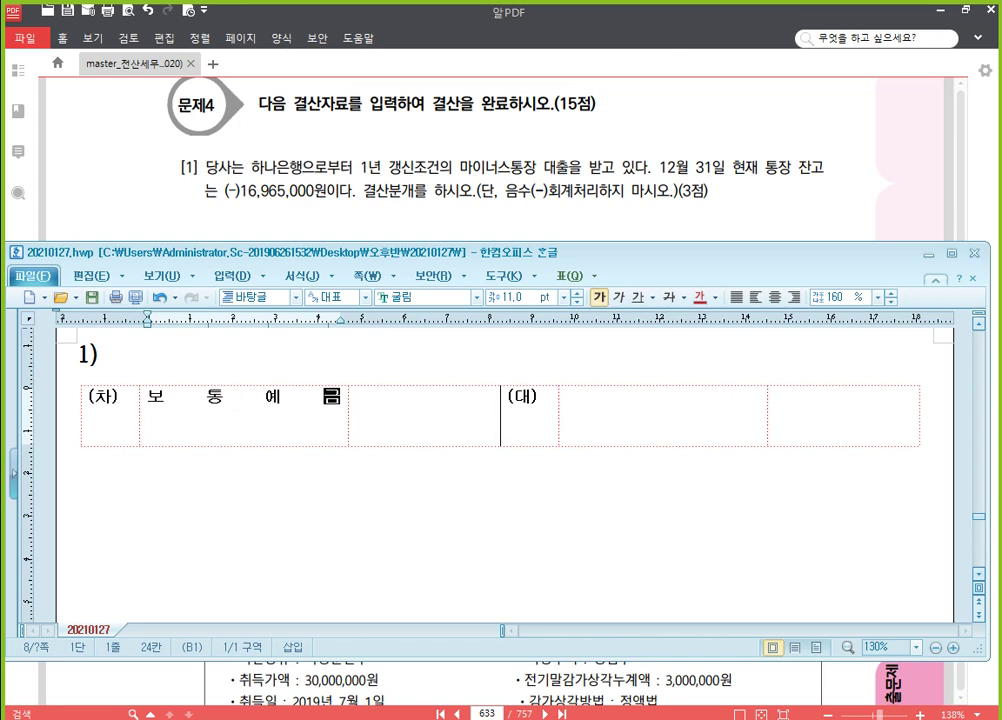
key("Tab")
type("16,965,000")
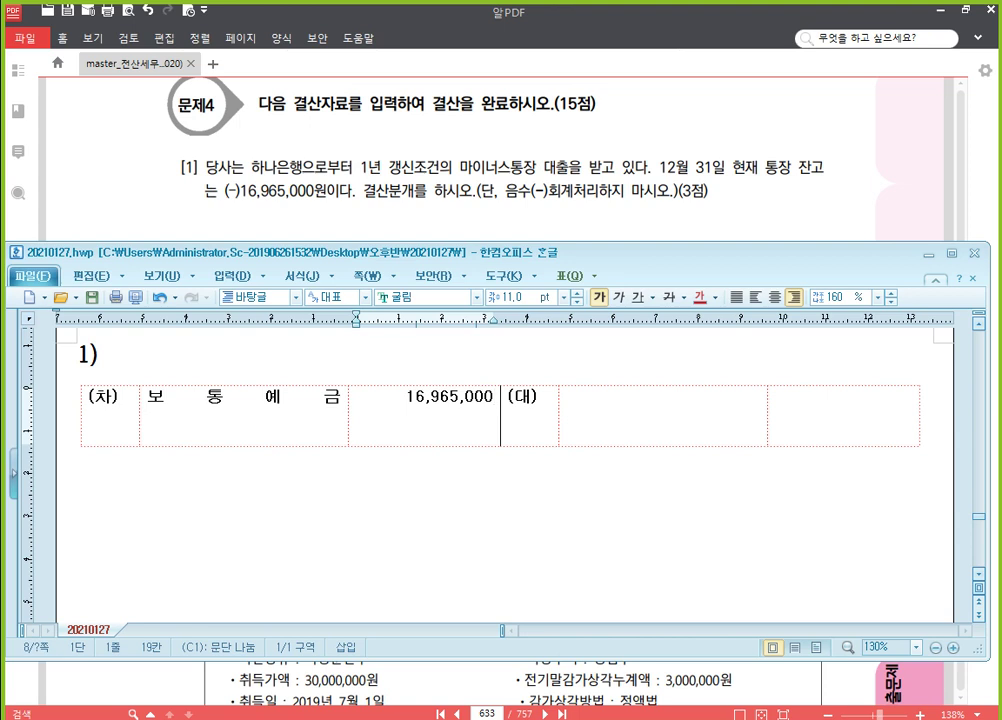
Fill the credit side of entry 1) with 단기차입금(하나은행) and the amount 16,965,000
key("Tab")
key("Tab")
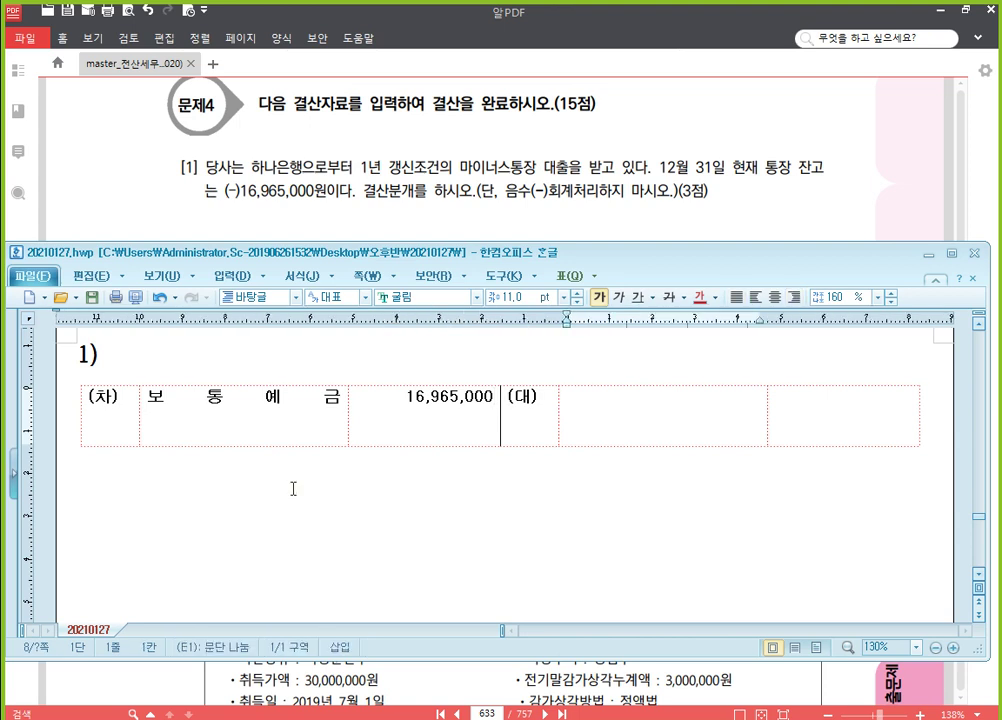
type("단기ㄷ")
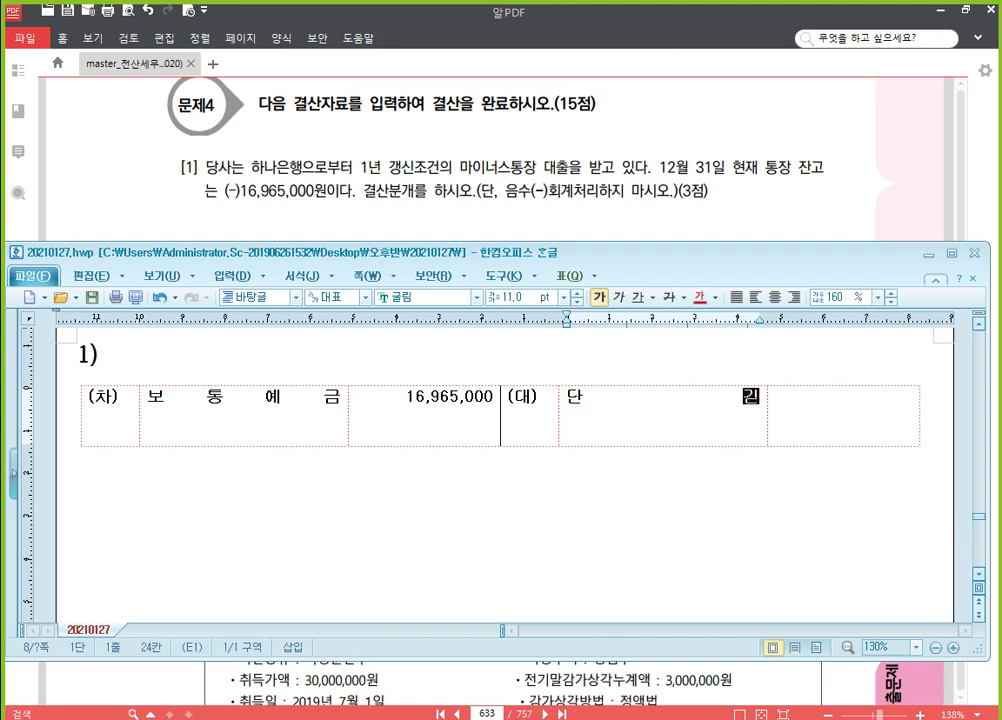
type("차입금(한")
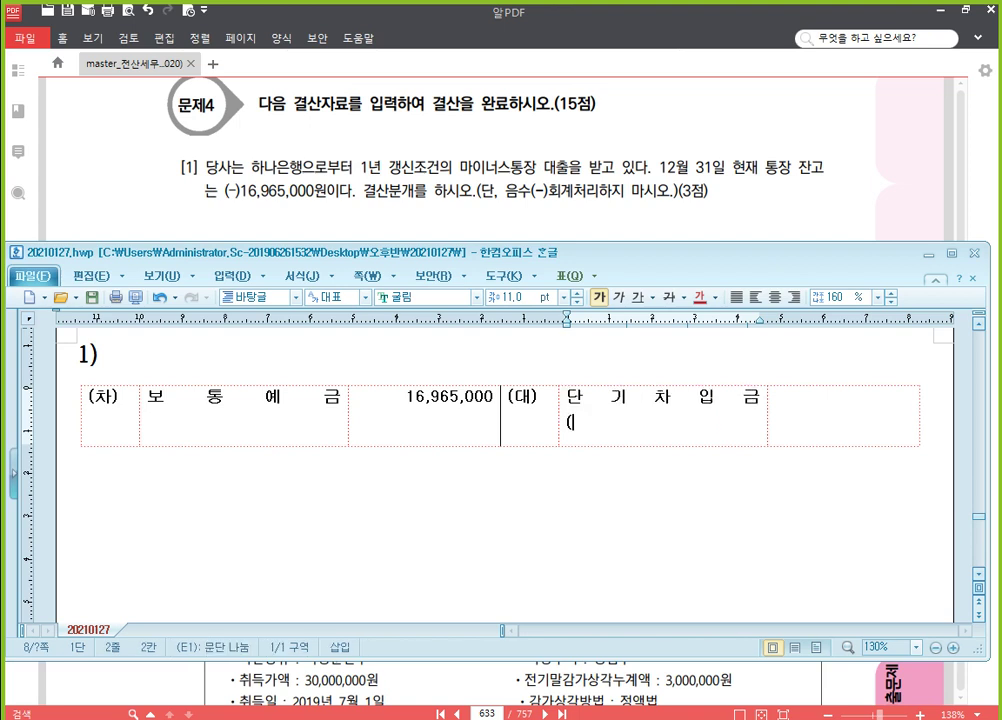
type("나은행)")
key("Tab")
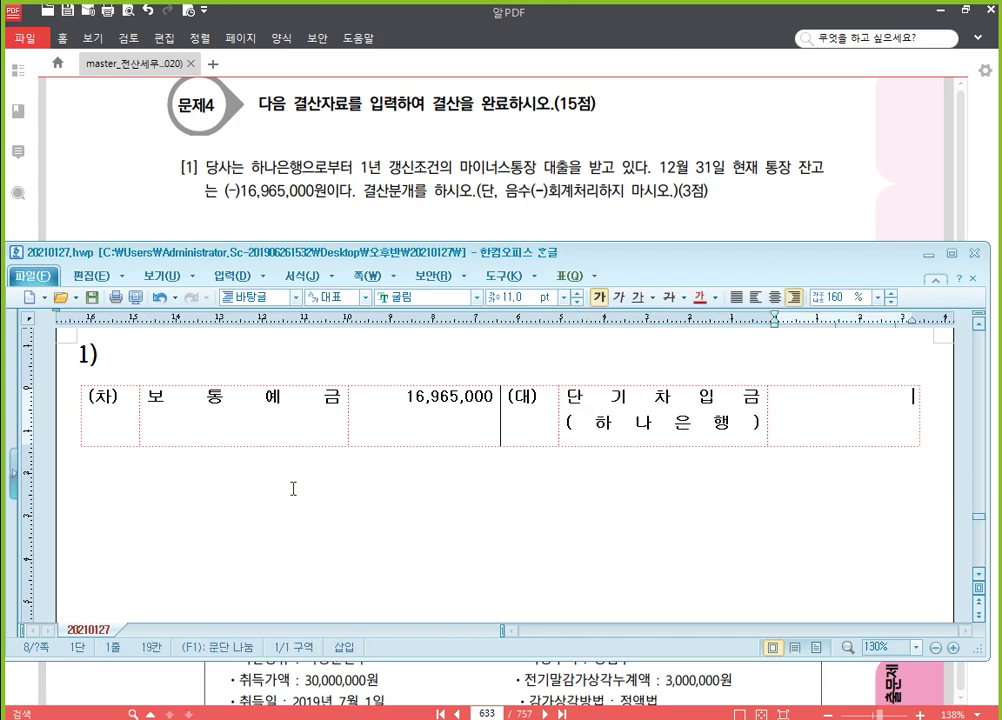
type("16,965,000")
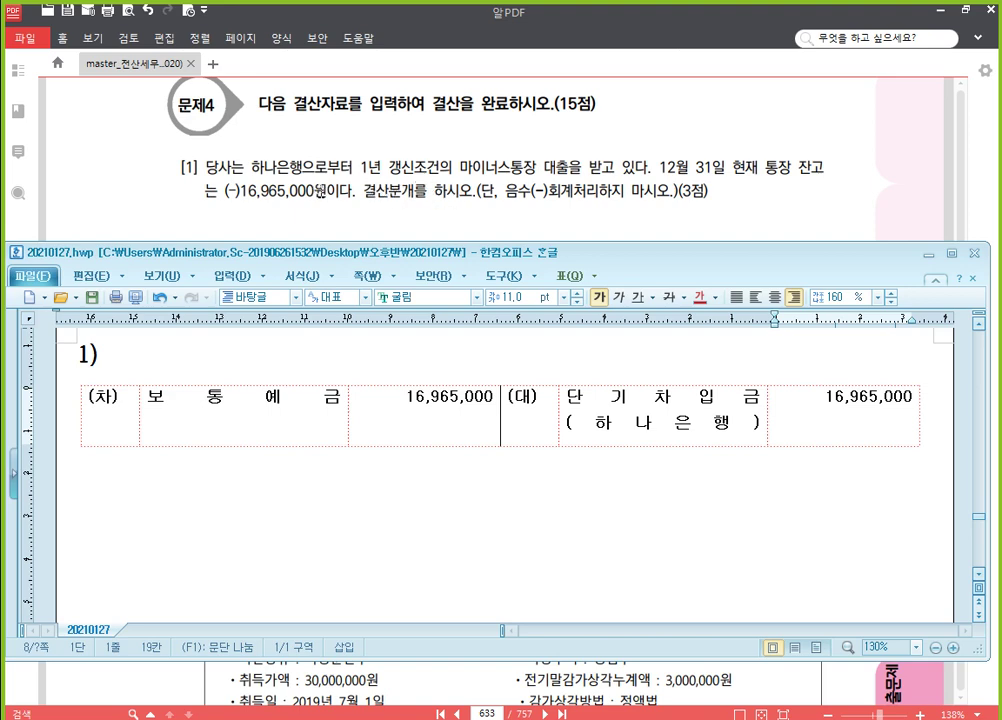
Read question [2] in the PDF, and in 20210127.hwp add the heading "2)" with a blank (차)/(대) table below entry 1)
left_click(331, 211)
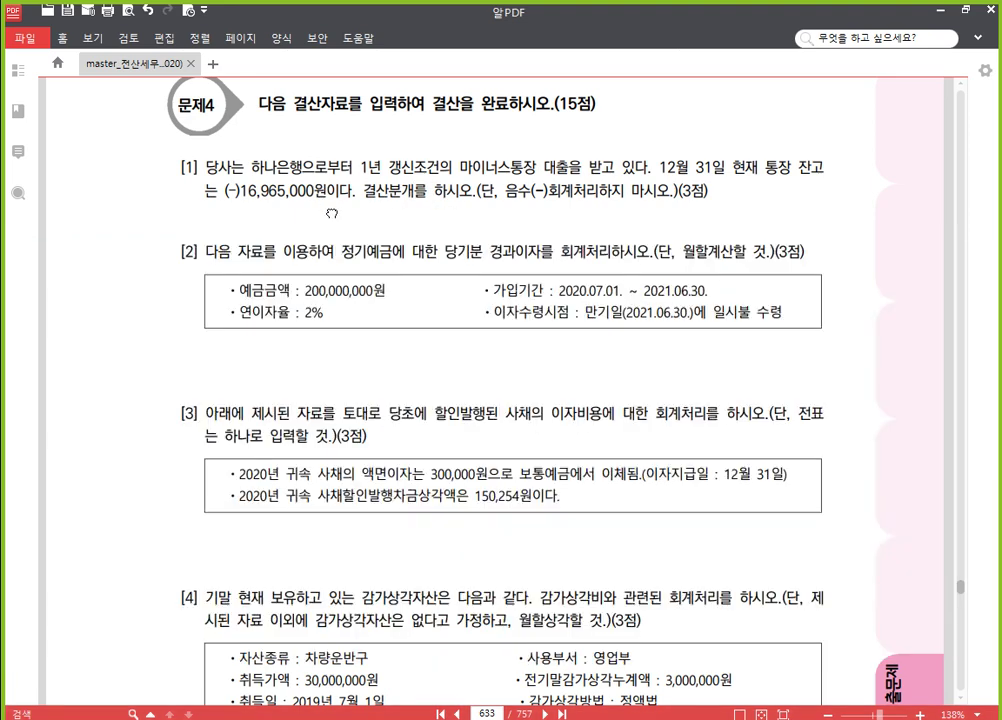
scroll(373, 383, "down", 3)
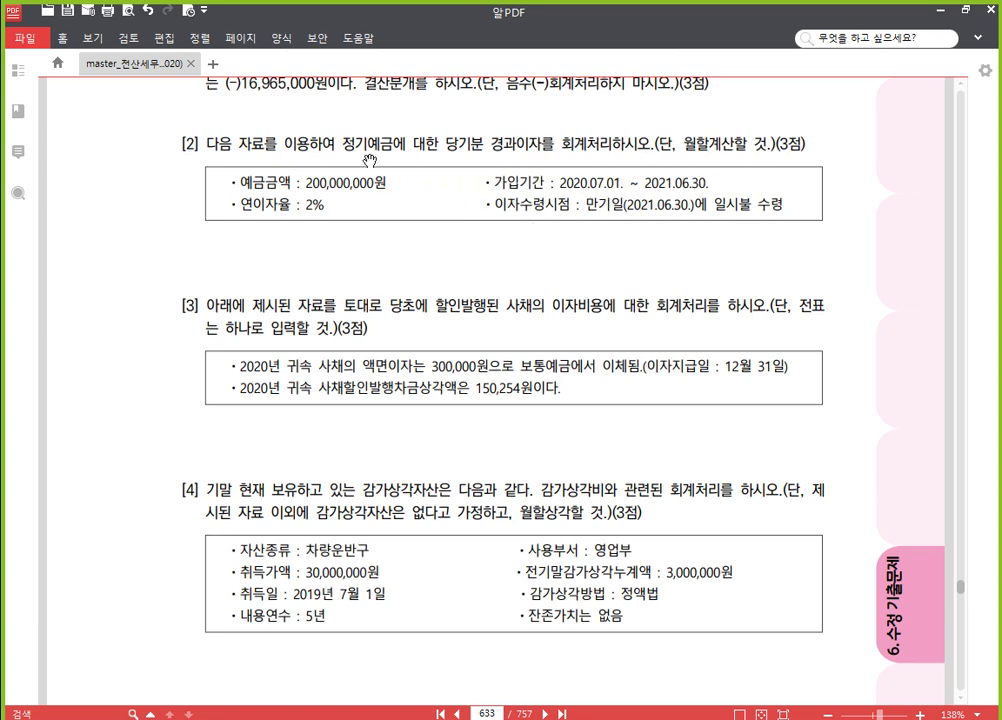
scroll(409, 268, "down", 1)
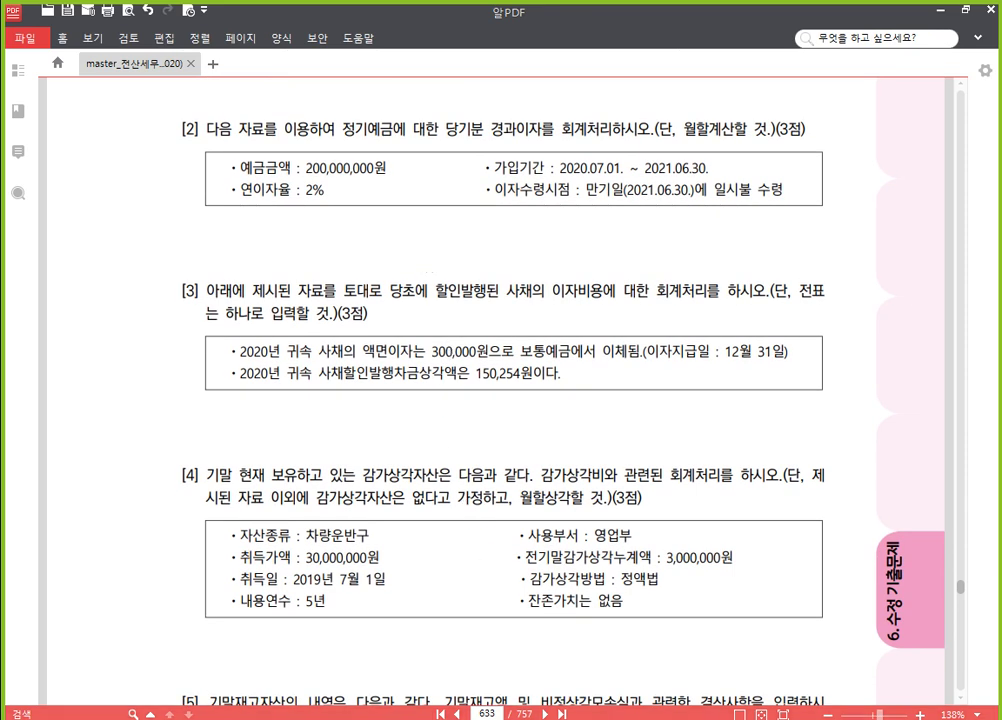
key("alt+Tab")
left_click(139, 501)
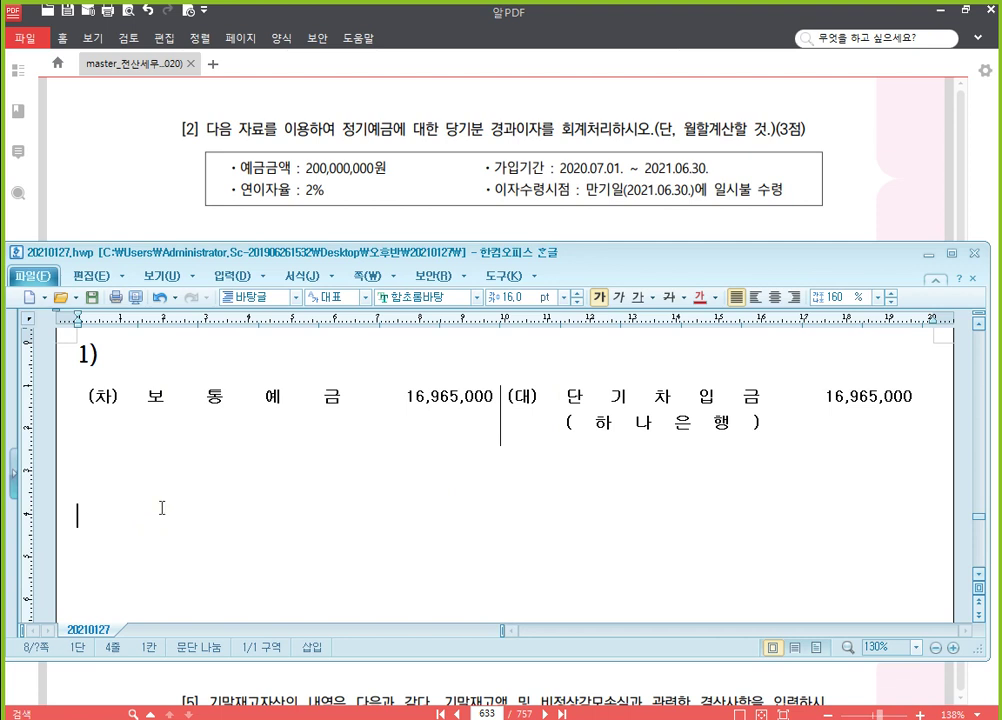
type("2)")
key("Return")
type("(차)\\t(대)")
scroll(267, 486, "down", 1)
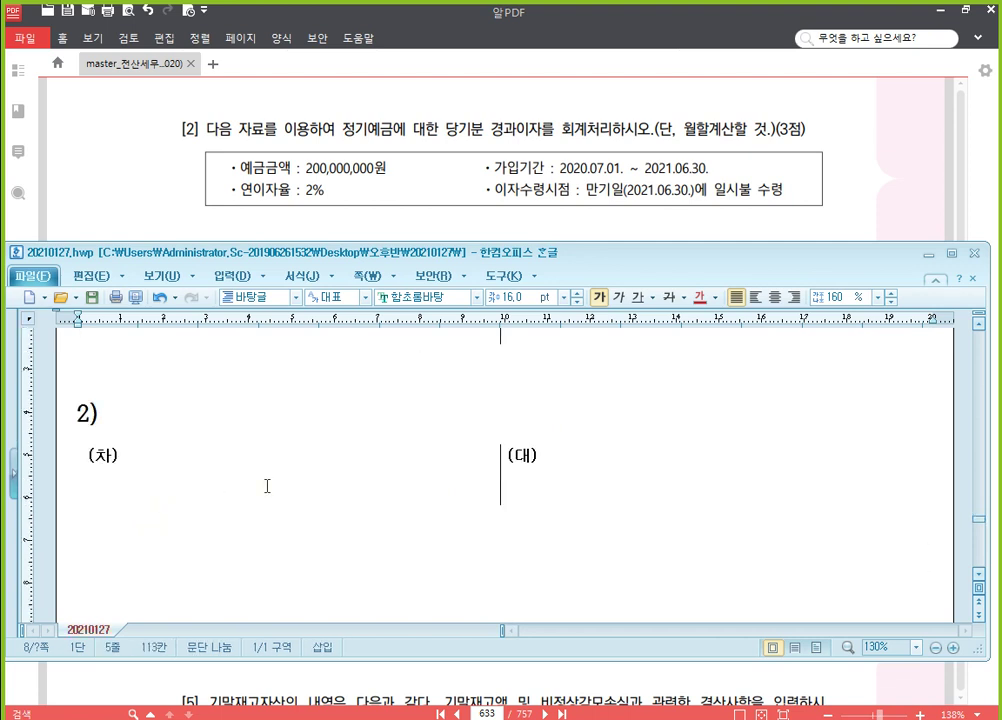
Enter 이자수익 as the credit account and 미수수익 as the debit account of entry 2)
scroll(270, 450, "down", 1)
left_click(628, 415)
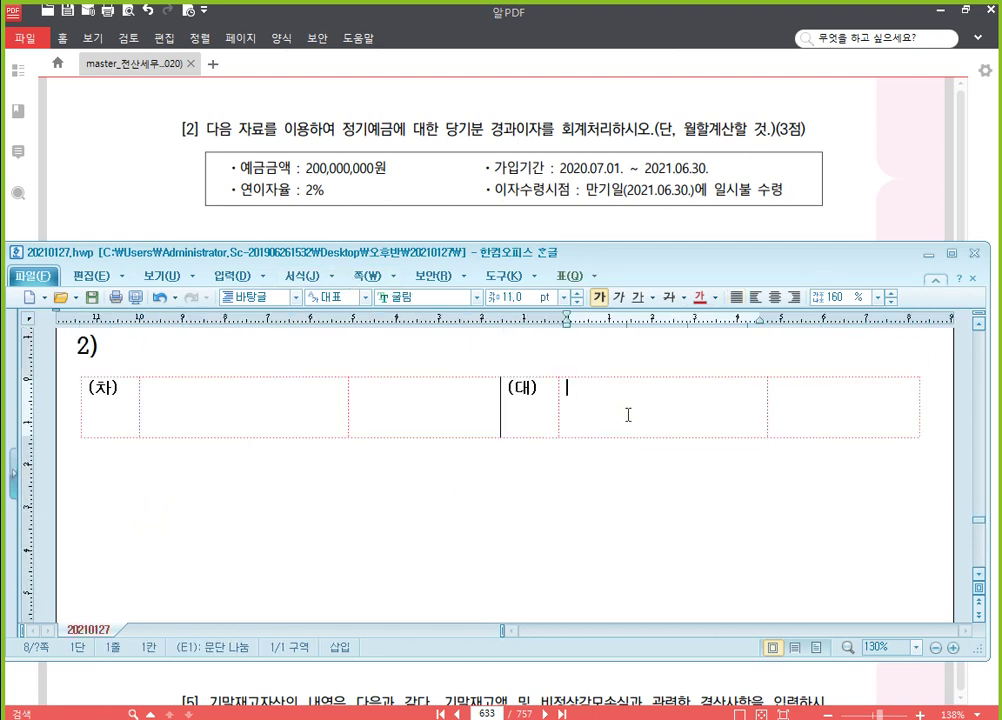
type("이자수익")
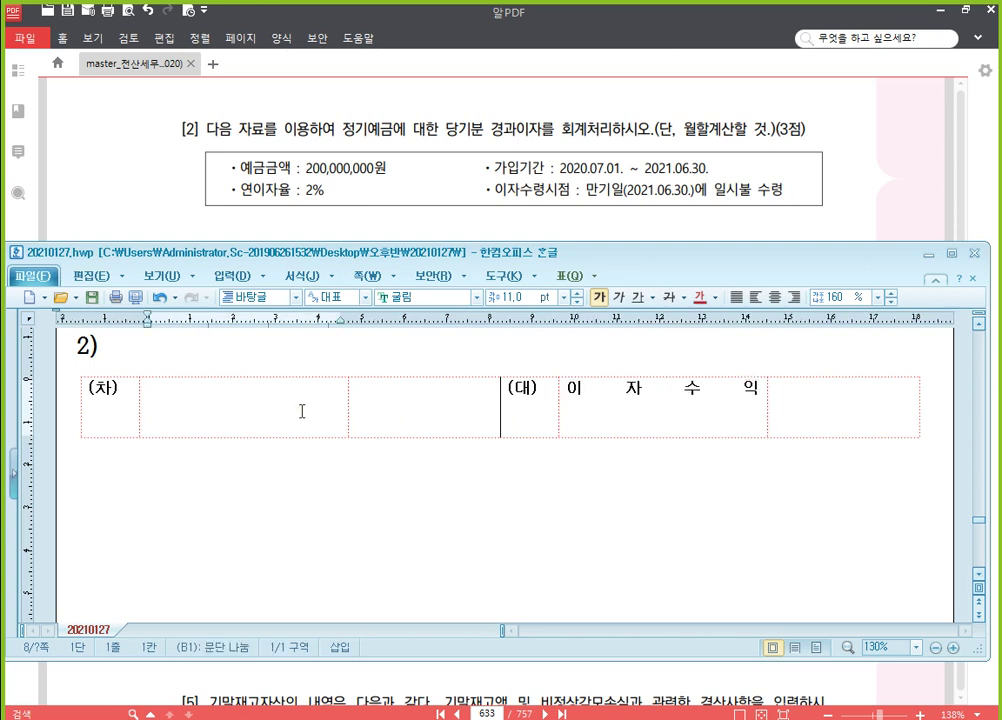
type("미수수이ㄱ")
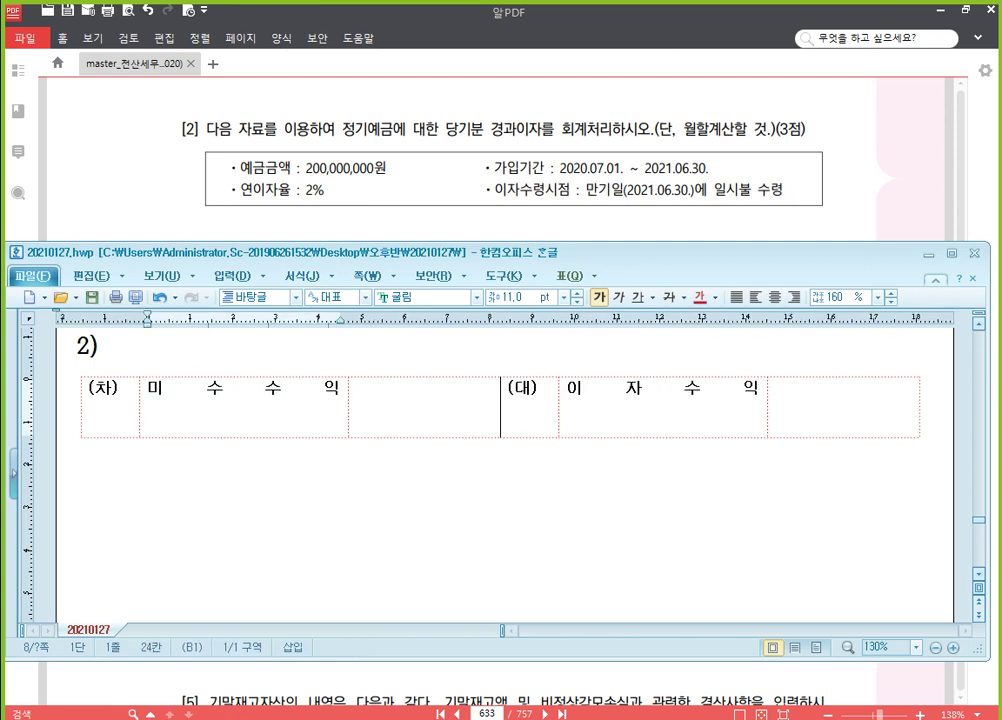
Write the accrued interest calculation "200,000,000 X 0.02 = 4,000,000 X 6/12 = 2,000,000" under the table of entry 2)
left_click(300, 472)
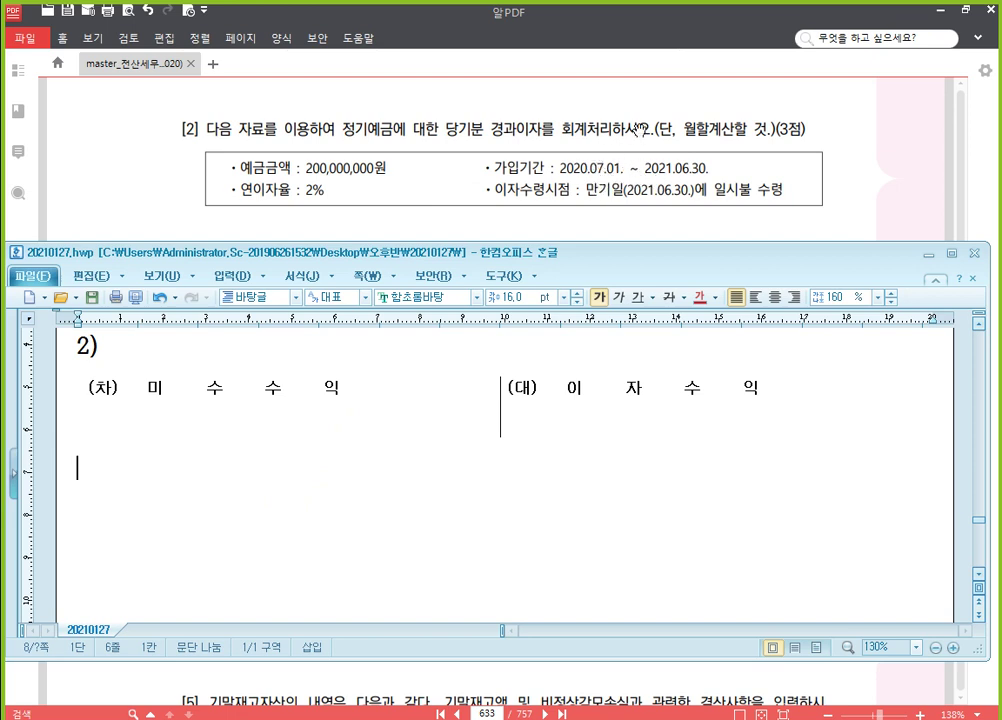
type("200,000,000")
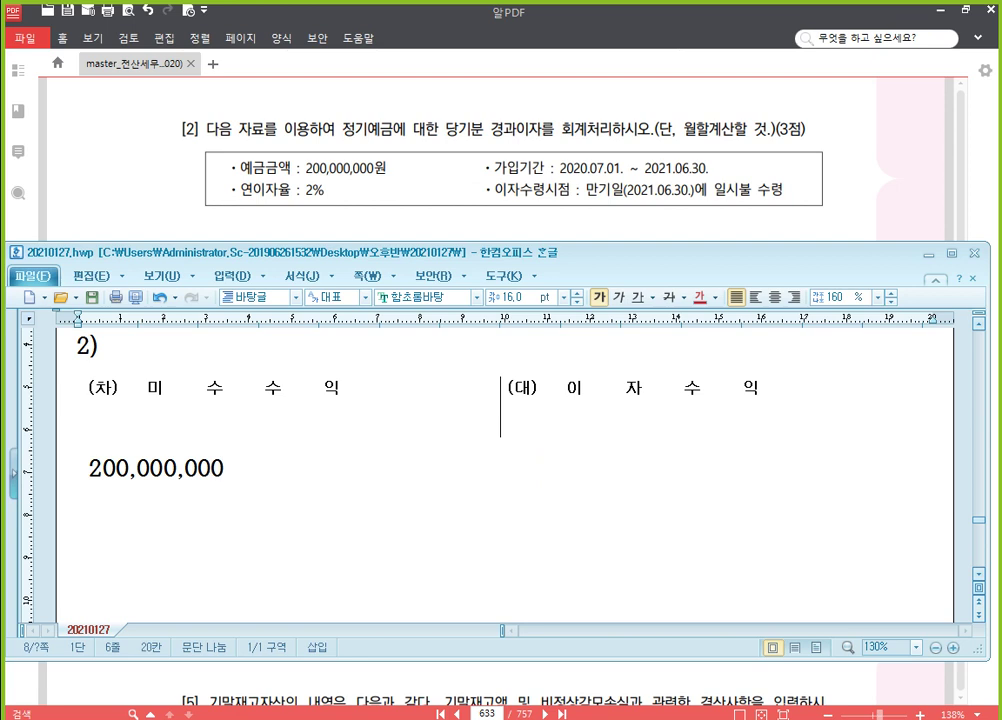
key("Hangul")
type("X 0.02")
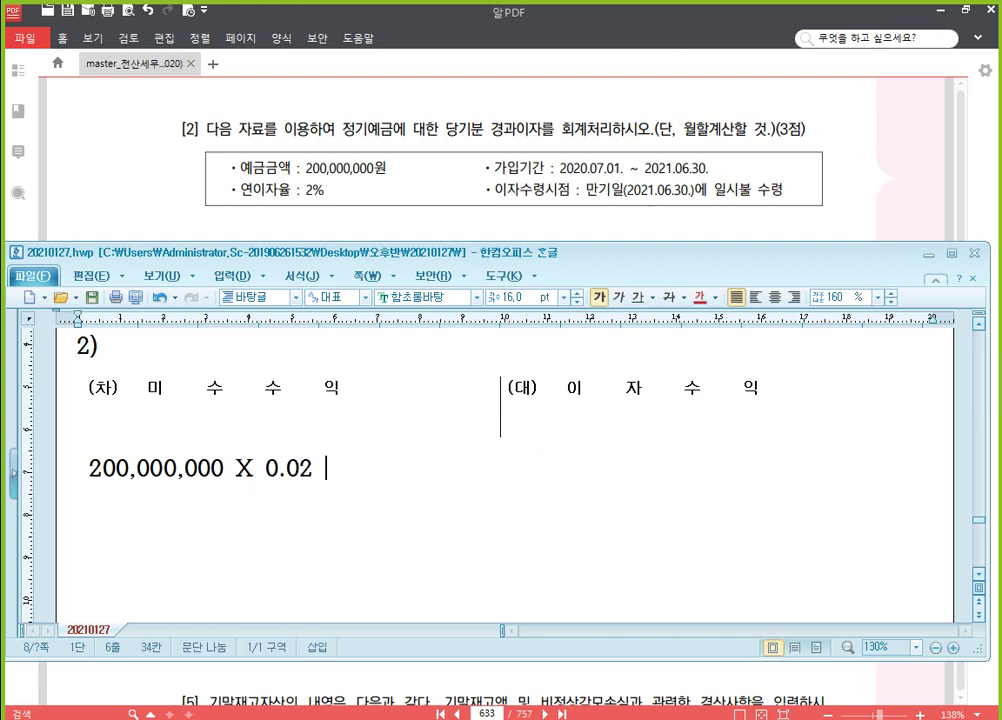
type(" = 4,000,000")
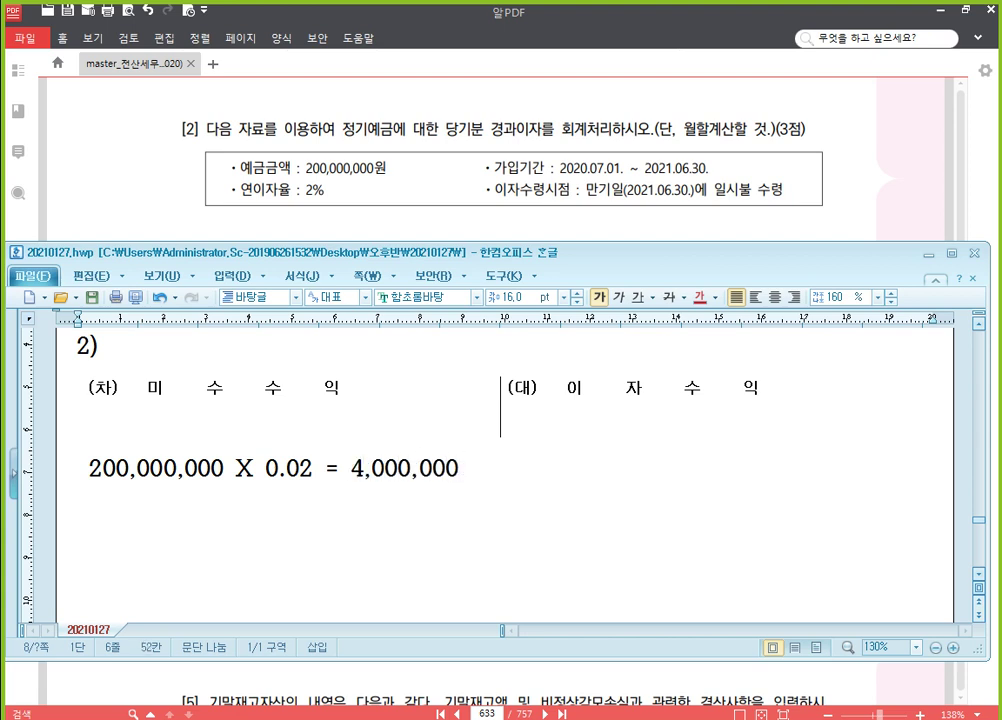
type(" X 6/12 =")
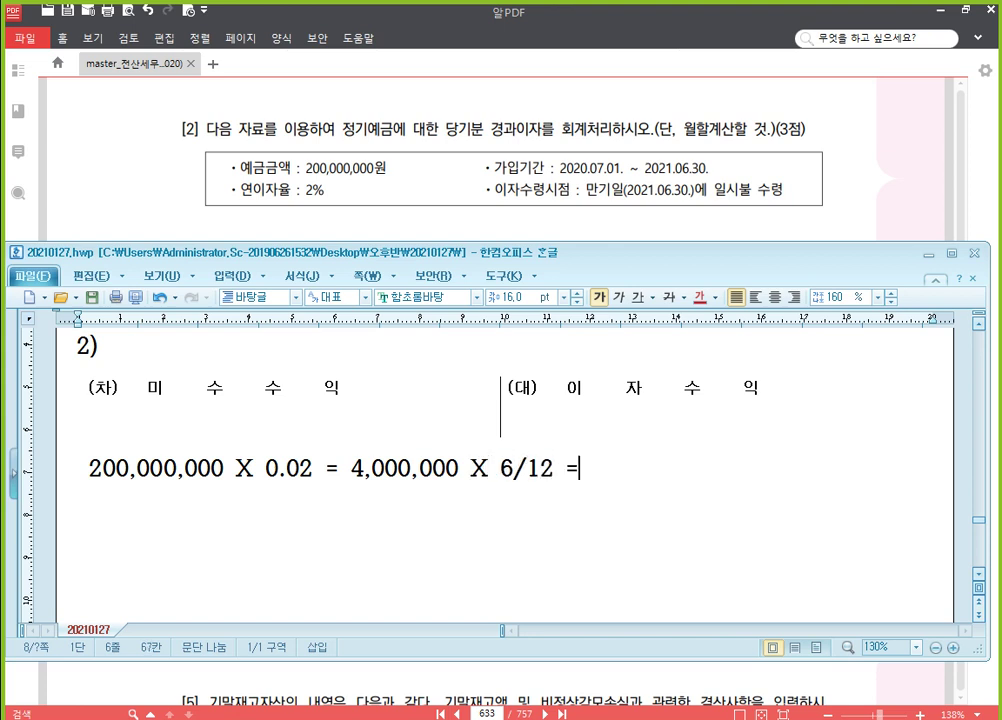
type(" 2,000,000")
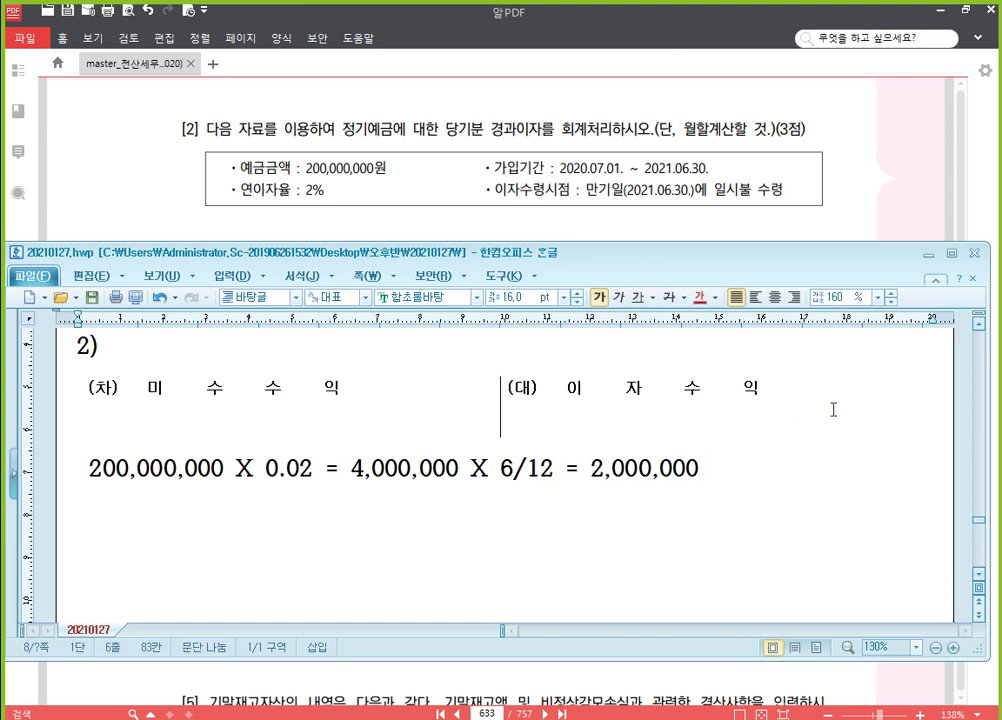
Enter 2,000,000 as both the credit and debit amounts of entry 2)
left_click(870, 428)
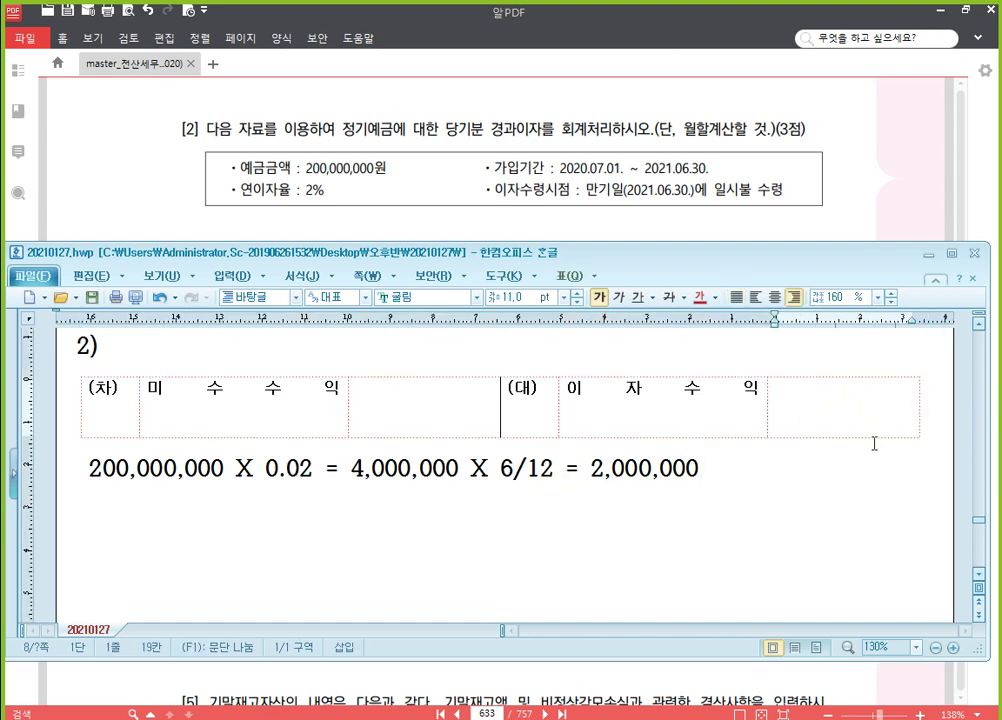
type("2,000,000")
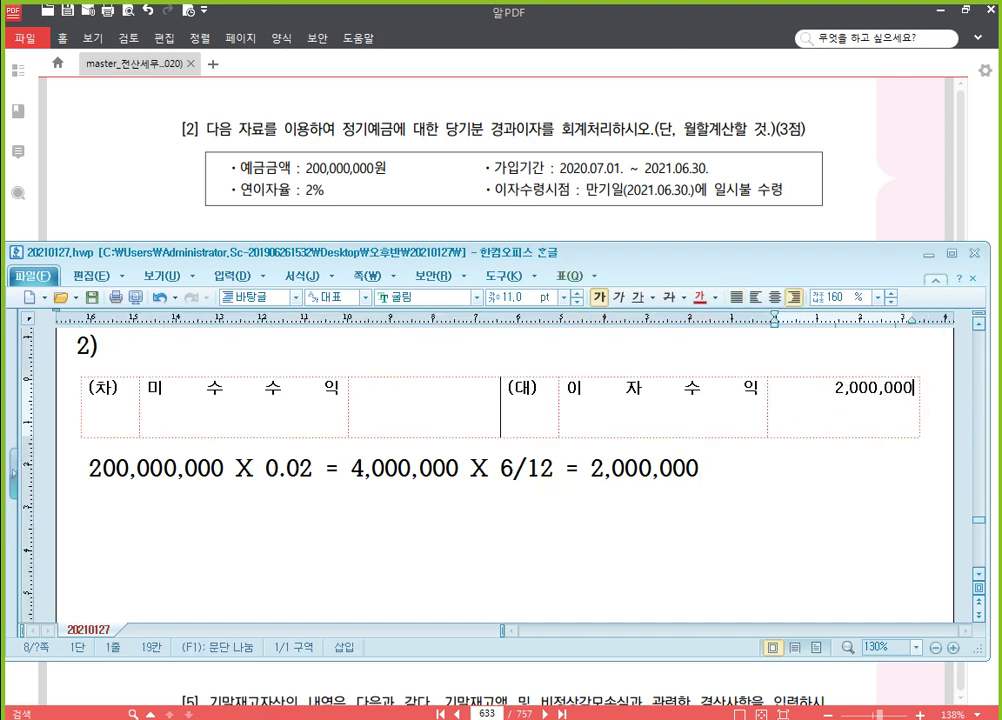
left_click(449, 408)
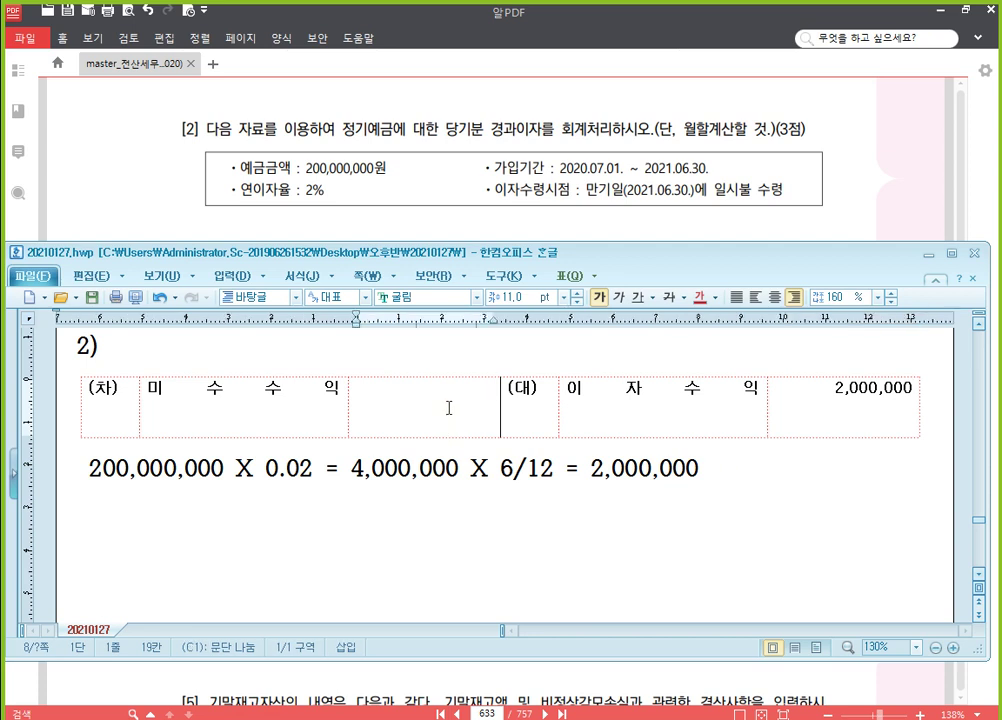
type("2,000,000")
Read question [3] in the PDF, and in 20210127.hwp add the heading "3)" with a blank (차)/(대) table below the interest calculation
left_click(558, 208)
scroll(539, 443, "down", 4)
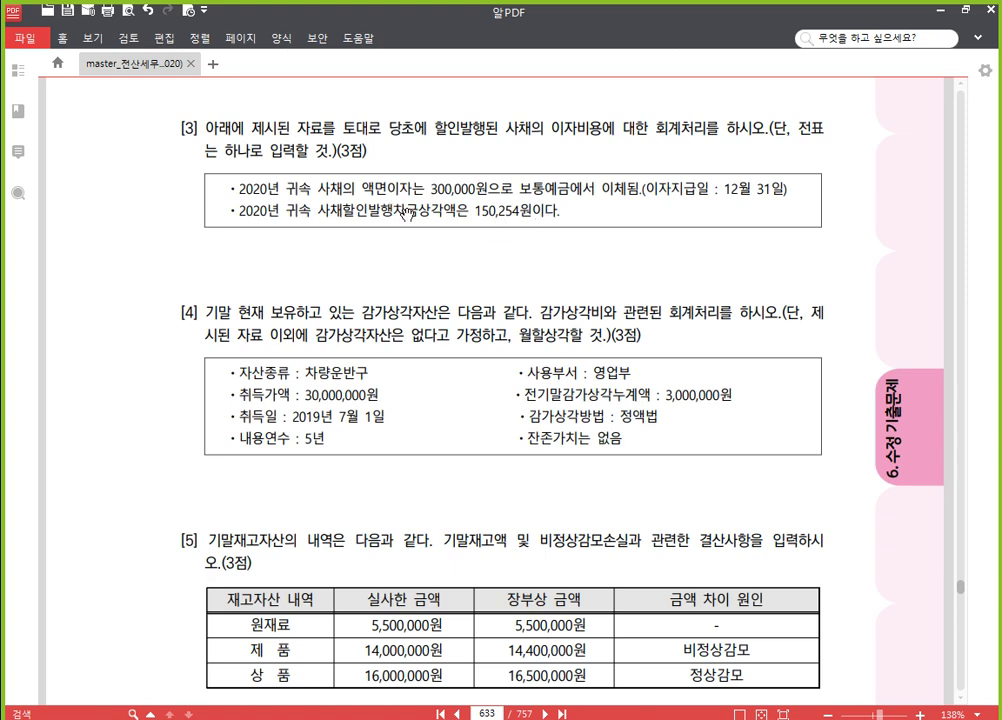
left_click_drag(347, 261, 347, 240)
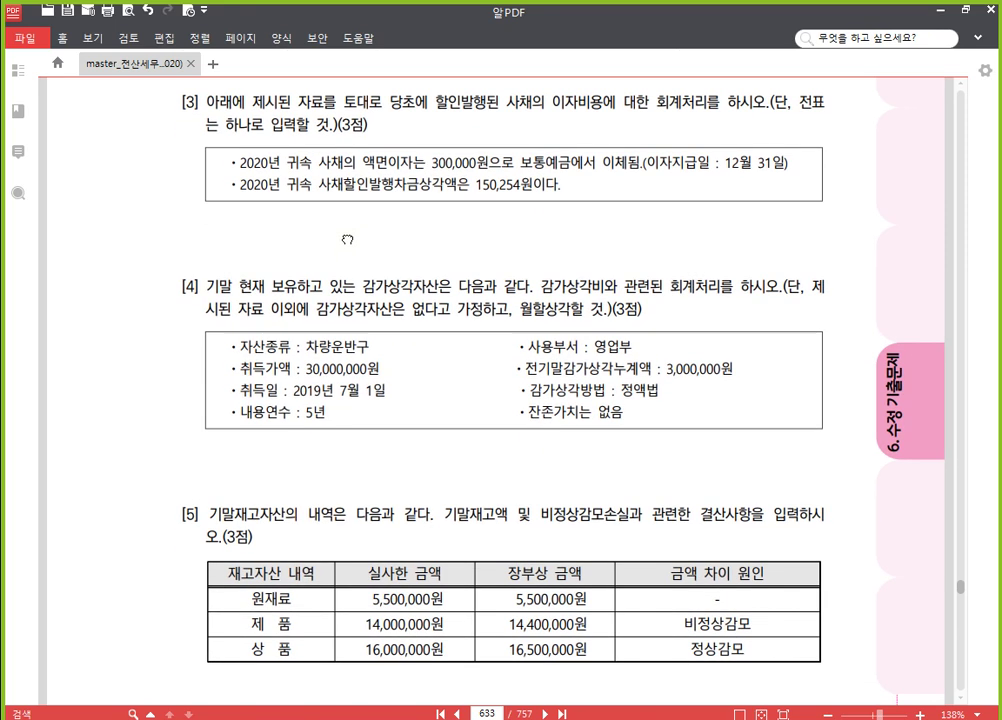
scroll(345, 220, "up", 1)
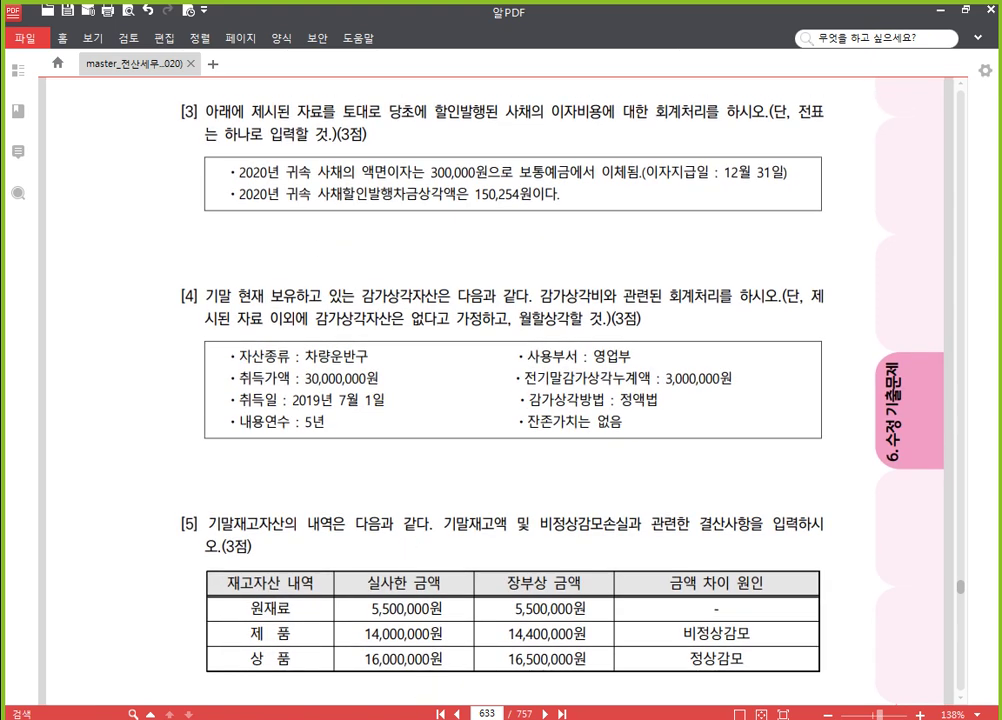
key("alt+Tab")
left_click(134, 550)
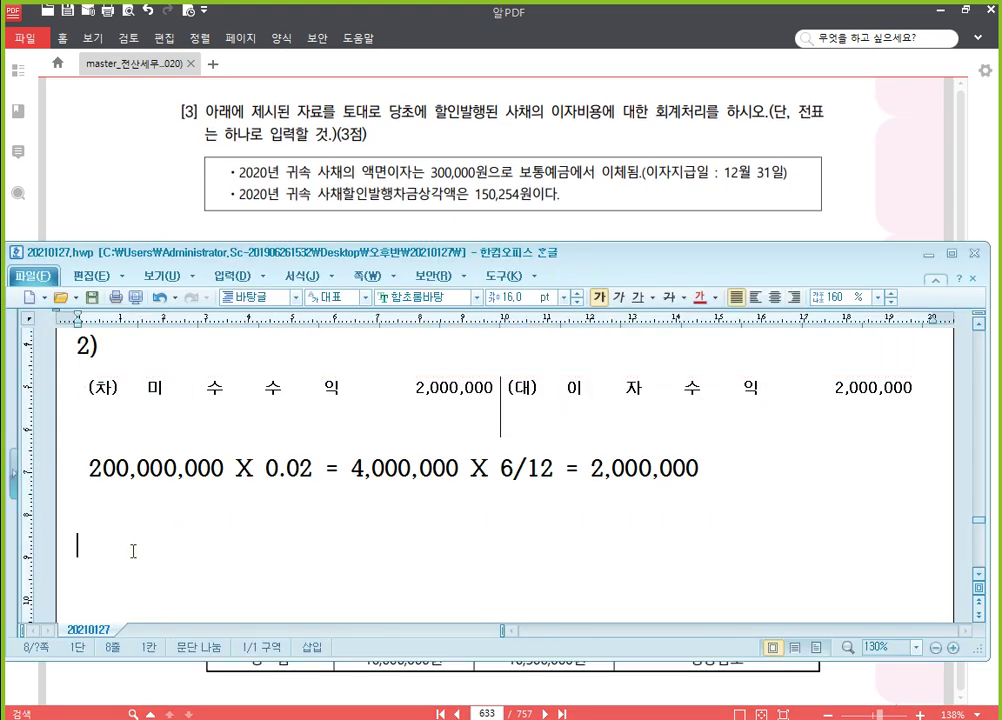
type("3)")
key("Return")
type("(차)\t(대)")
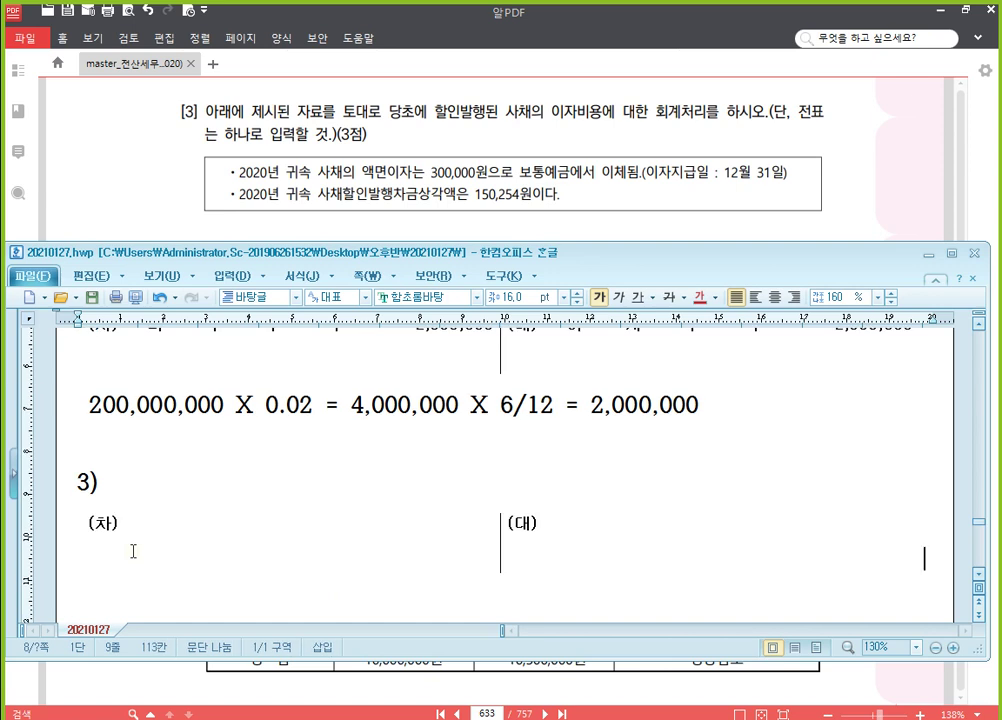
Enter 이자비용 as the debit account of entry 3) with 유효이자 as its amount
scroll(133, 551, "down", 3)
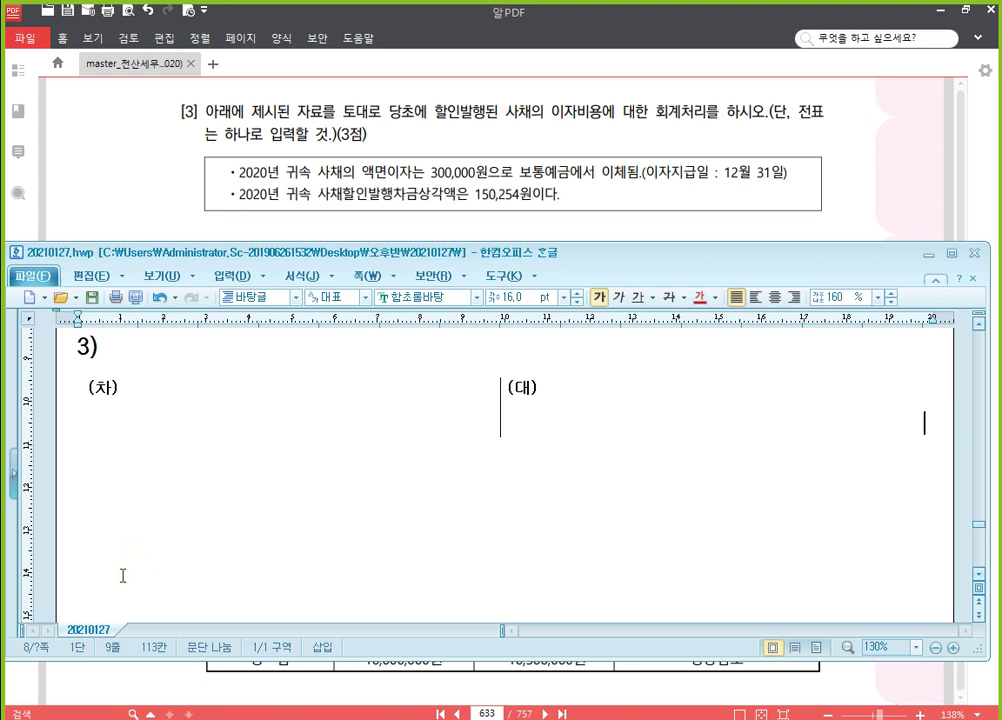
left_click(177, 409)
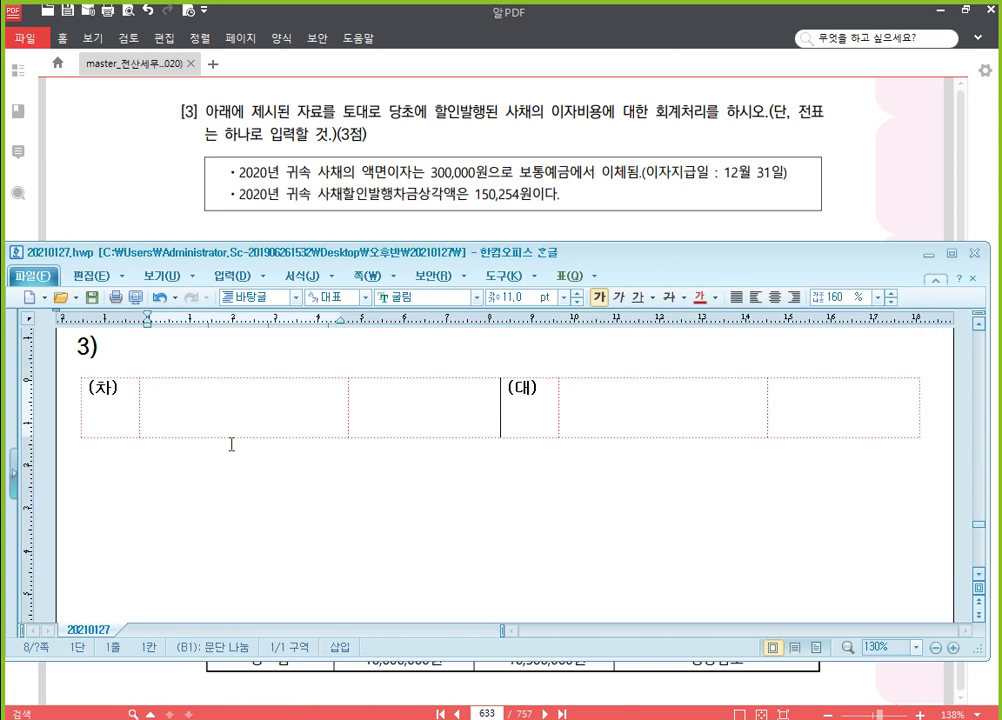
type("dlw")
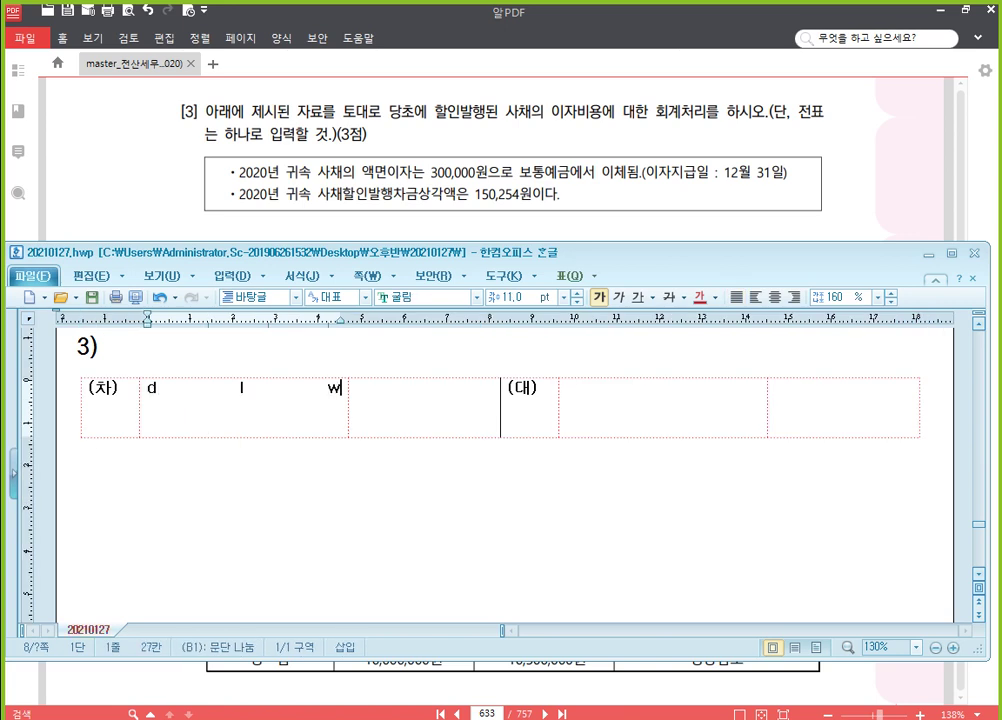
key("BackSpace")
key("BackSpace")
key("BackSpace")
type("ㅇ이자비용")
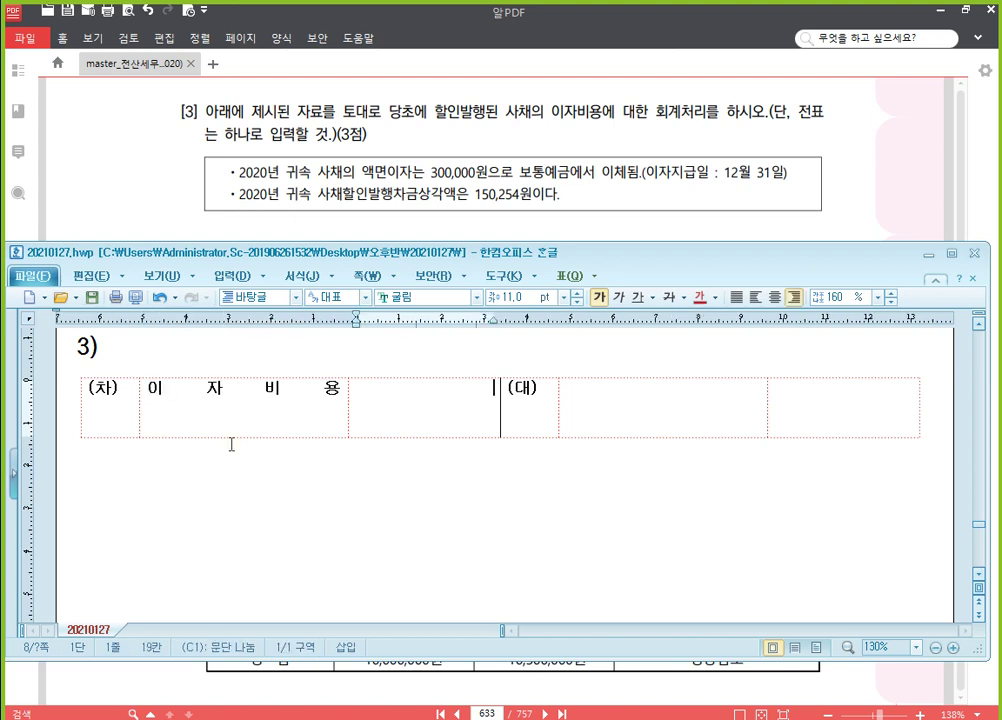
type("유효이자")
key("Tab")
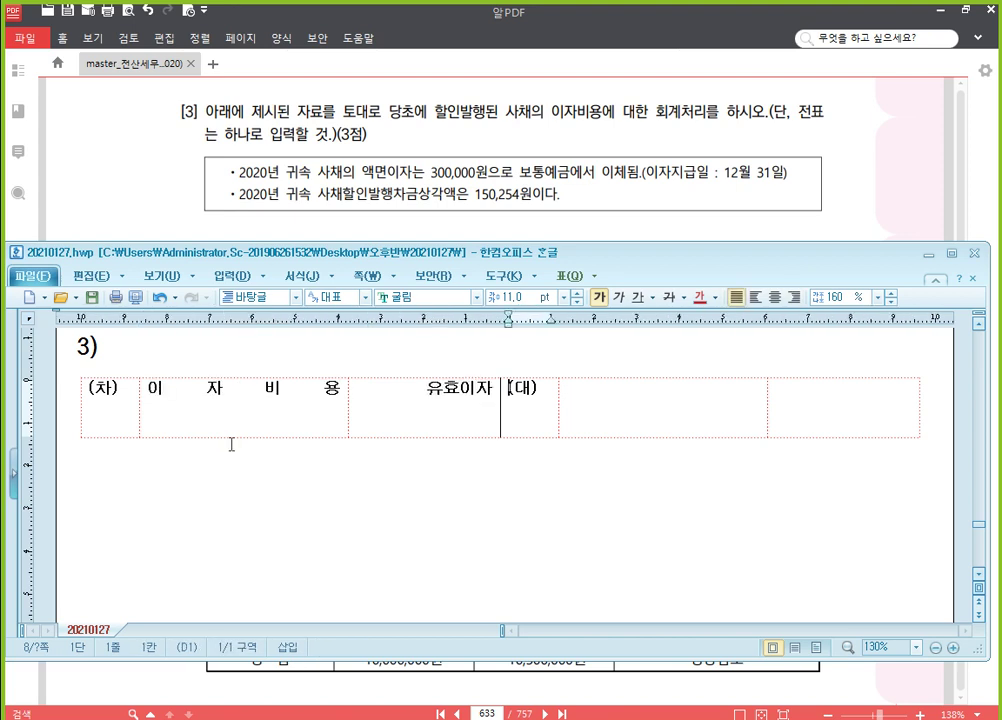
Enter 보통예금 as the credit account of entry 3) with 액면이자 as its amount
key("Tab")
type("보통예금")
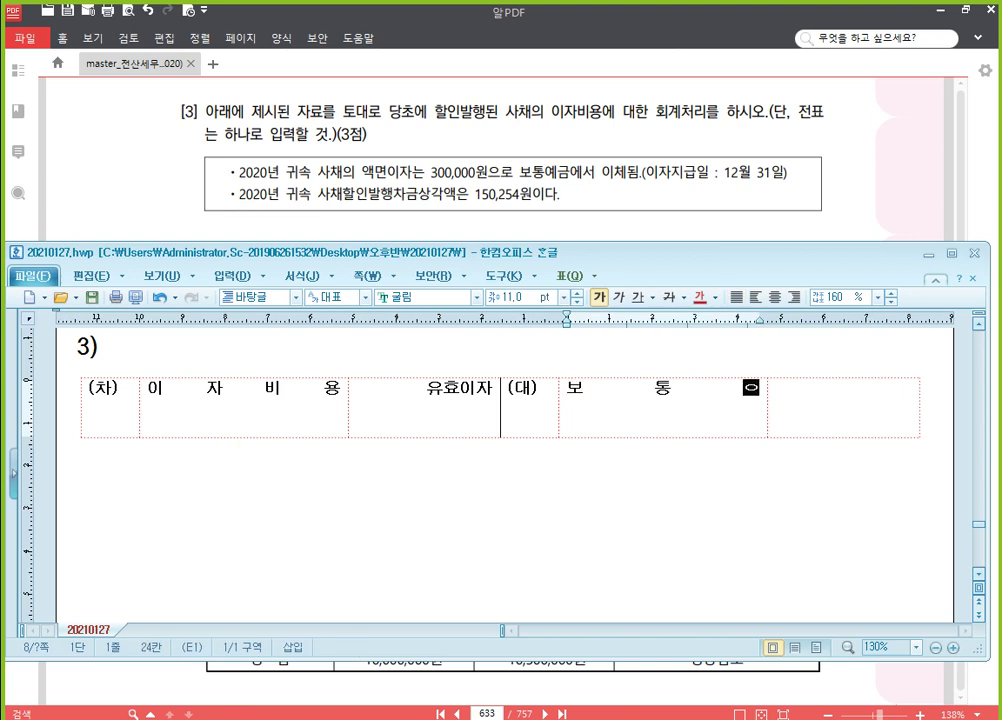
key("Tab")
type("액면이자")
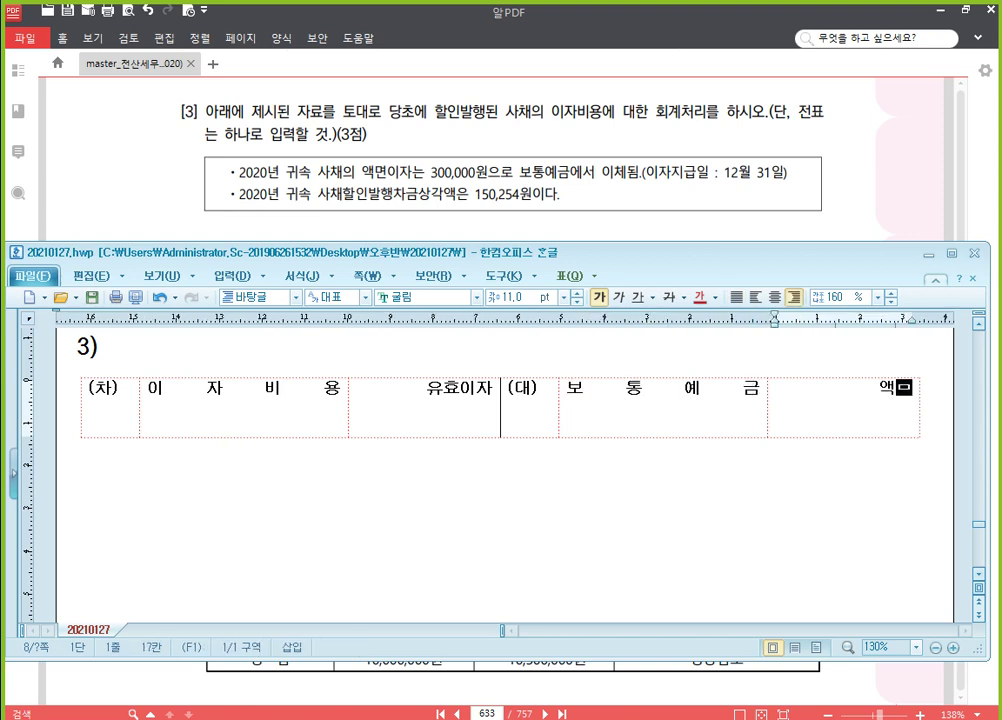
Add a second credit line to entry 3) with the account 사채할인발행차금 and 상각액 as its amount
left_click(231, 444)
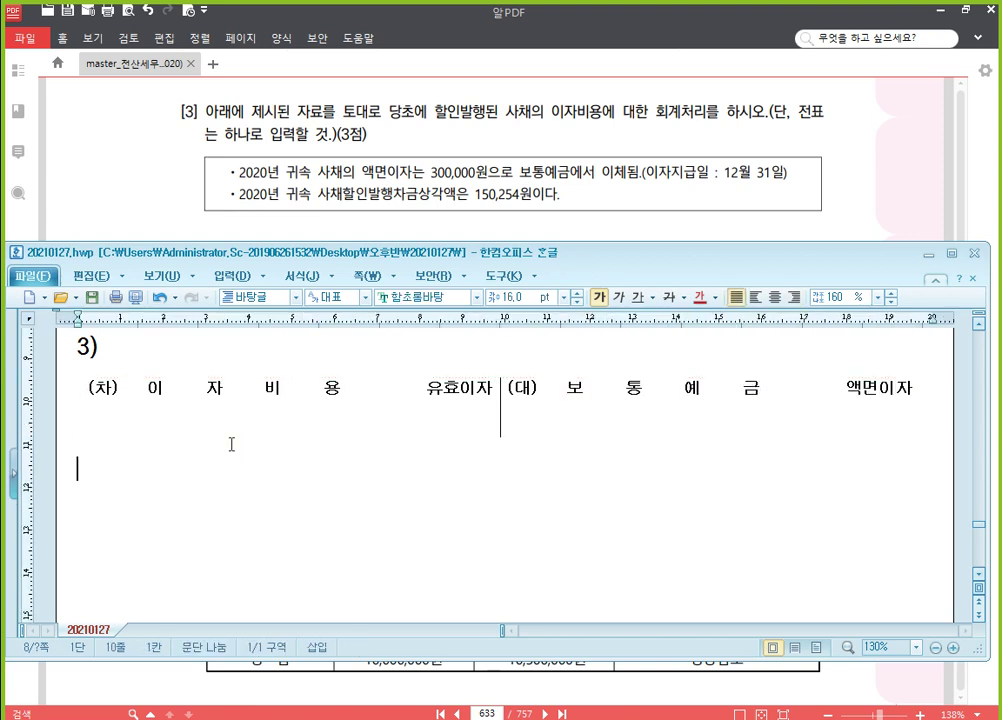
key("Up")
key("Left")
key("Return")
type("ㅅ")
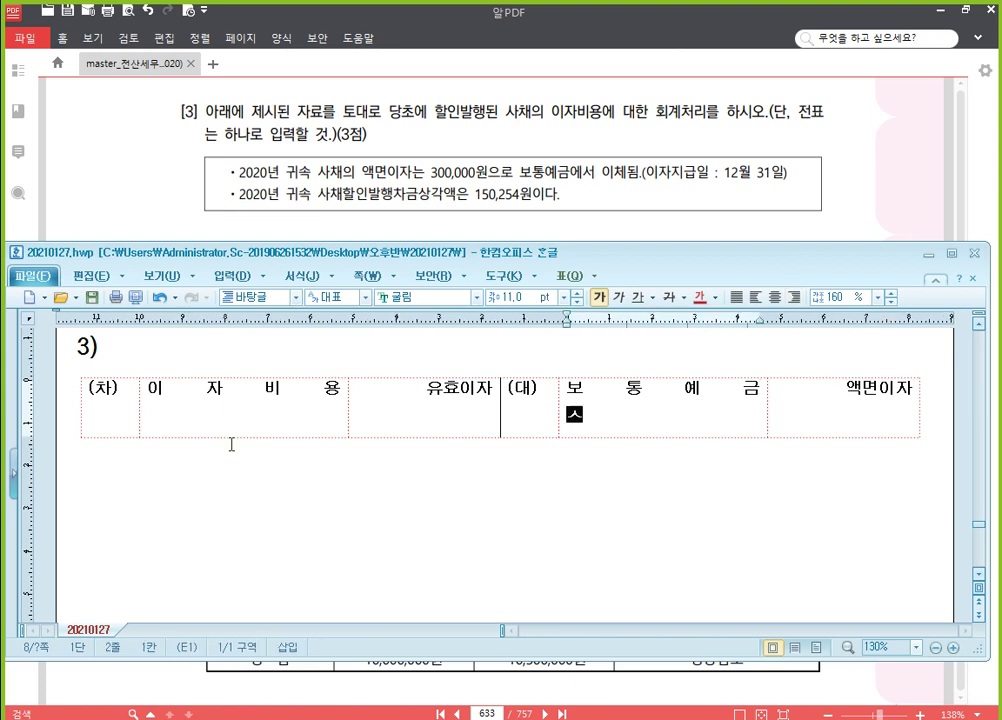
type("ㅏ채할인발채")
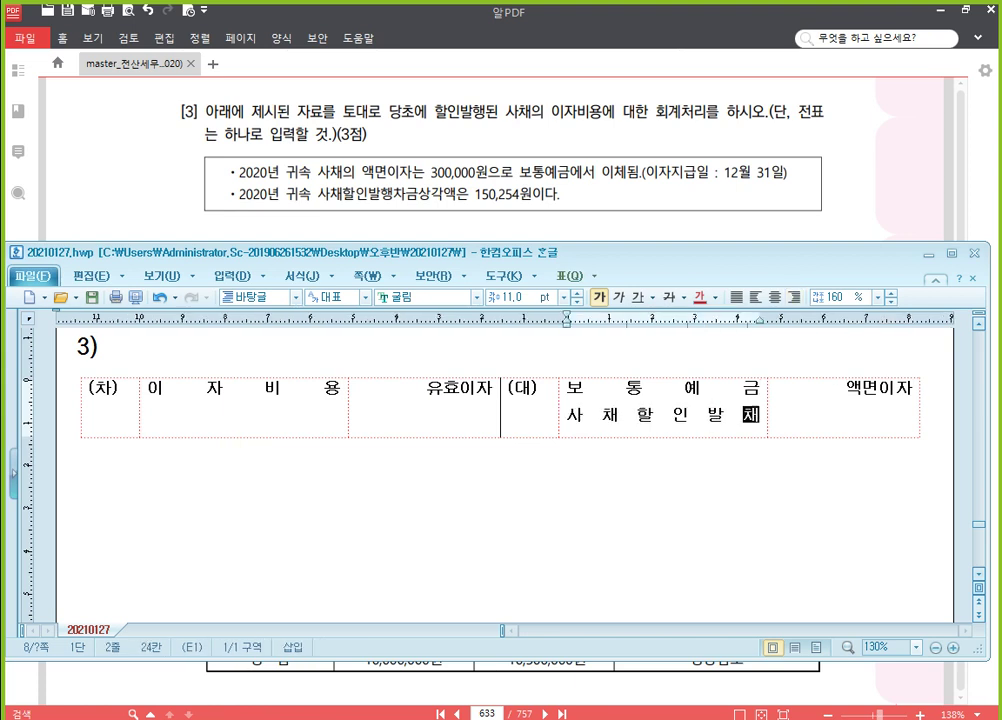
key("BackSpace")
key("BackSpace")
type("해ㅇ차금")
key("Tab")
key("Return")
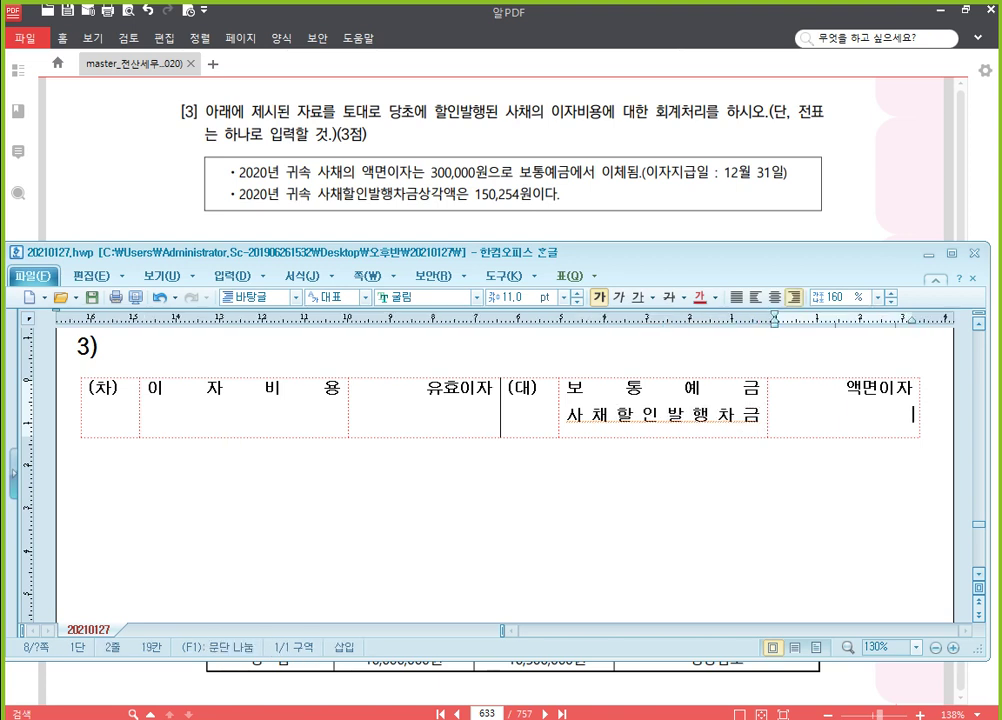
type("상각액")
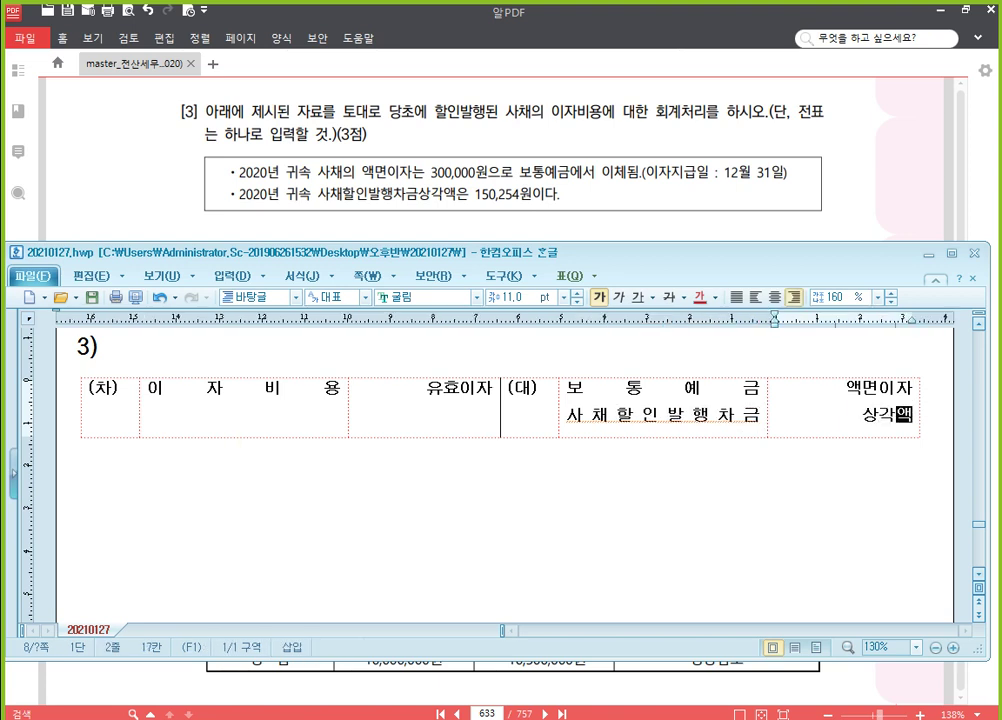
Add a second (차)/(대) table below the one in entry 3) and enter 이자비용 as its debit account
left_click(231, 443)
type("(차)\t(대)")
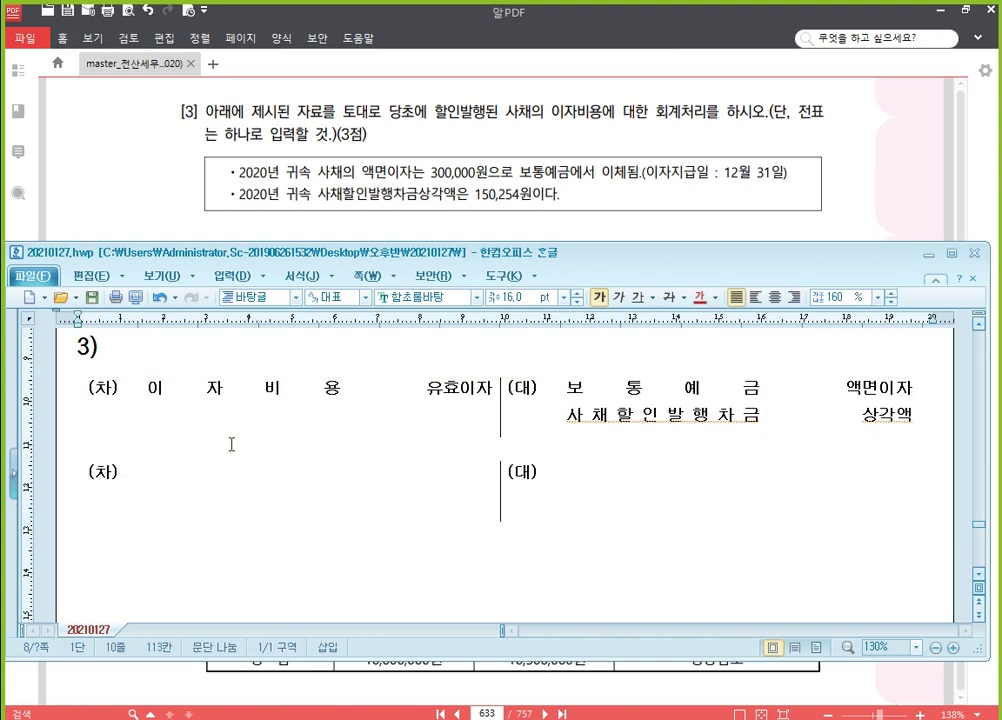
left_click(246, 497)
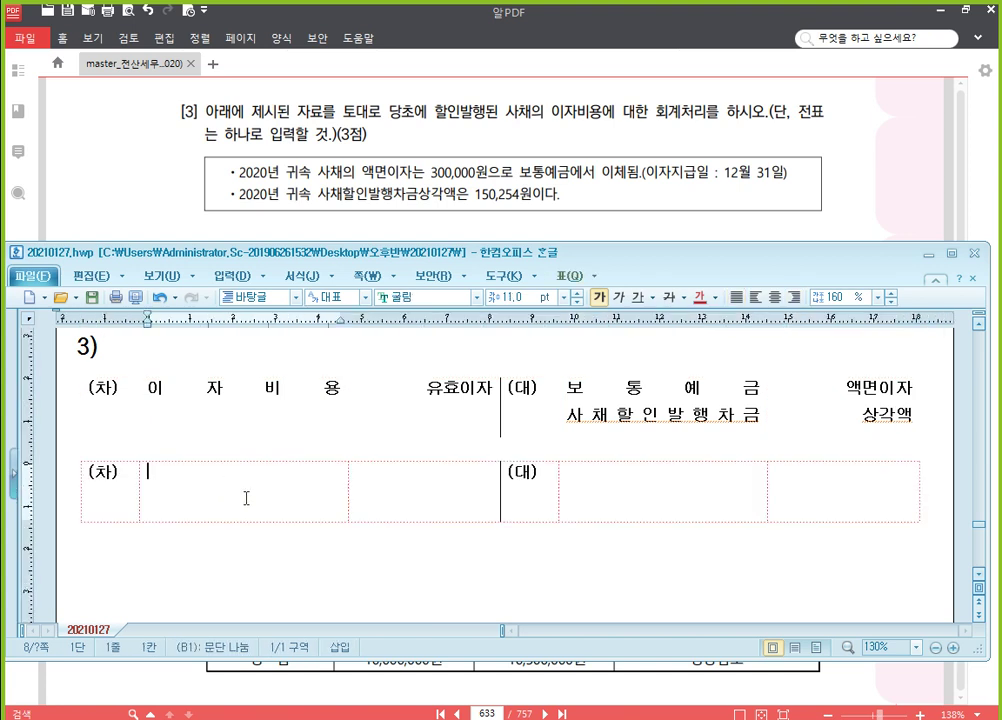
type("이      자      비      용")
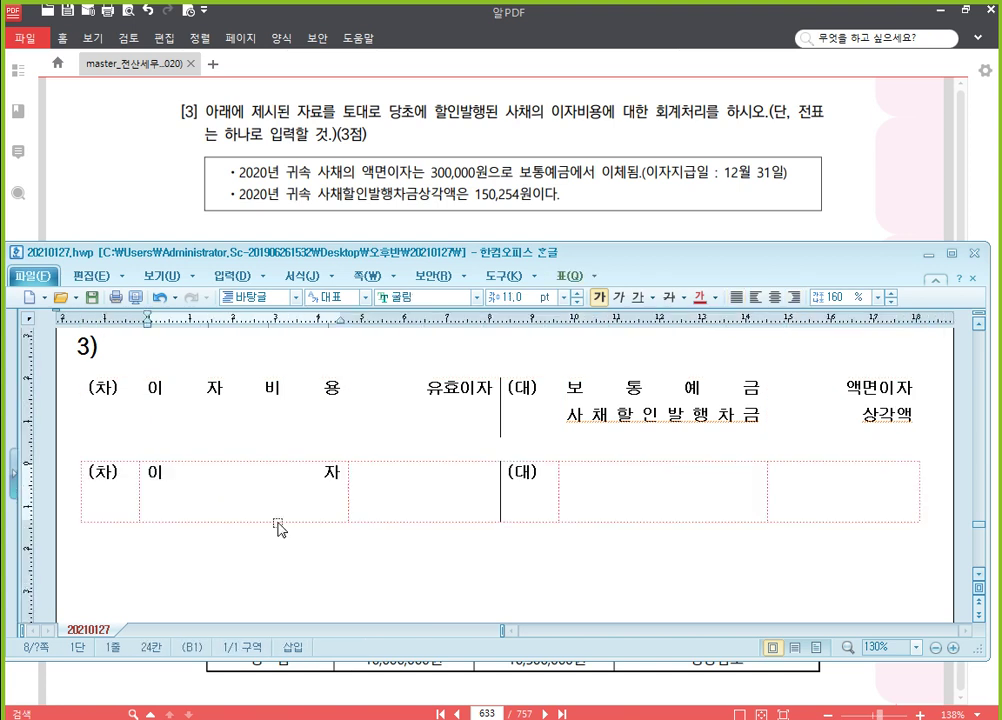
Enter 보통예금 and 사채할인발행차금 on separate lines as the credit accounts of entry 3)'s second table
key("Tab")
key("Tab")
key("Tab")
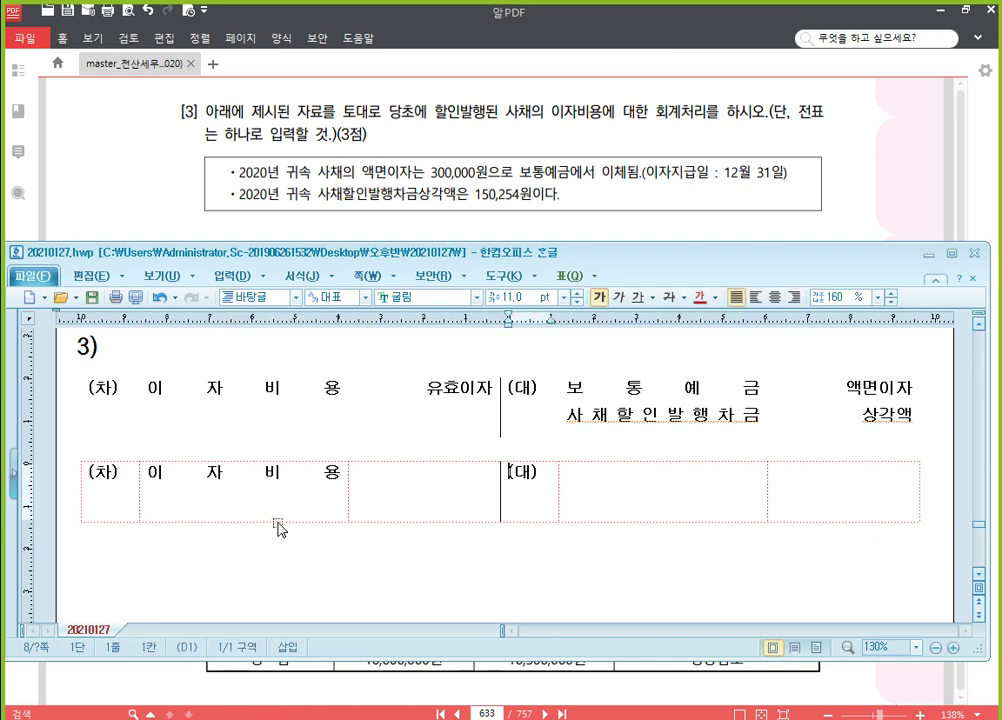
type("ㅂ보      통      예      금")
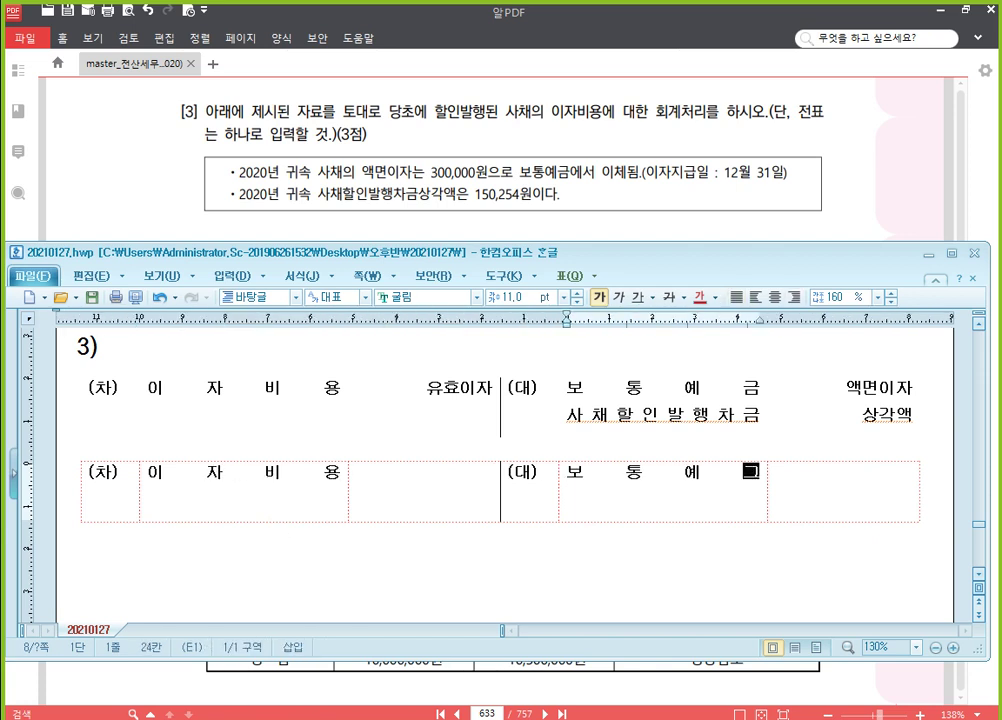
key("Return")
type("사  채  할  인  발  행  차")
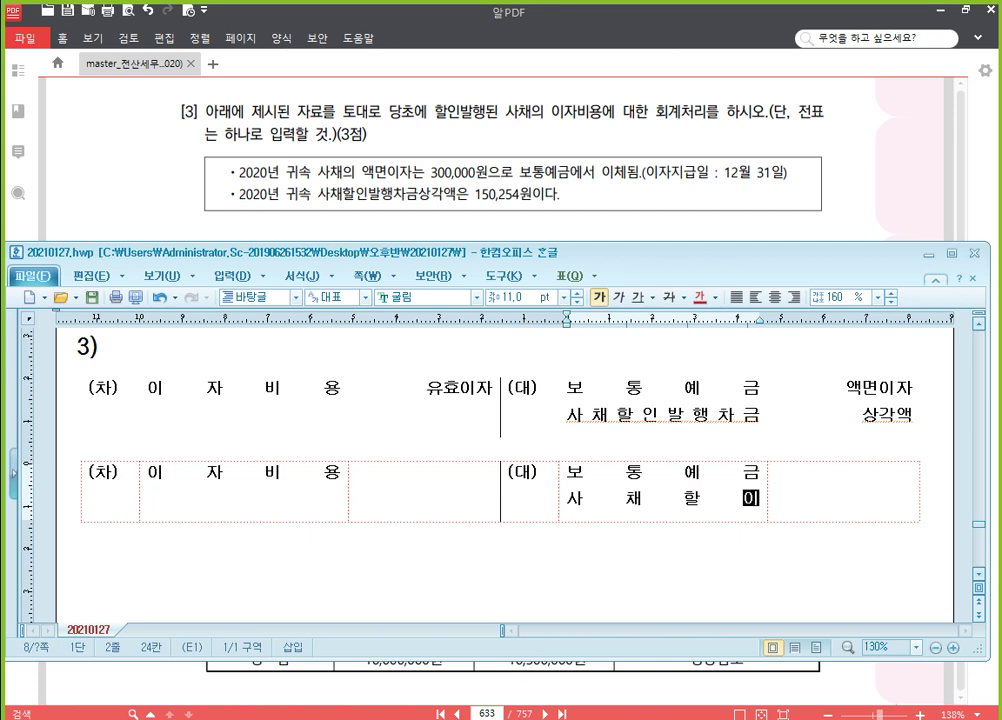
type("  금")
key("Tab")
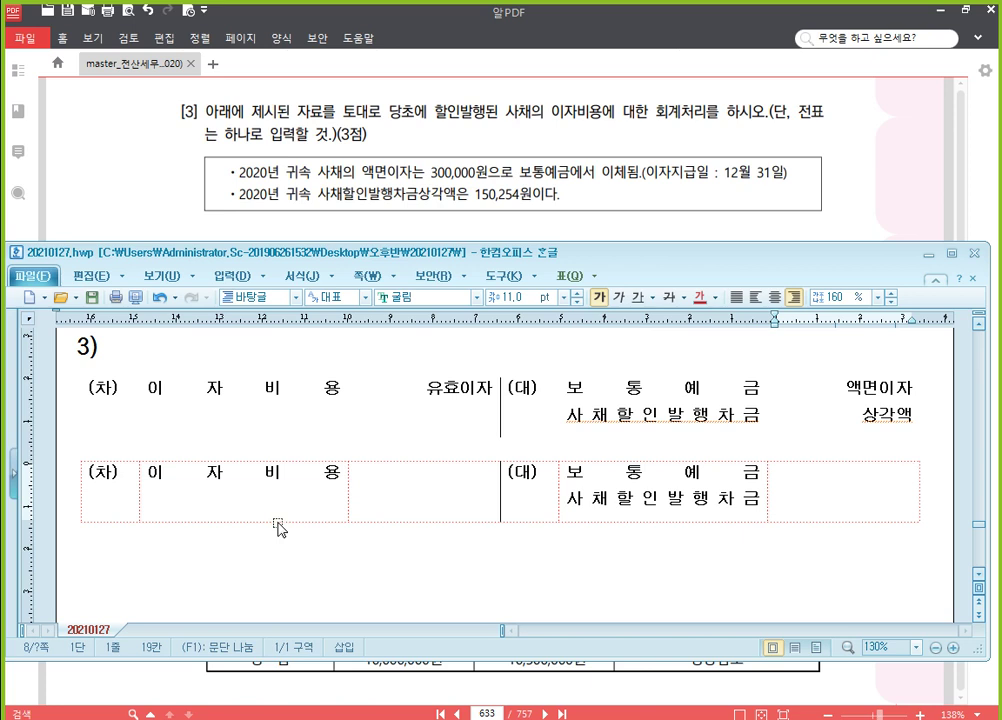
Enter credit amounts of 300,000 for 보통예금 and 150,254 for 사채할인발행차금, and 450,254 as the debit amount for 이자비용
type("300,00")
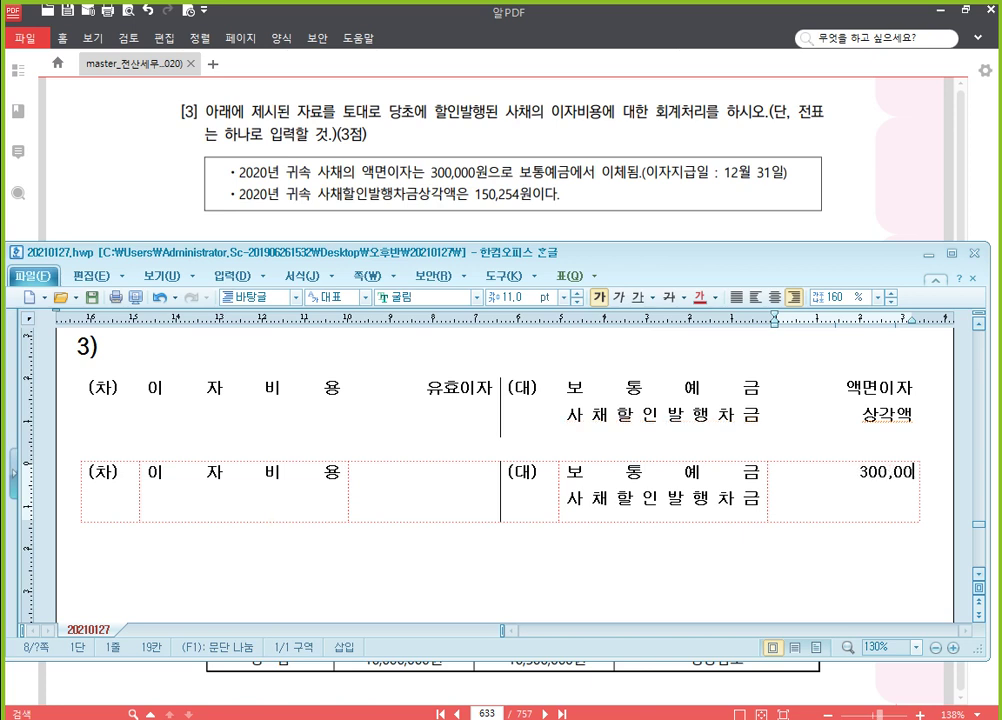
type("0")
type("150,254")
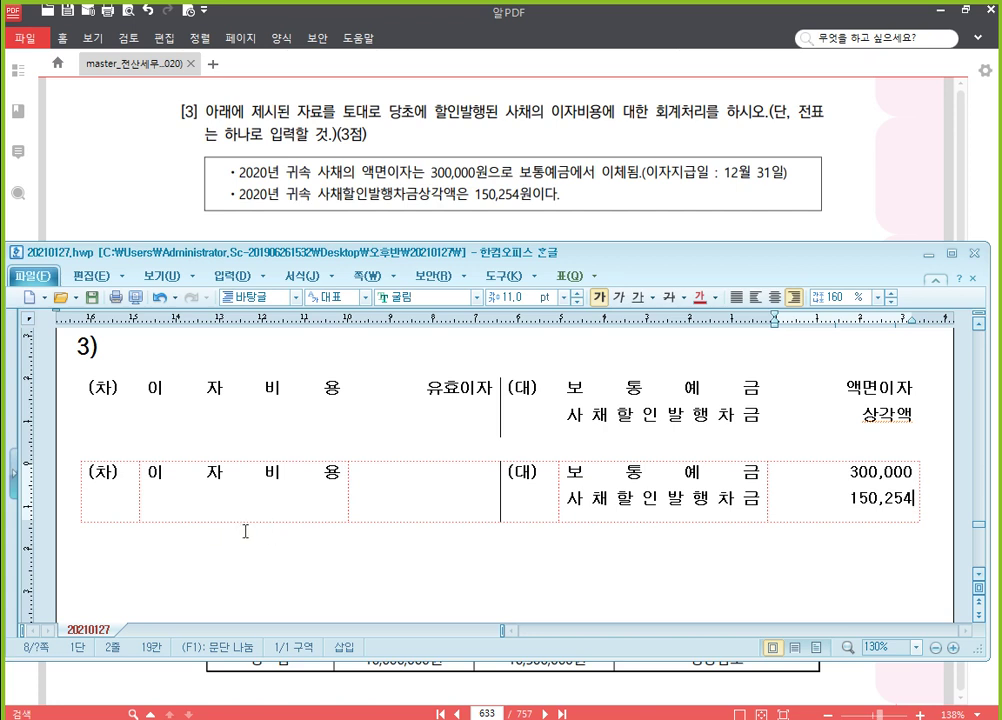
left_click(443, 488)
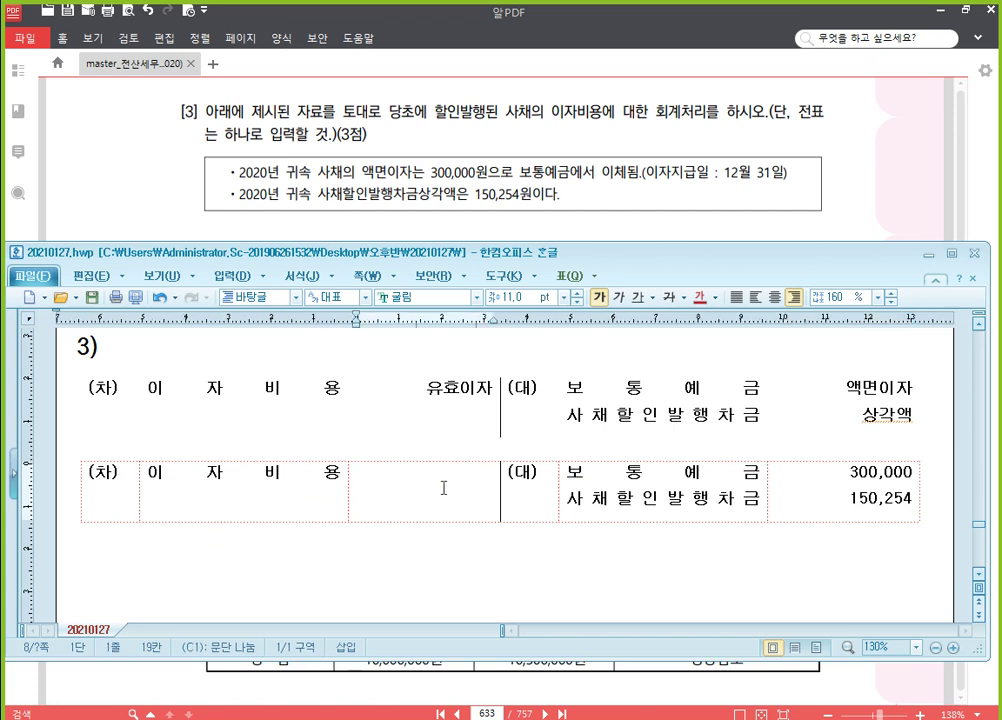
type("450,254")
Read question [4] in the PDF, and in 20210127.hwp add the heading "4)" with a blank (차)/(대) table below entry 3)
left_click(584, 195)
scroll(450, 467, "down", 3)
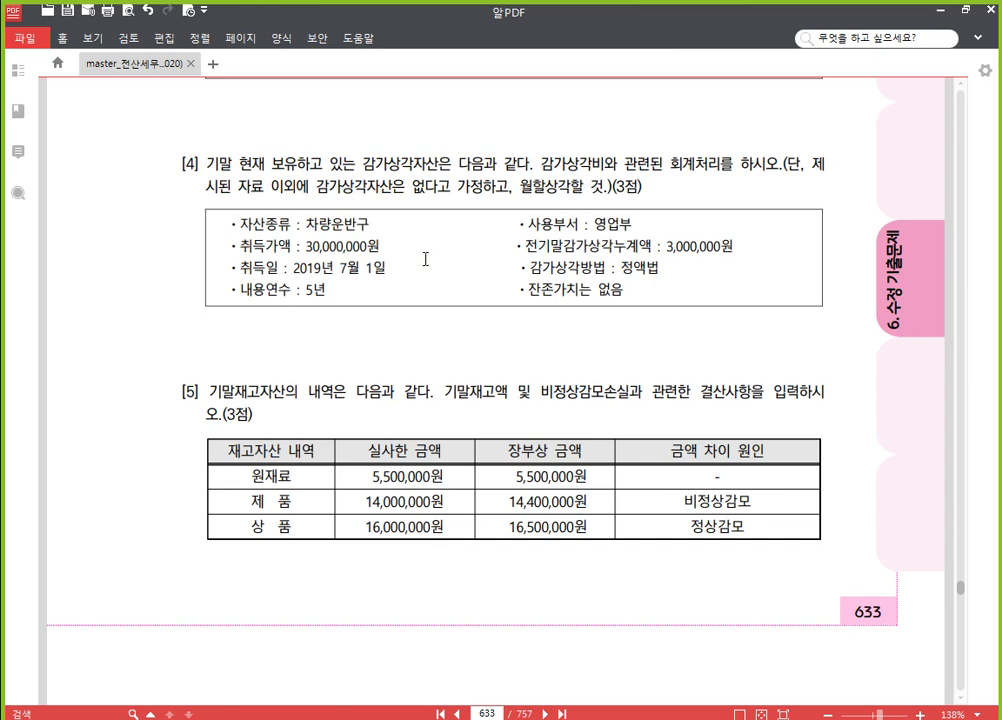
left_click(612, 240)
left_click_drag(456, 327, 484, 237)
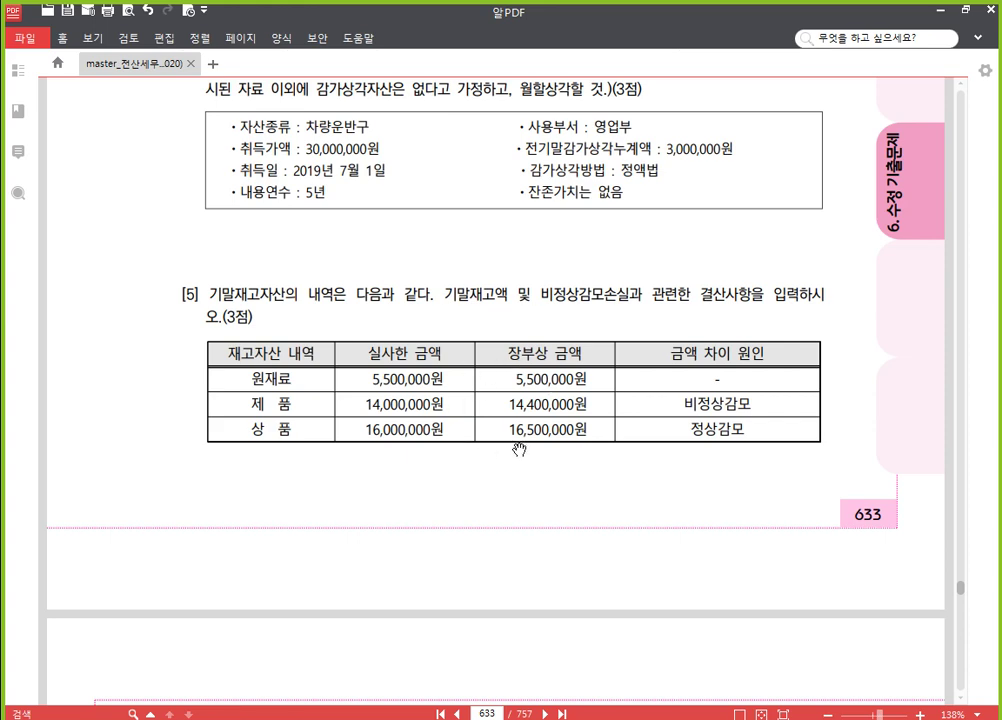
left_click_drag(461, 283, 454, 313)
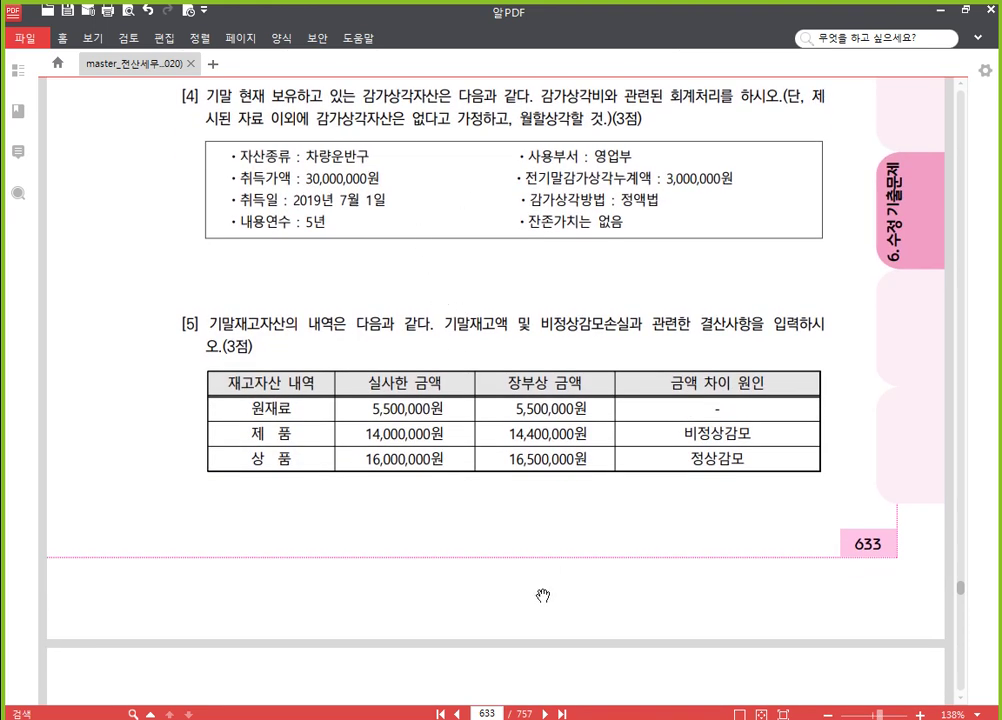
key("alt+Tab")
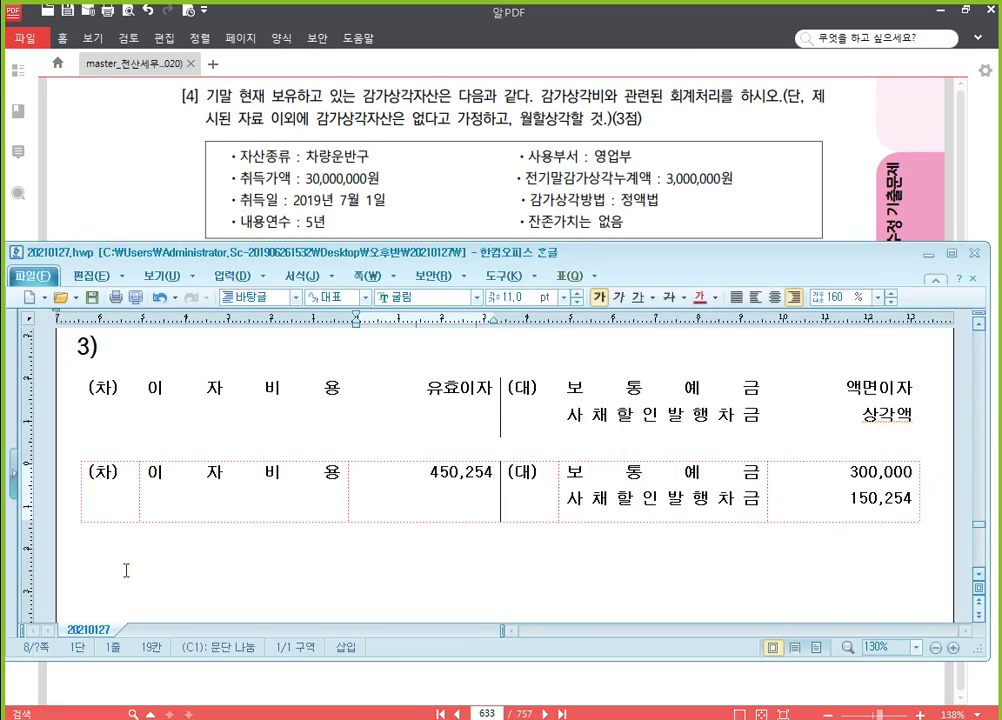
scroll(140, 595, "down", 1)
type("4)")
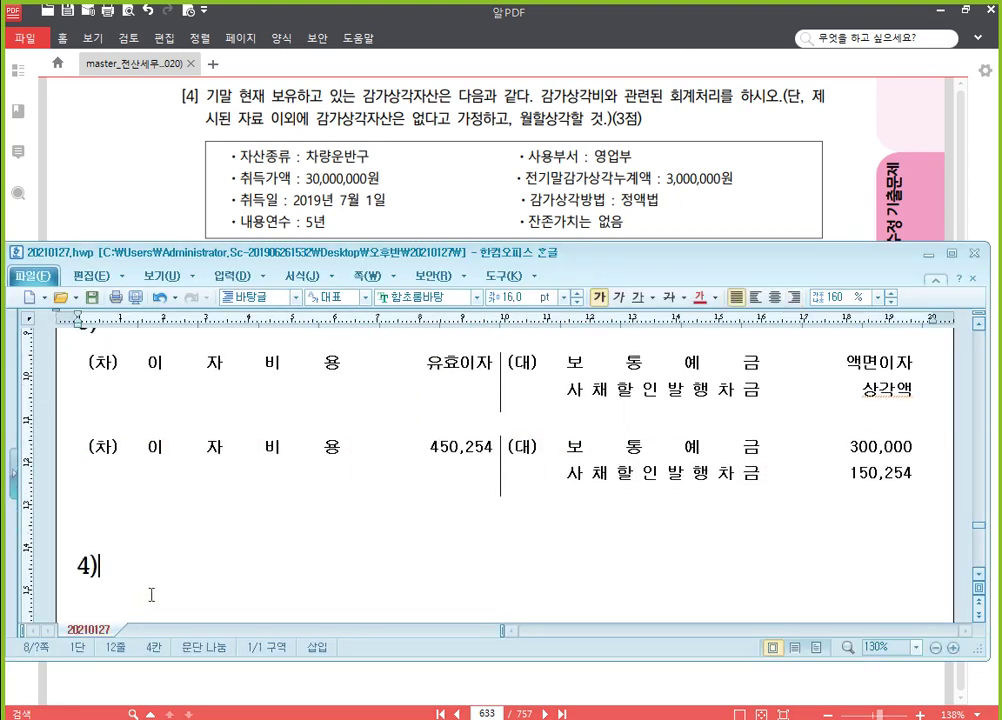
key("Return")
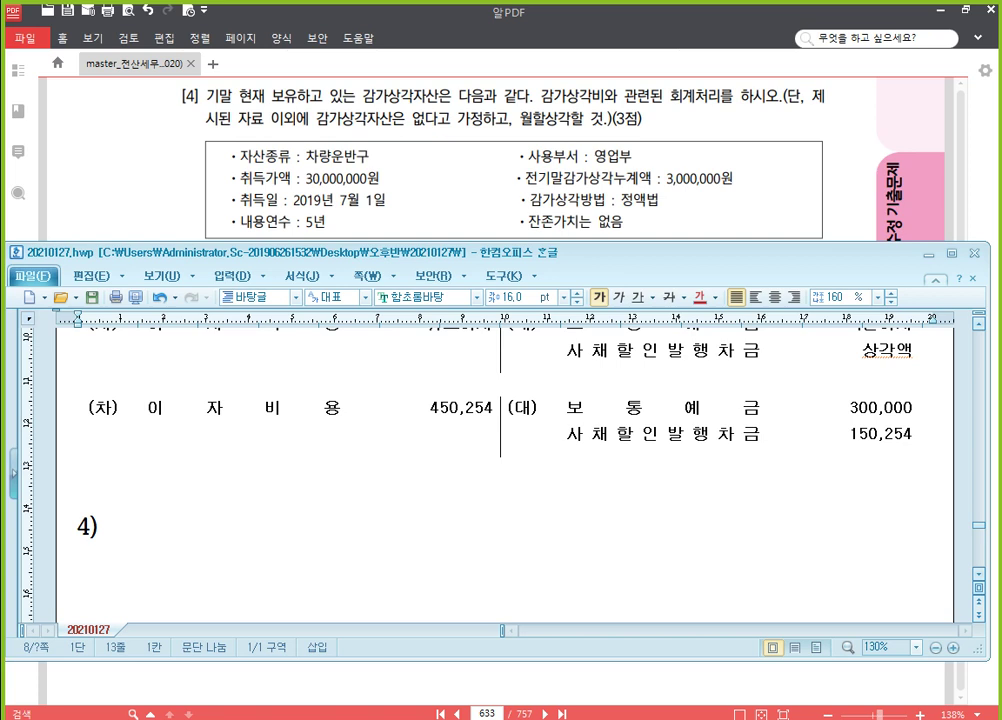
key("ctrl+v")
scroll(150, 592, "down", 1)
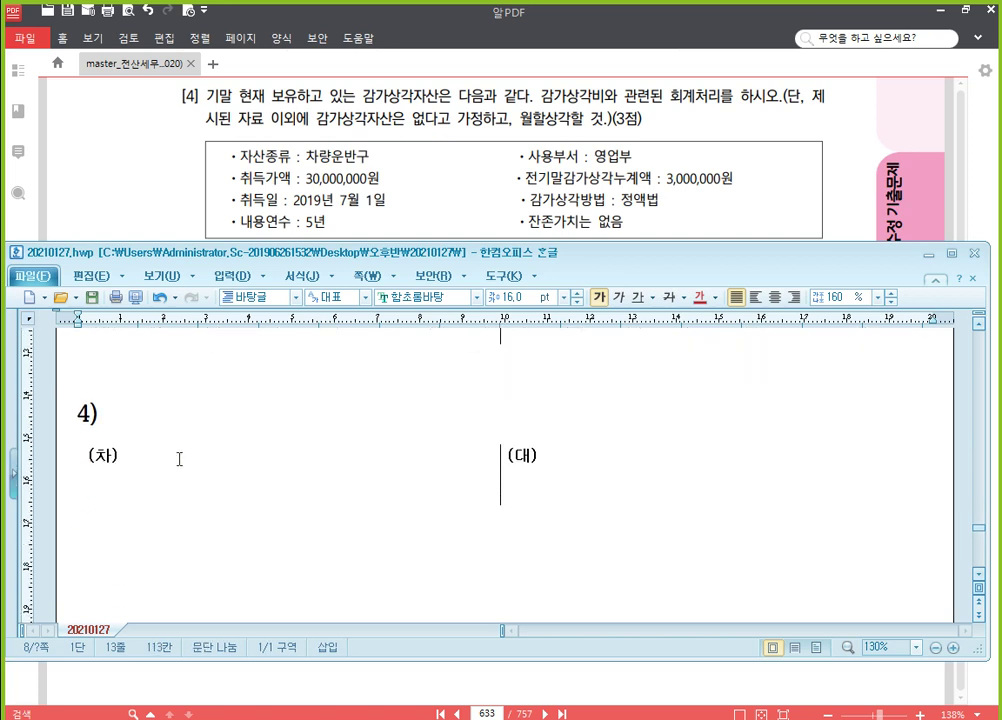
Enter 감가상각비(800) as the debit account of entry 4) with the amount 6,000,000
left_click(217, 476)
type("감")
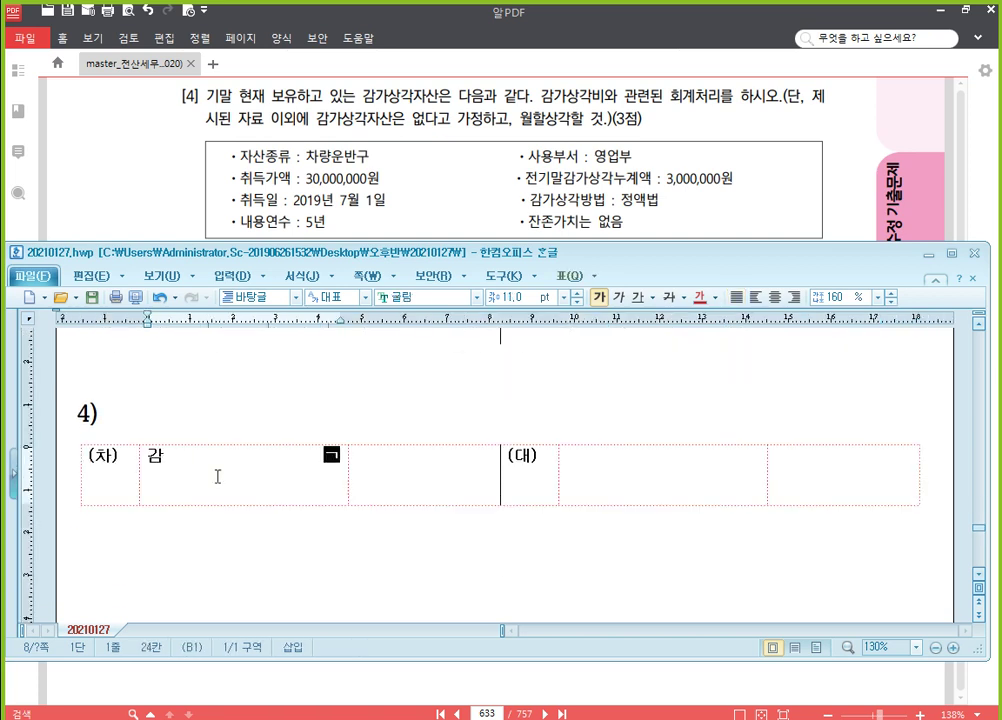
type("가상각비(")
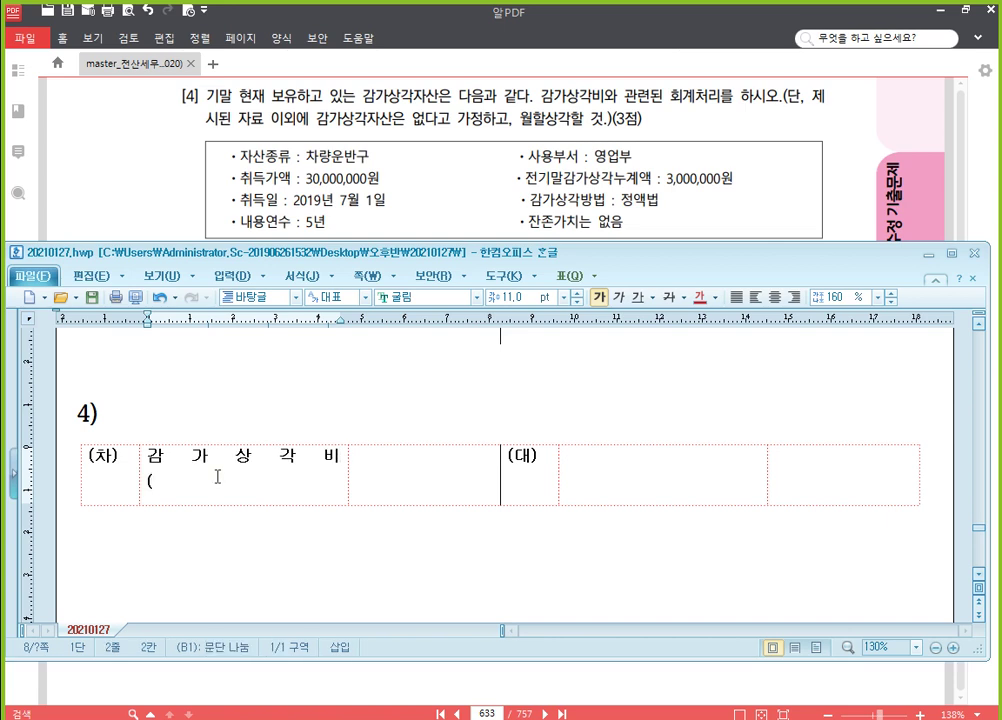
type("800)")
key("Tab")
type("6,0")
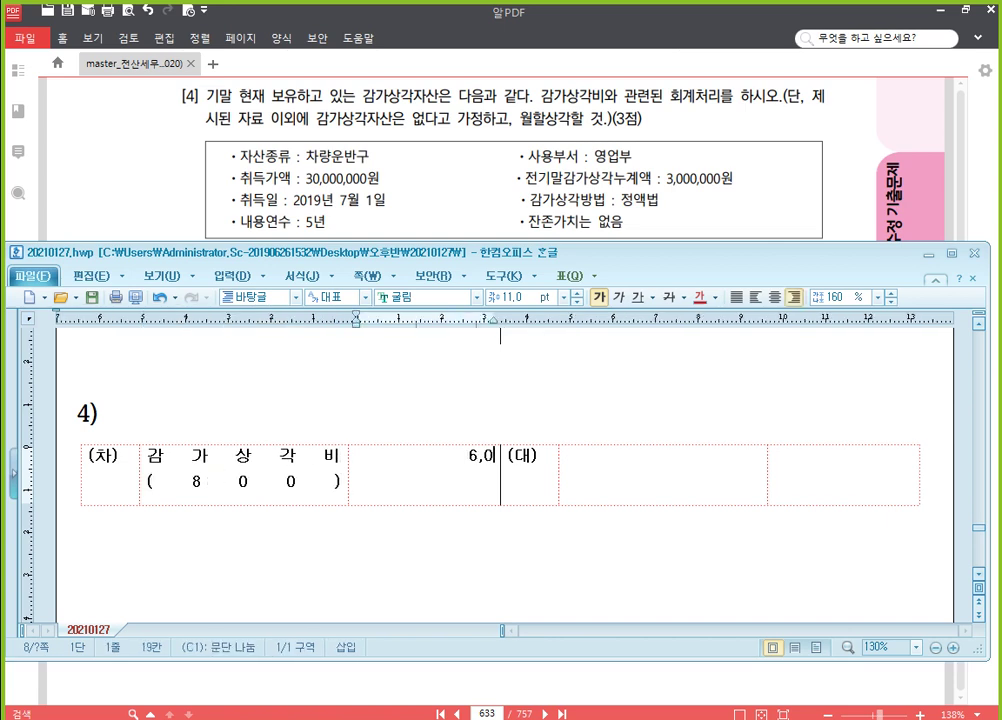
type("00,000")
Enter 감가상각누계액 with (209) on the line below as the credit account of entry 4), with the amount 6,000,000
key("Tab")
key("Tab")
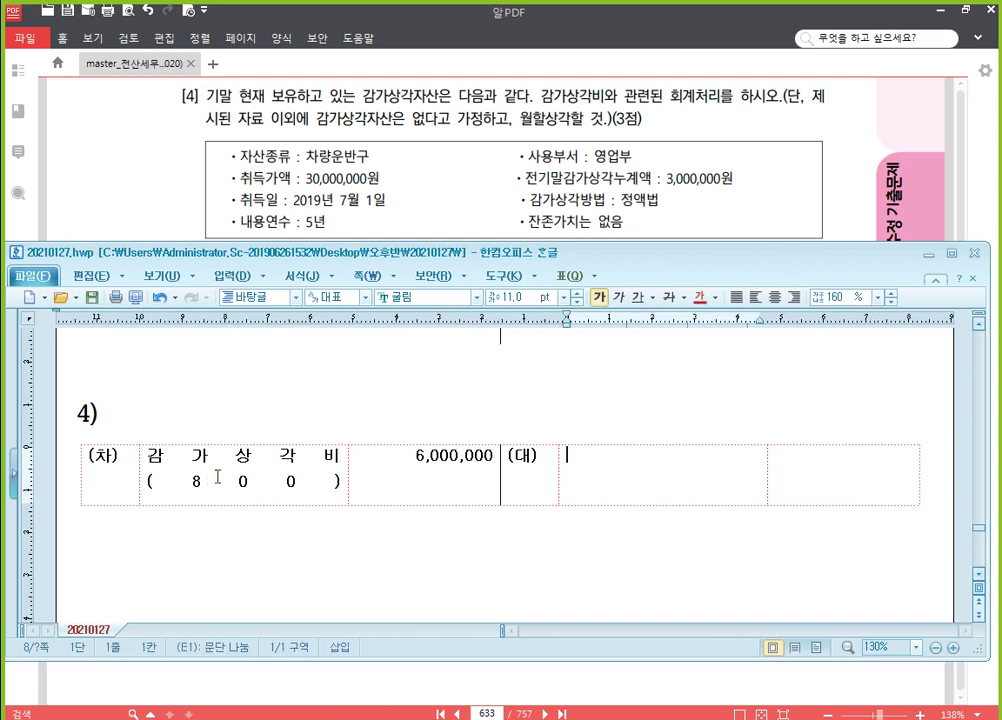
type("감가상각누계")
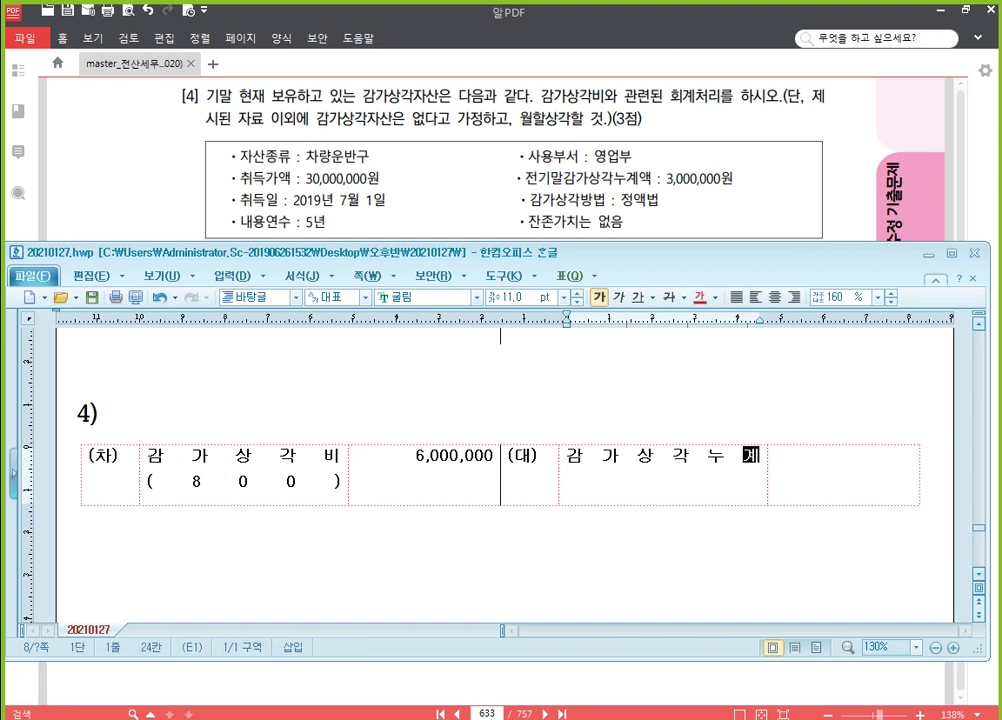
type("액")
key("Return")
type("(209")
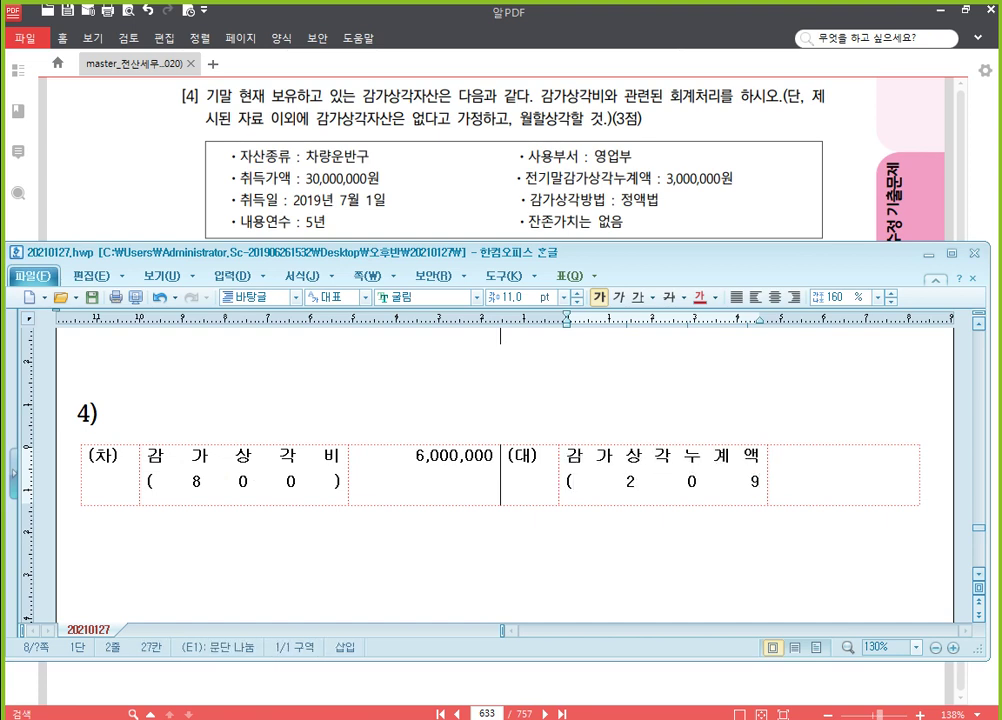
type(")")
key("Tab")
type("6,00")
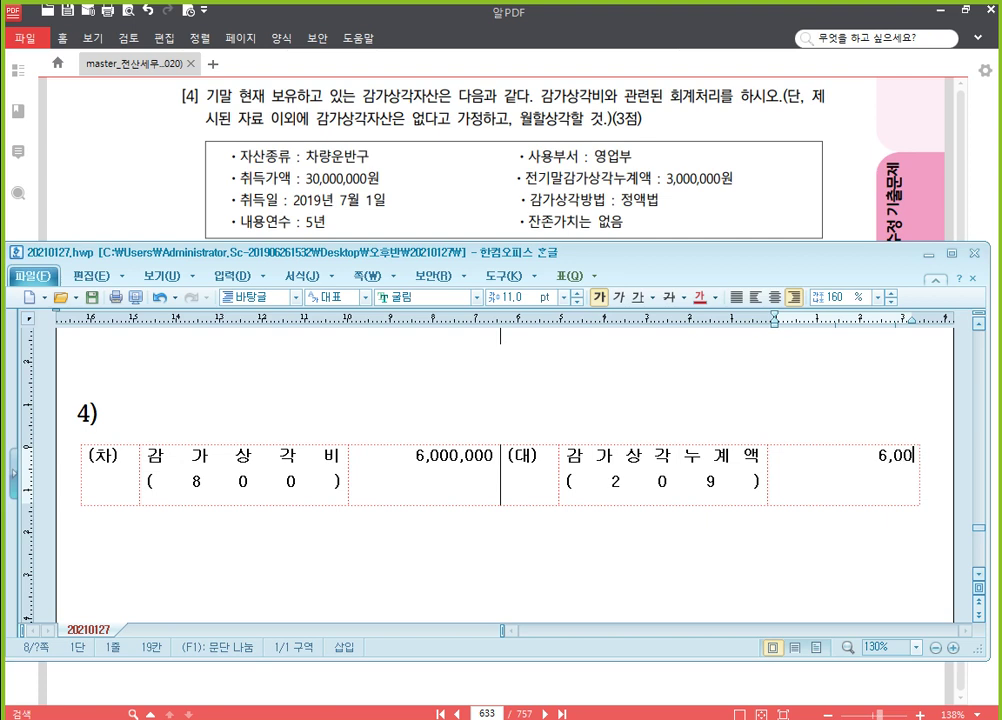
type("0,000")
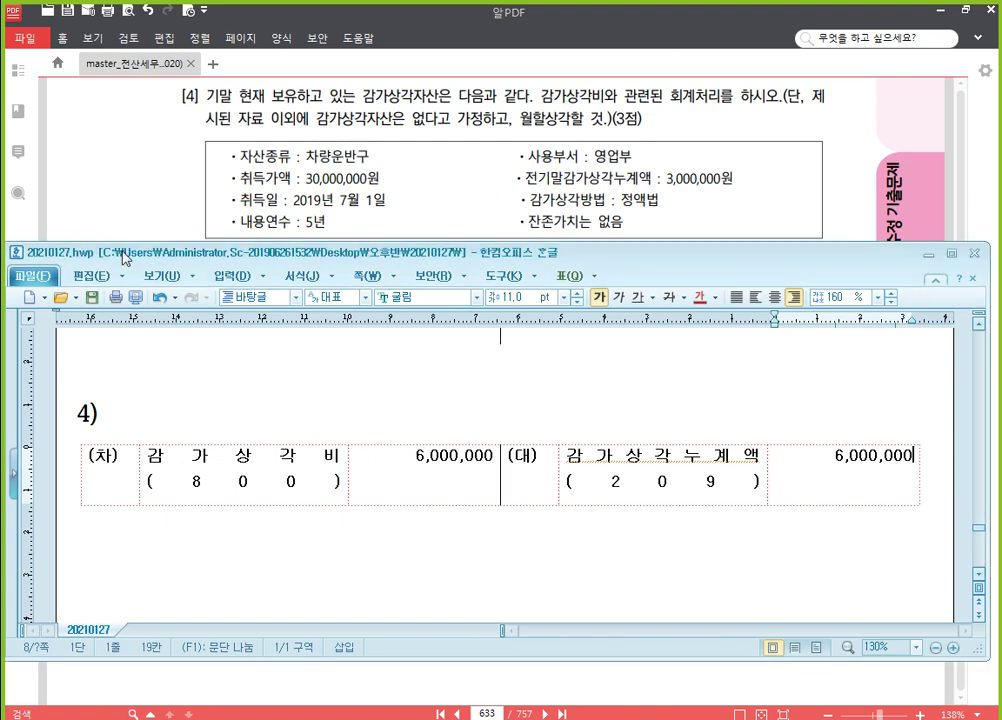
Read question [5] in the PDF, and in 20210127.hwp add the heading "5)" with a blank (차)/(대) table below entry 4)
left_click(159, 187)
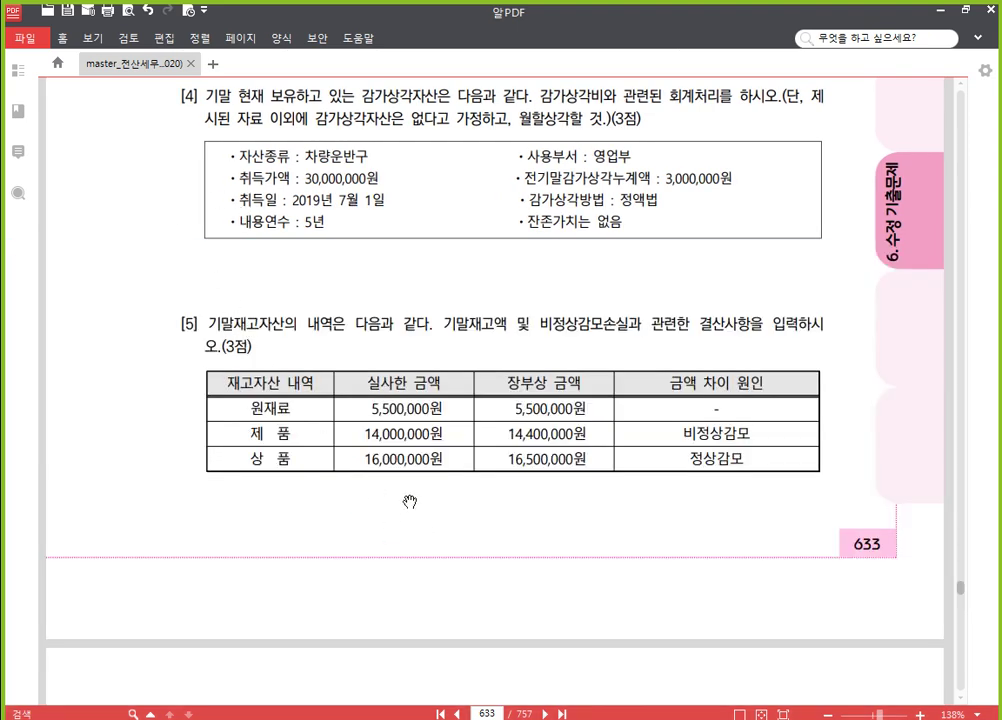
left_click_drag(459, 572, 469, 432)
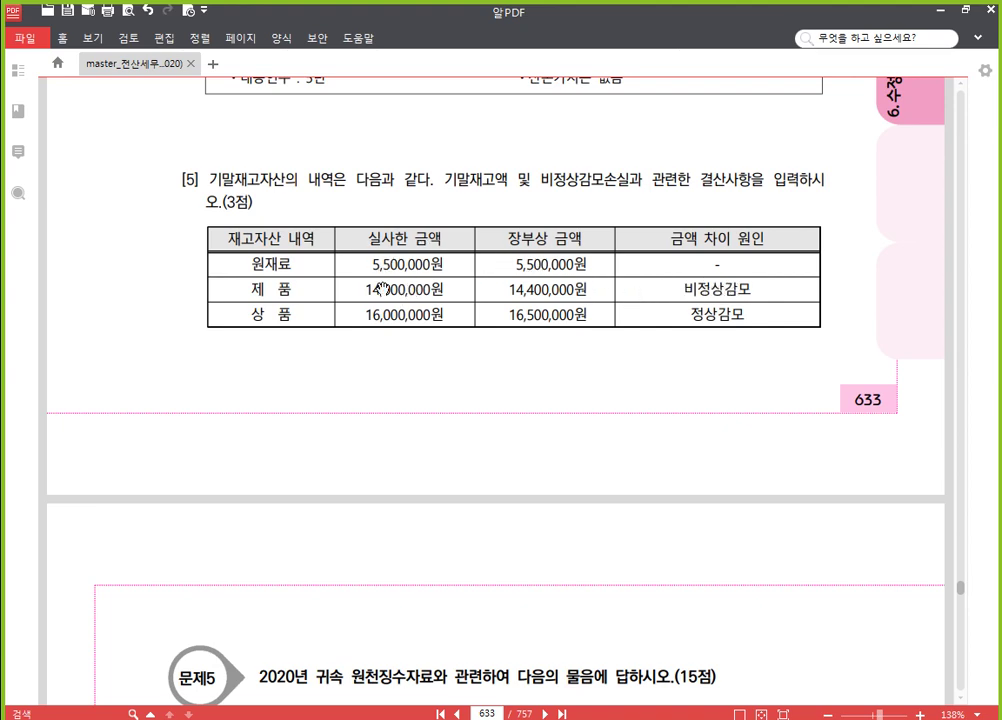
scroll(512, 389, "down", 1)
scroll(512, 389, "down", 1)
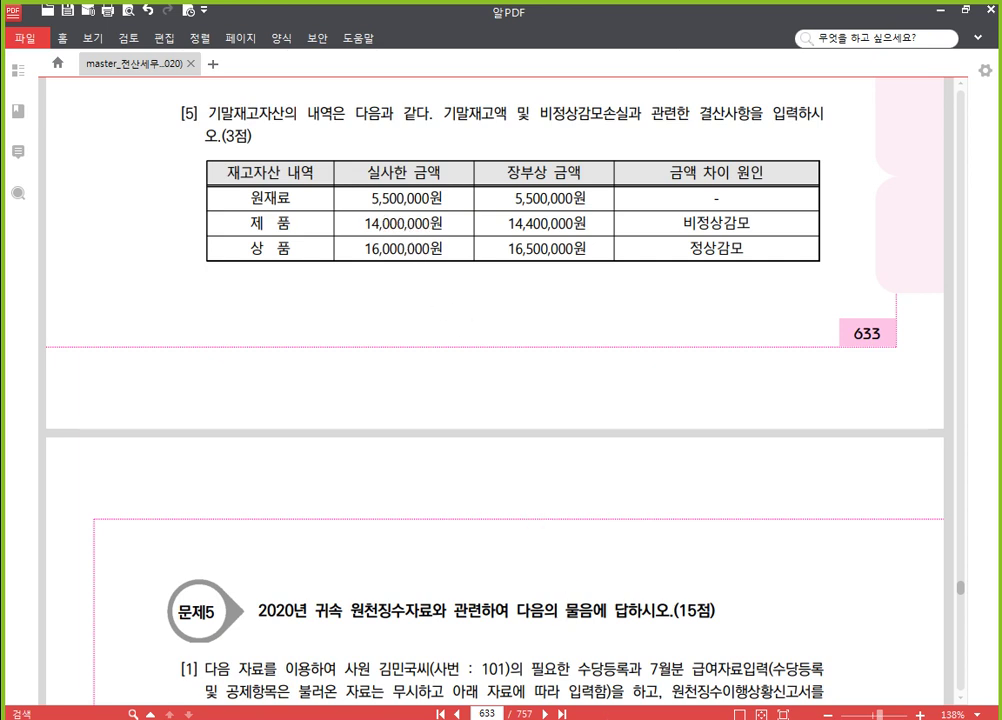
key("alt+Tab")
scroll(490, 400, "down", 1)
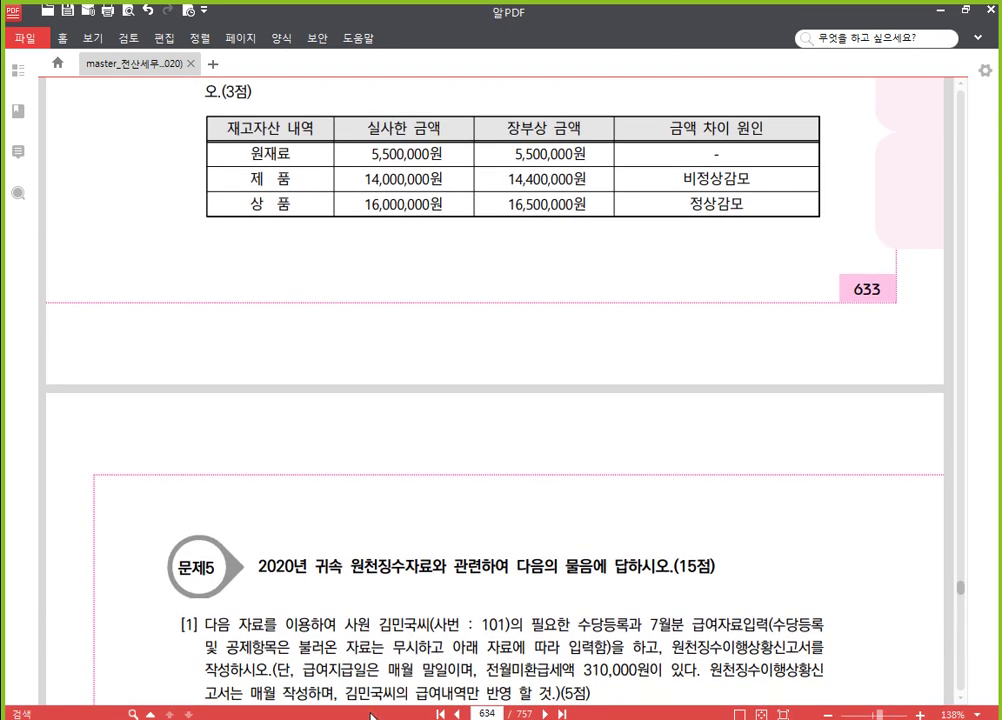
left_click(188, 571)
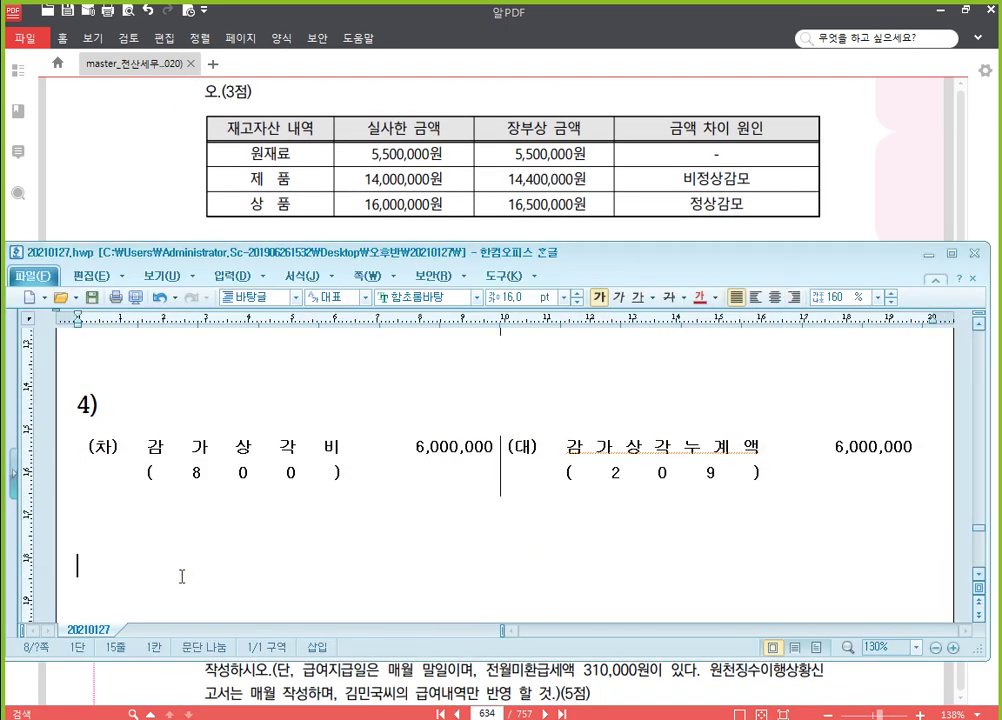
type("5)")
key("Return")
key("ctrl+v")
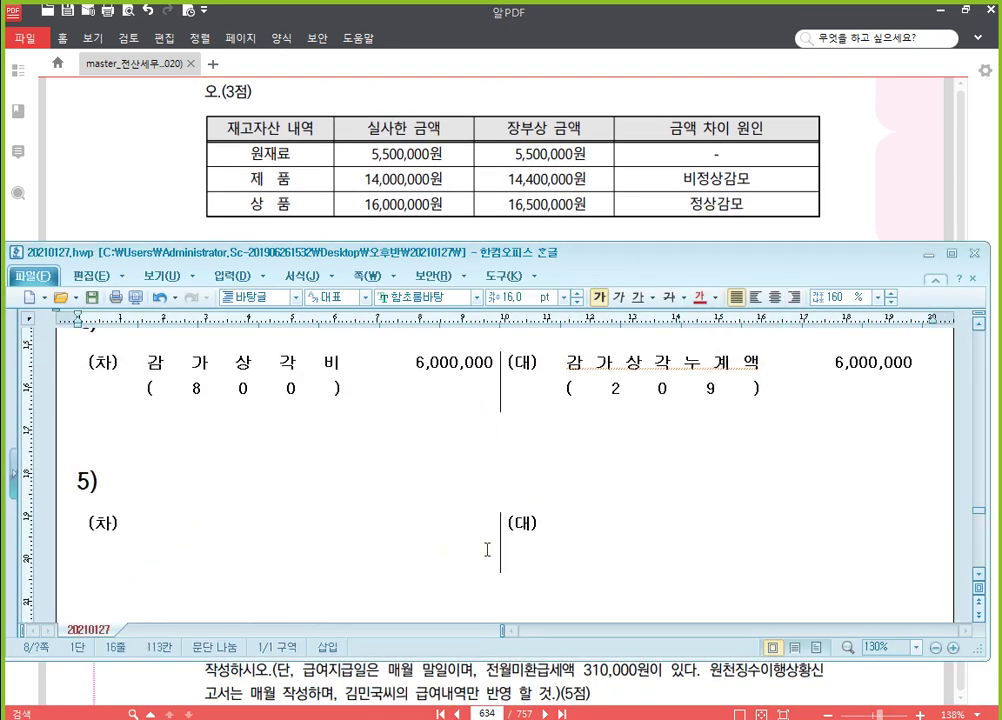
Enter 제품(8) as the credit account of entry 5) with the amount 400,000
type("제            품")
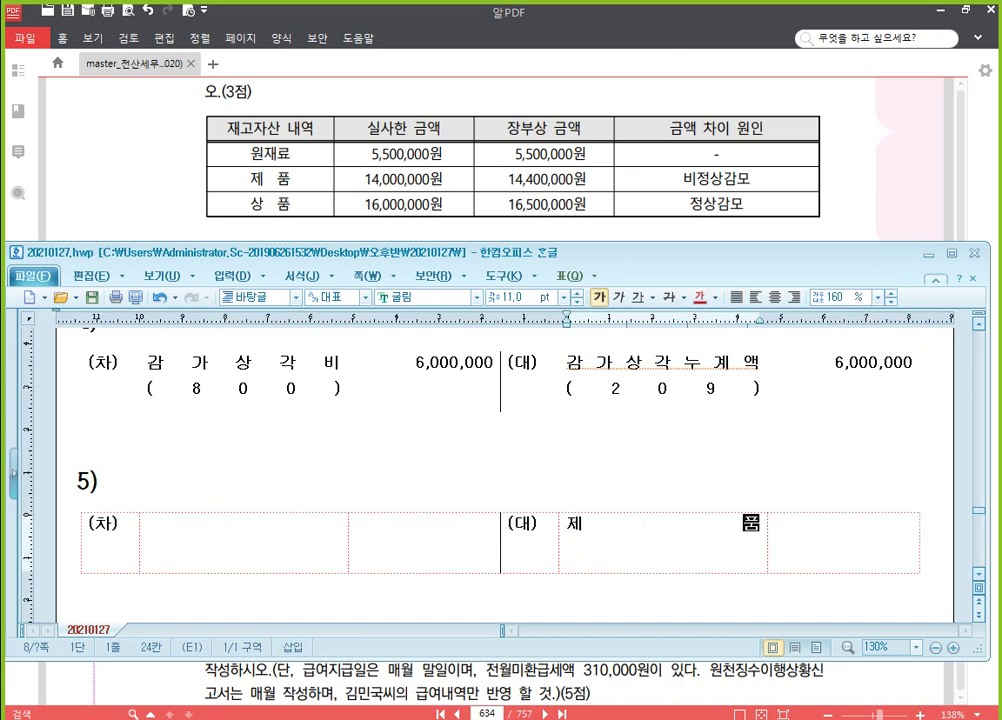
type("           (    8    )")
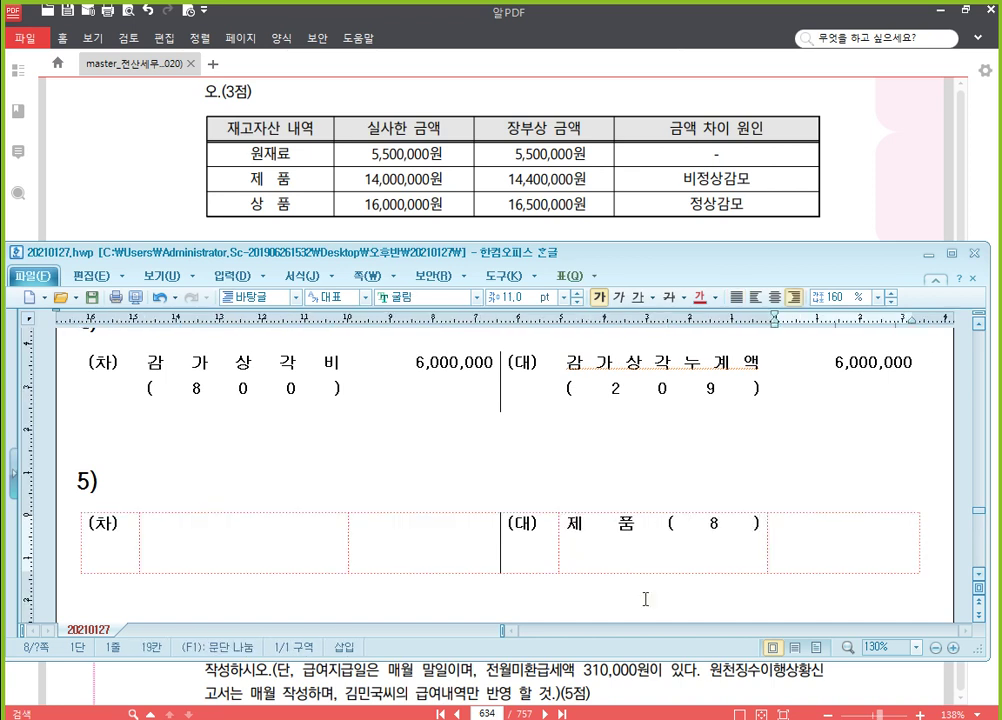
key("Tab")
type("400,000")
Enter 재고자산감모손실 as the debit account of entry 5) with the amount 400,000
left_click(290, 548)
type("재   고   자   산   감   ㅁ")
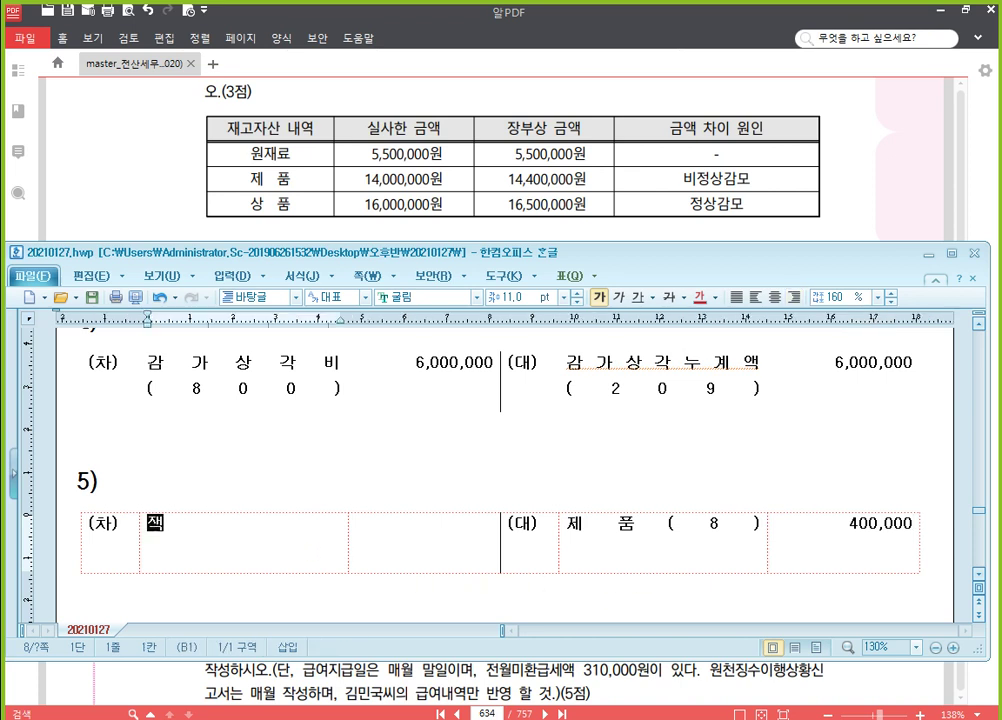
type("ㅗ 손 실")
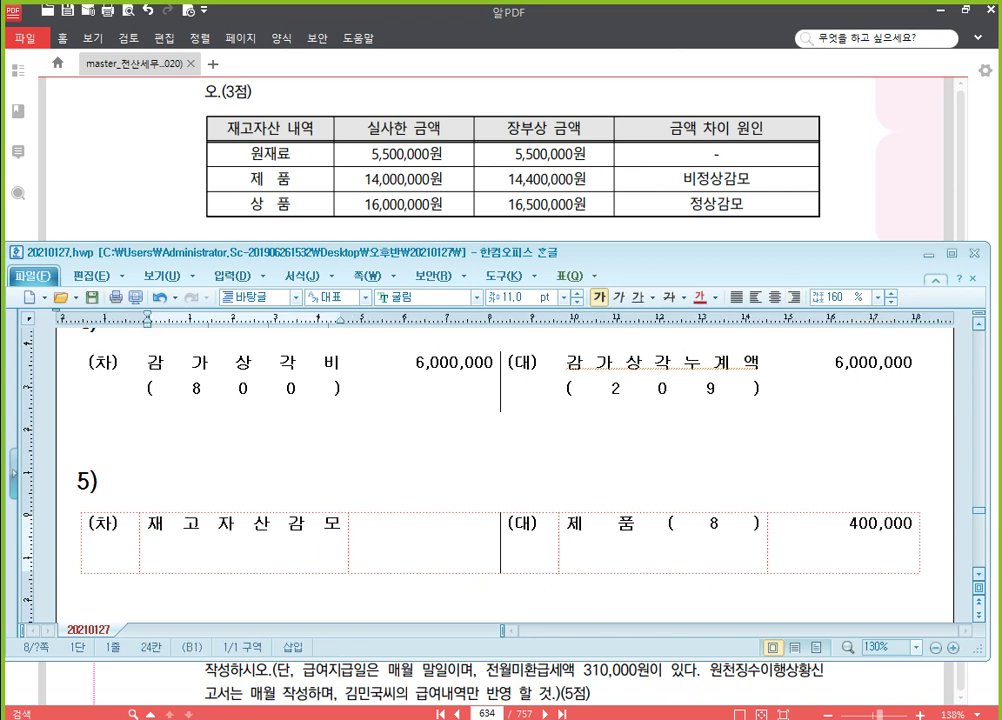
key("Tab")
type("400,000")
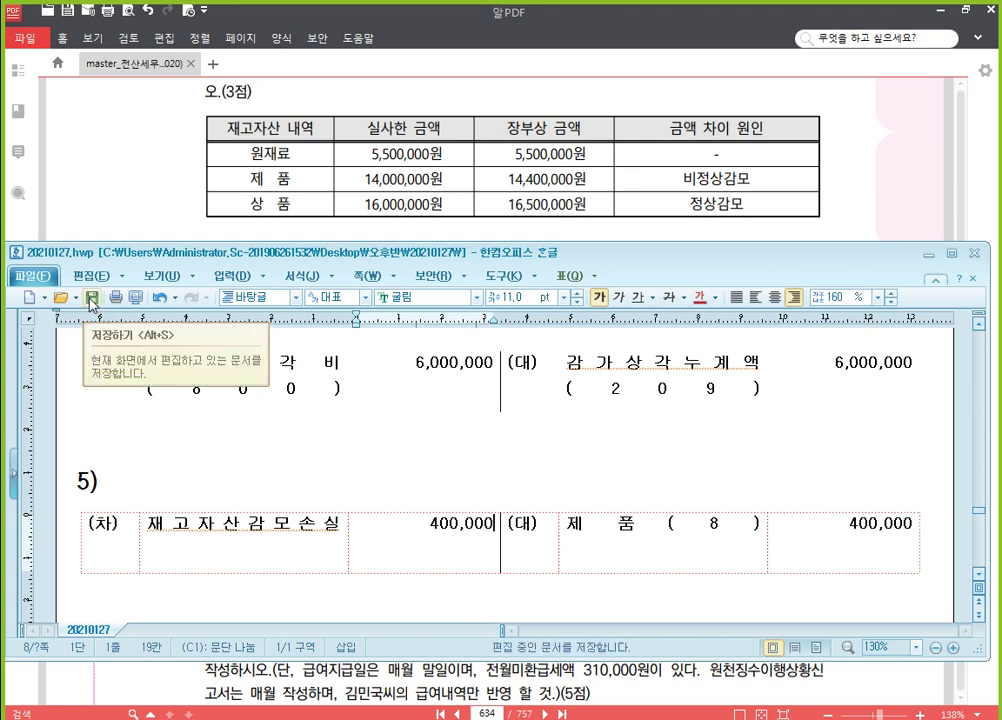
Close 20210127.hwp and the exam PDF, saving the PDF's changes, and exit KcLep
left_click(977, 253)
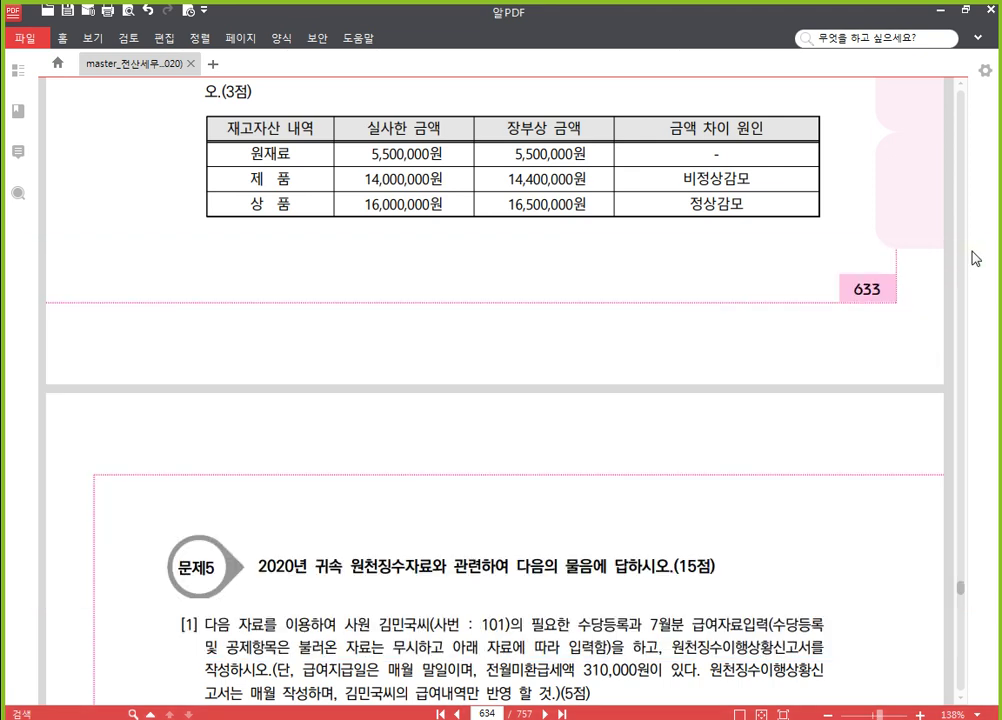
left_click(990, 9)
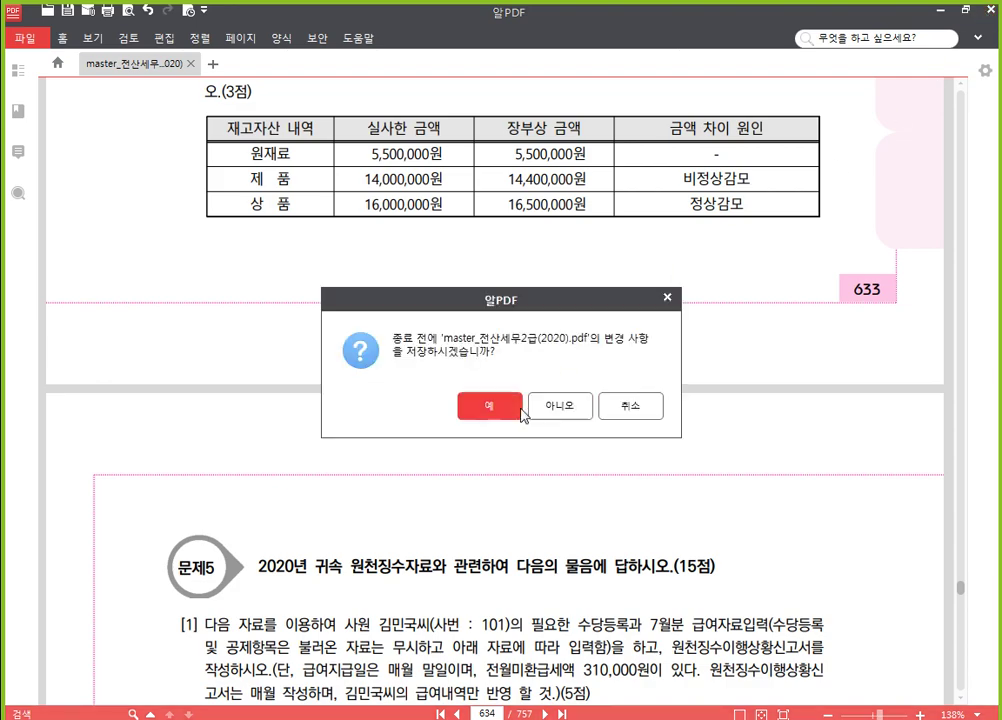
left_click(482, 405)
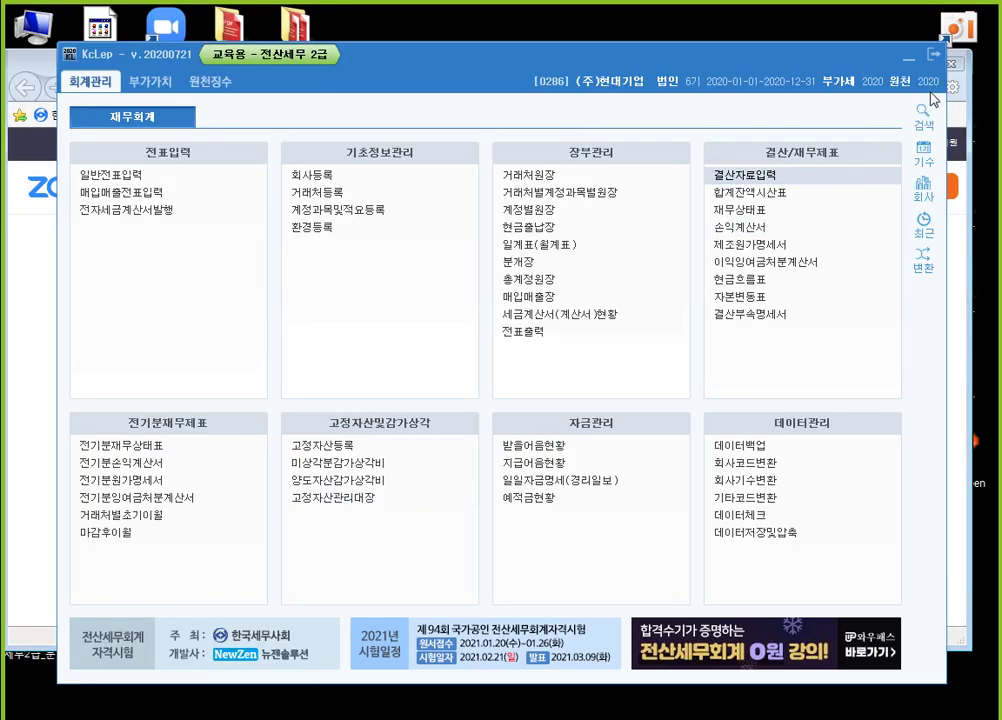
left_click(933, 58)
left_click(518, 392)
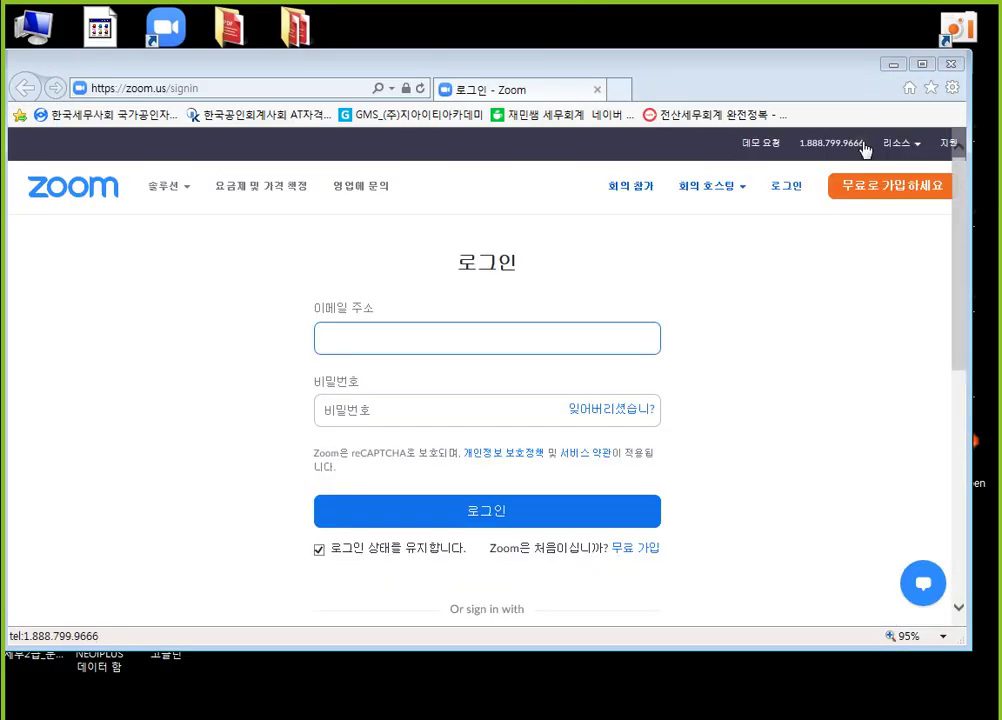
Close the browser window with the Zoom sign-in page and maximize the Zoom meeting window
left_click(948, 66)
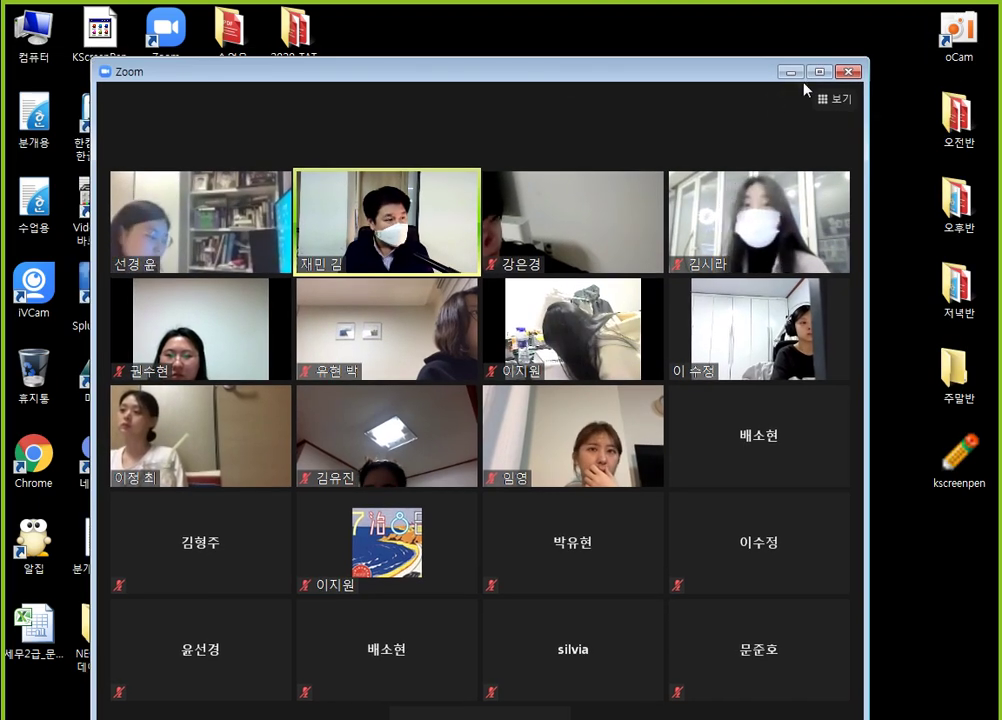
left_click(812, 78)
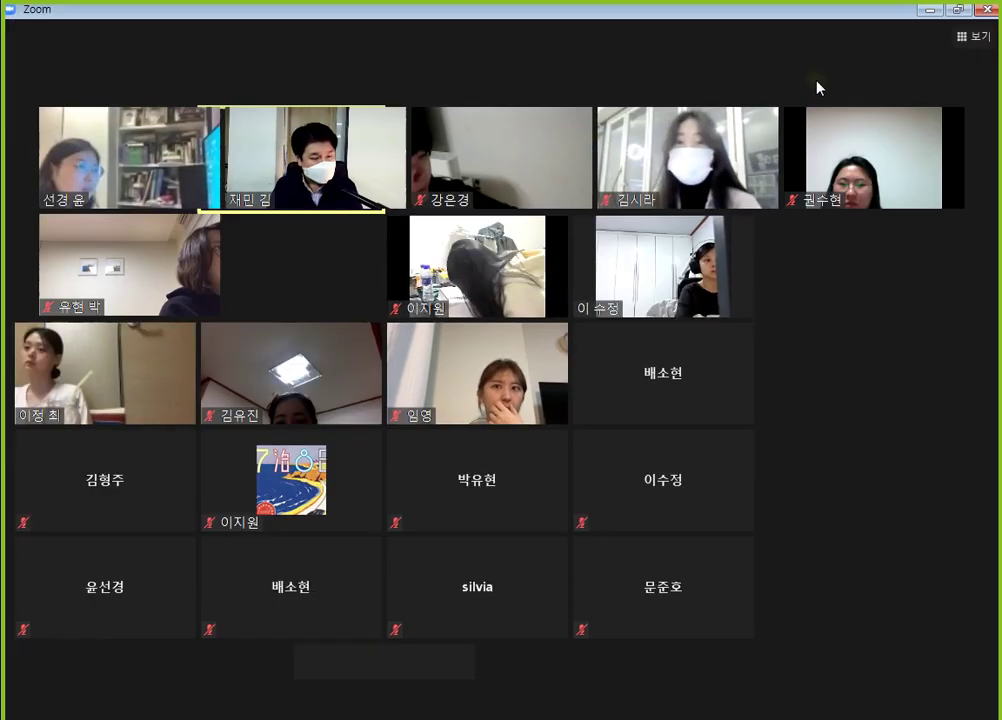